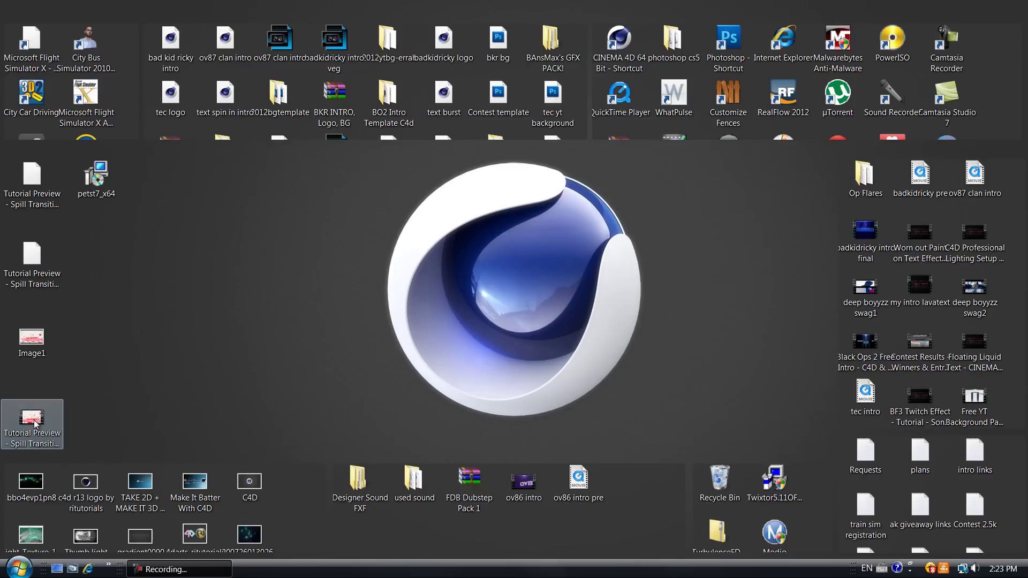
- Watch the Spill Transition tutorial preview video, pausing at the falling liquid and the splash, and close the player
{"action": "double_click", "coordinate": [33, 420]}
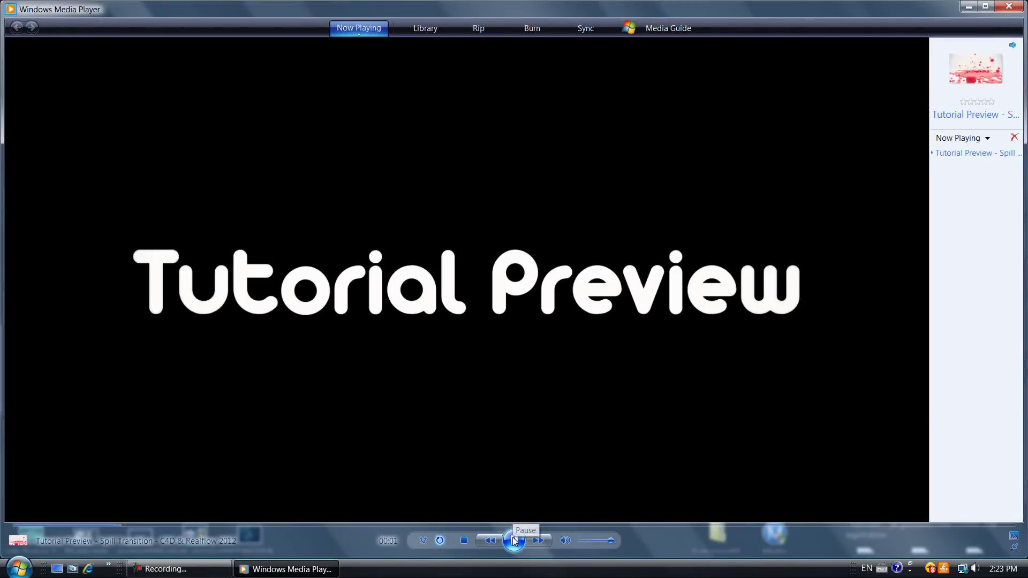
{"action": "left_click", "coordinate": [514, 541]}
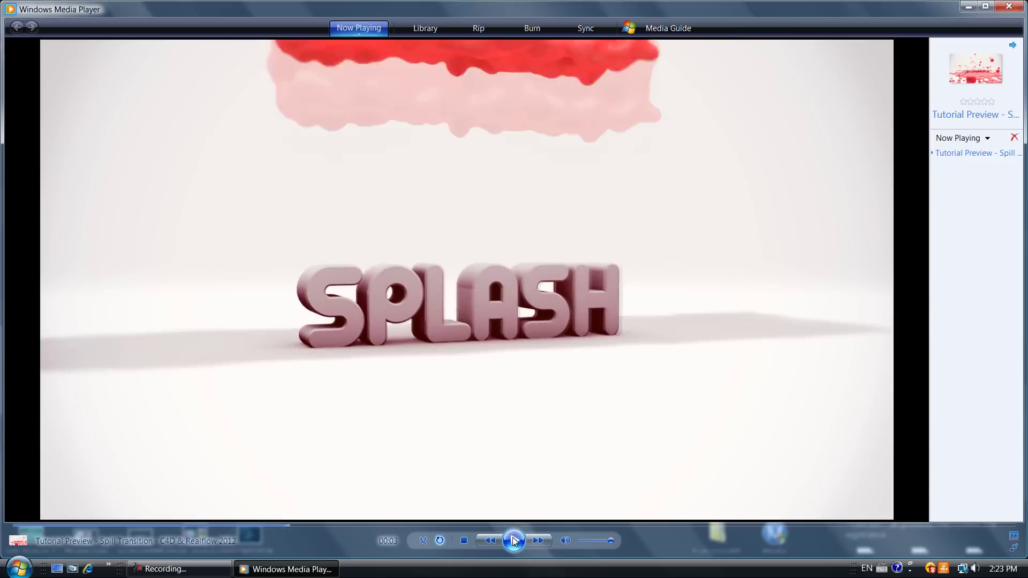
{"action": "left_click", "coordinate": [514, 541]}
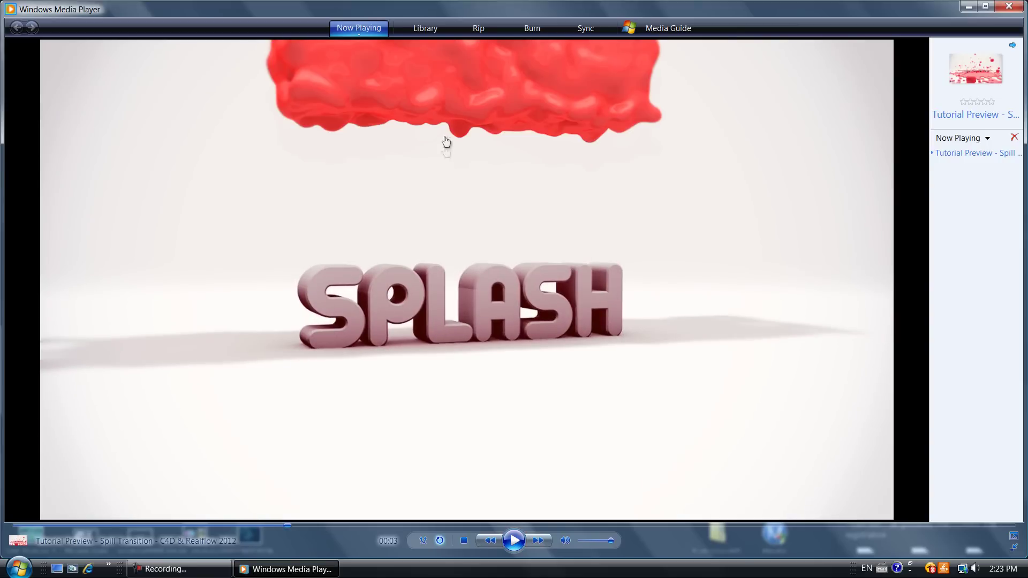
{"action": "left_click", "coordinate": [515, 541]}
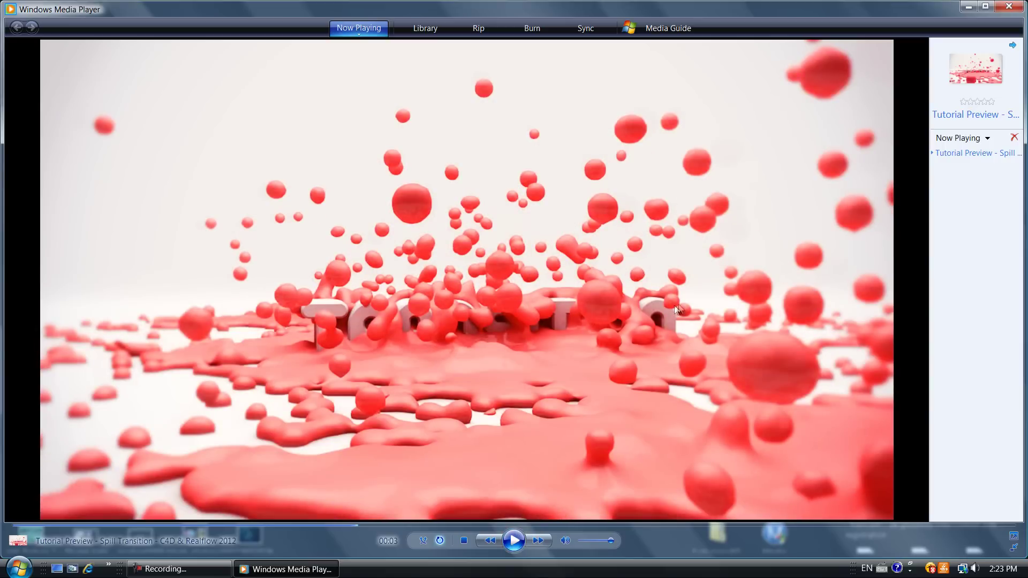
{"action": "left_click", "coordinate": [515, 542]}
{"action": "left_click", "coordinate": [515, 542]}
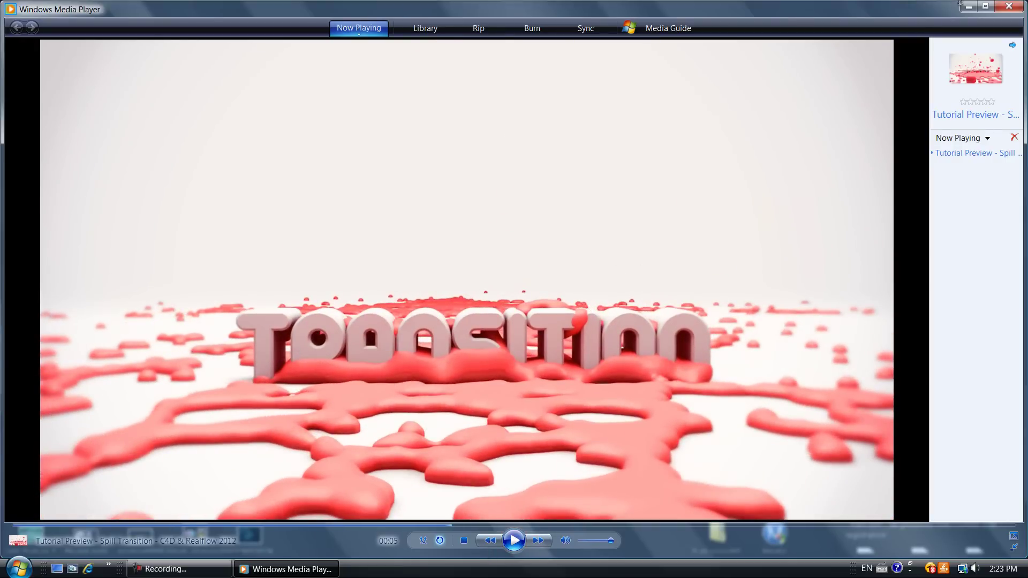
{"action": "left_click_drag", "start_coordinate": [1021, 14], "coordinate": [1021, 19]}
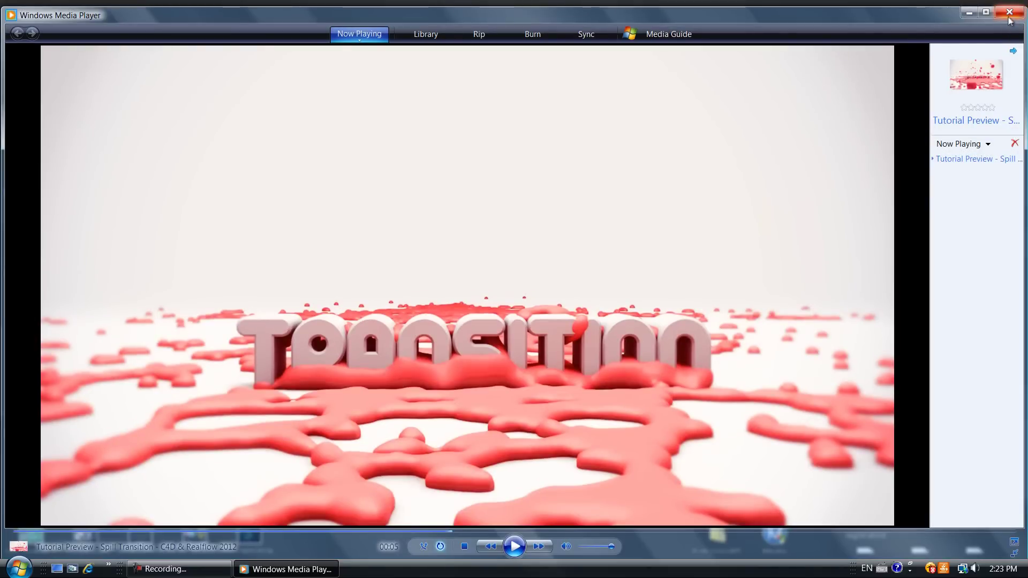
{"action": "left_click", "coordinate": [1011, 13]}
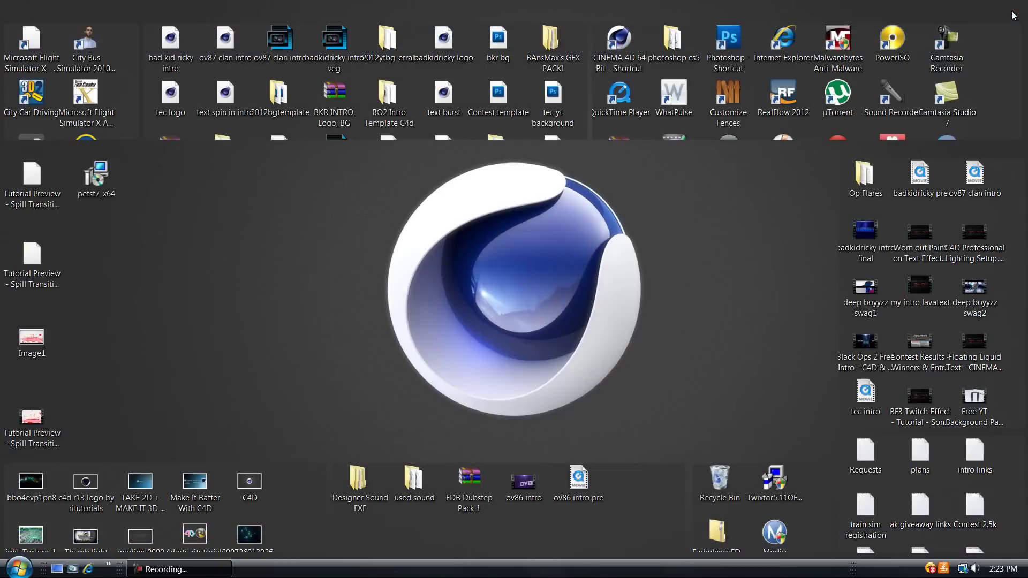
- Open CINEMA 4D and add a plane primitive to the empty scene
{"action": "left_click", "coordinate": [629, 44]}
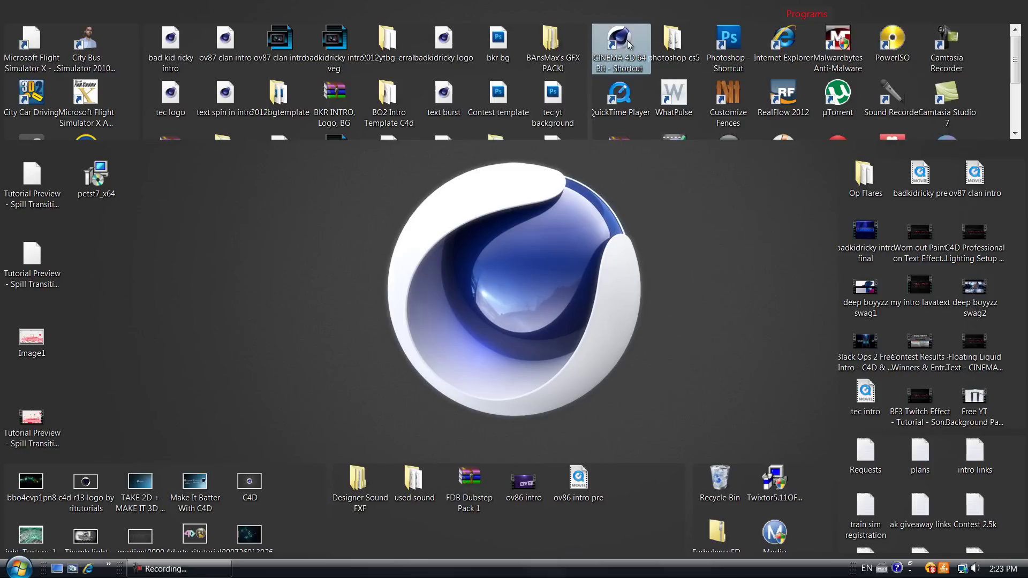
{"action": "double_click", "coordinate": [629, 45]}
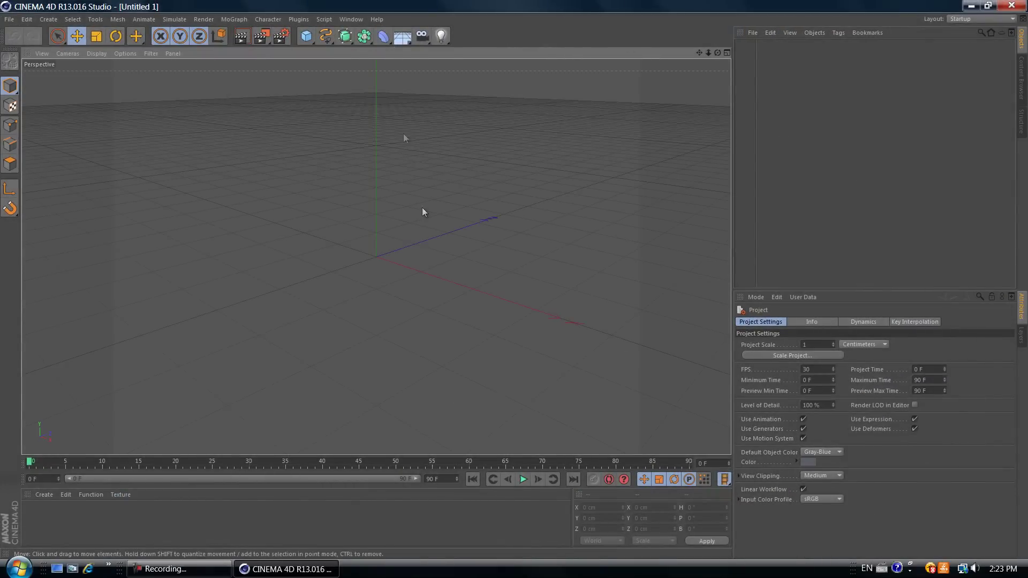
{"action": "left_click", "coordinate": [307, 38]}
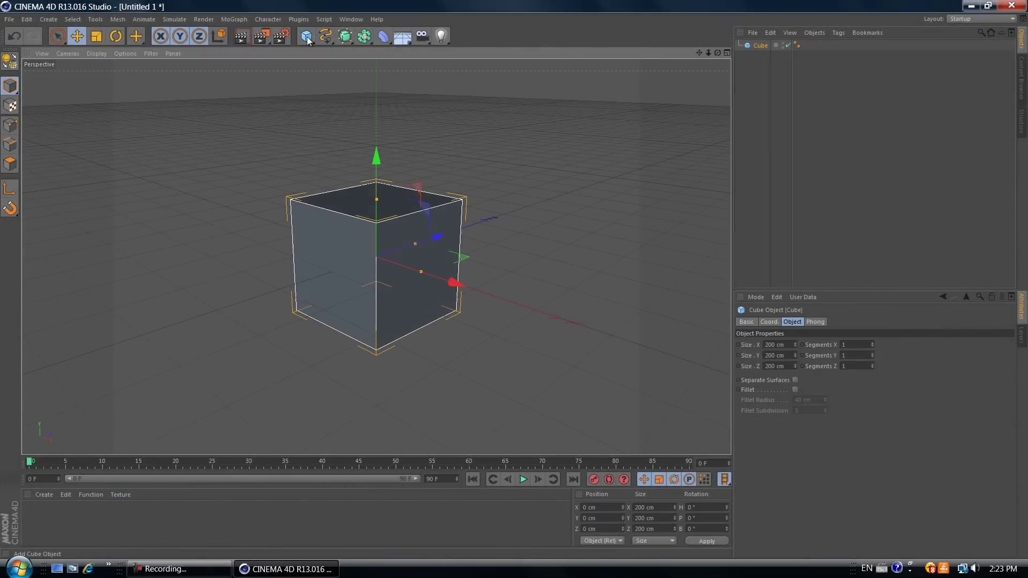
{"action": "key", "text": "ctrl+z"}
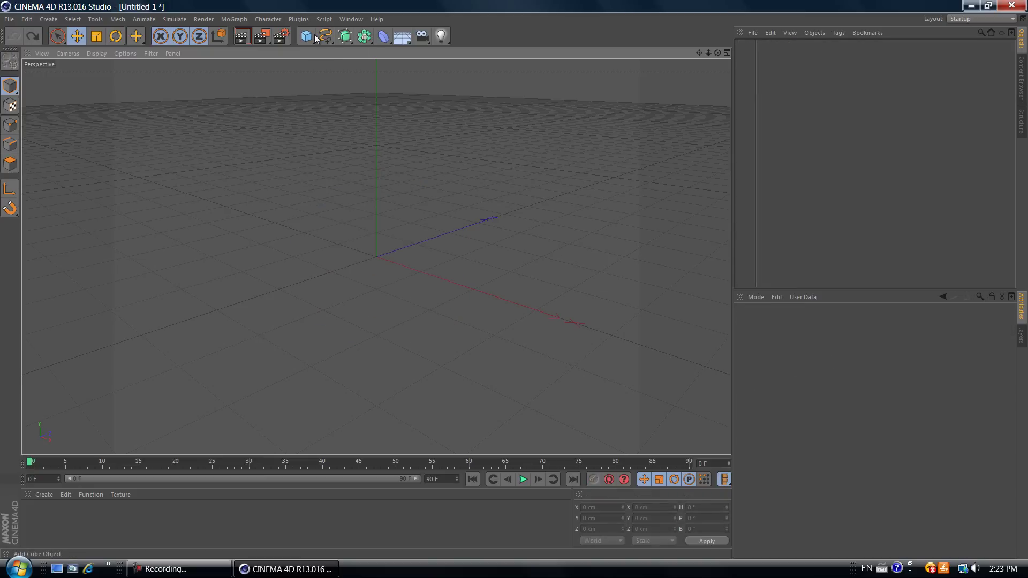
{"action": "left_click", "coordinate": [310, 37]}
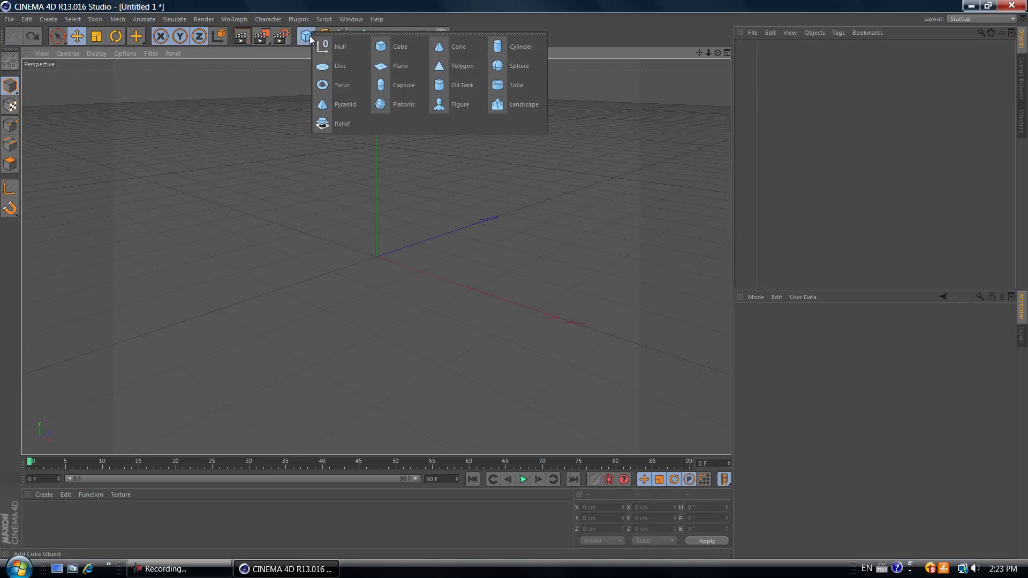
{"action": "left_click", "coordinate": [383, 67]}
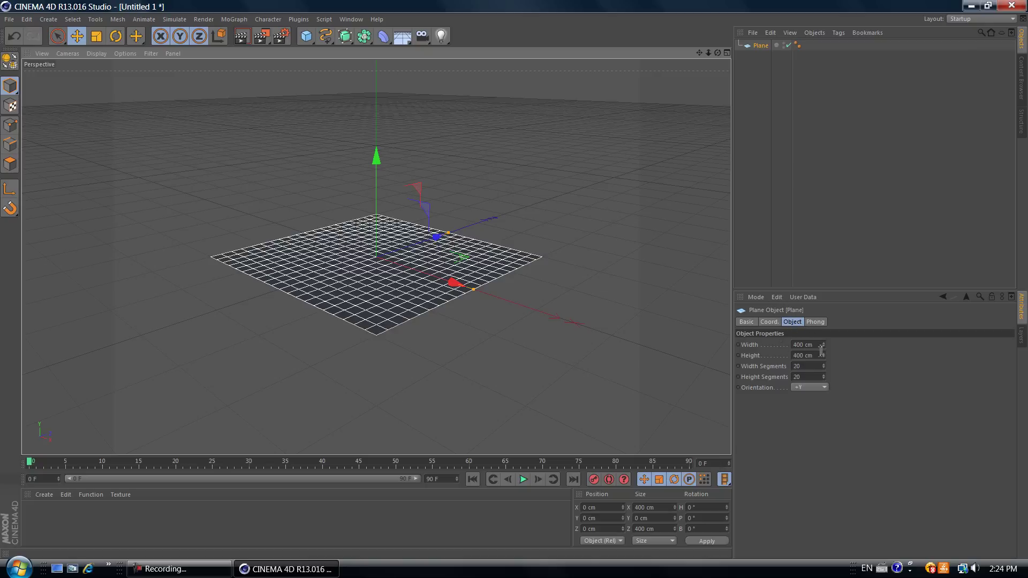
- Set the plane's width and height to 10000 cm each
{"action": "left_click_drag", "start_coordinate": [820, 345], "coordinate": [791, 343]}
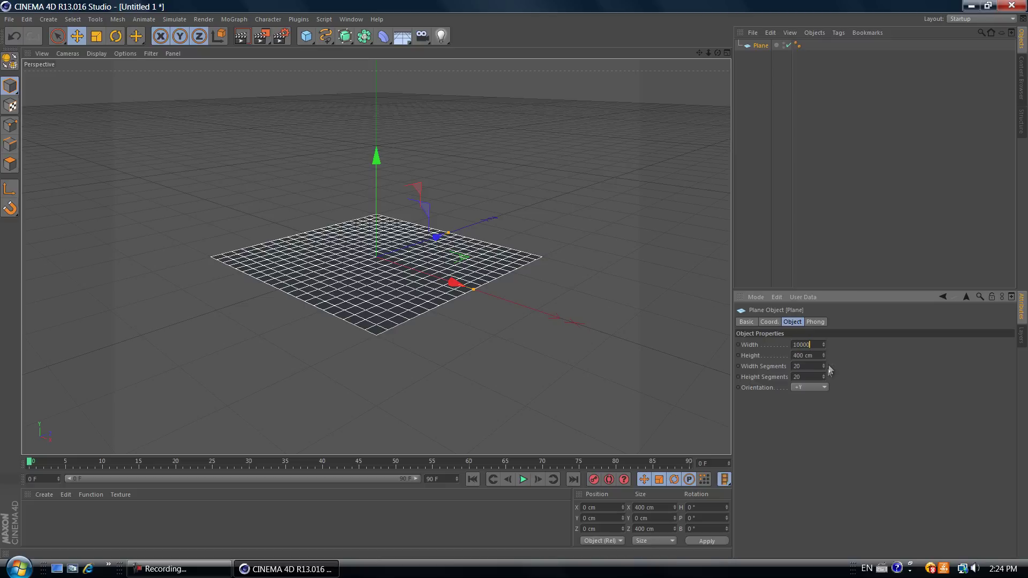
{"action": "type", "text": "10000"}
{"action": "key", "text": "Tab"}
{"action": "type", "text": "10000"}
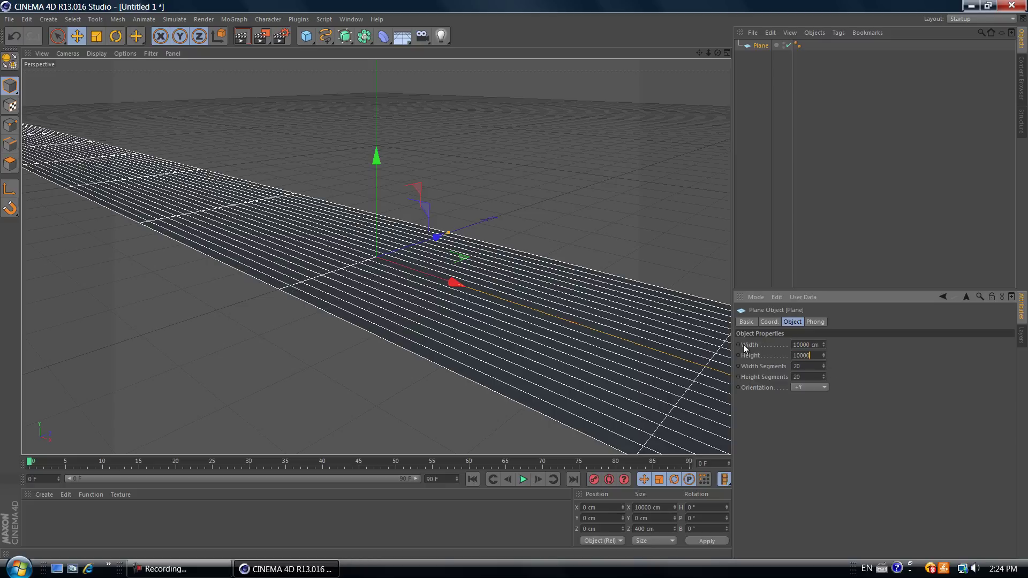
{"action": "key", "text": "Return"}
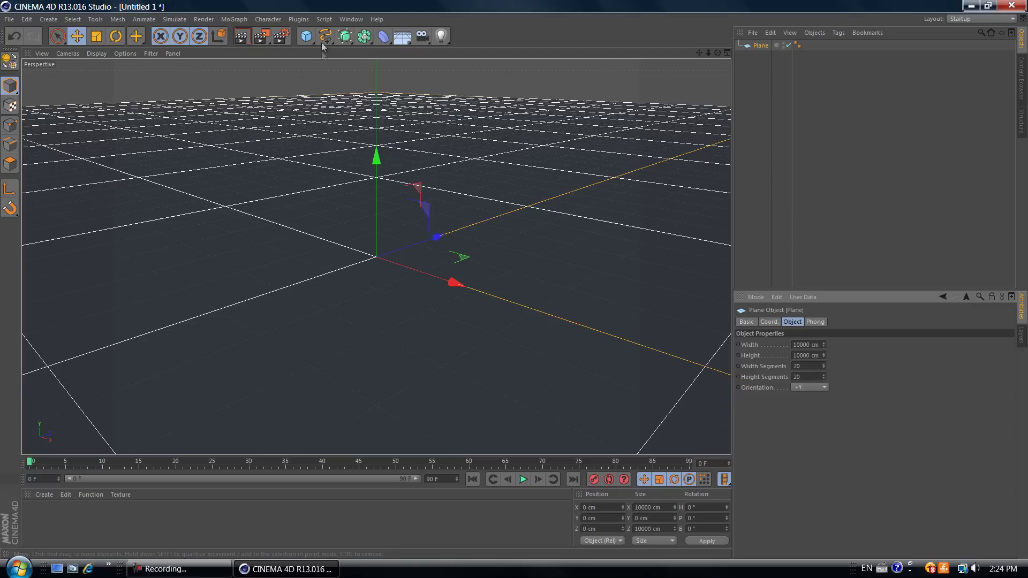
- Add a MoText object reading "Text1" and set its font to Soldier
{"action": "left_click", "coordinate": [240, 19]}
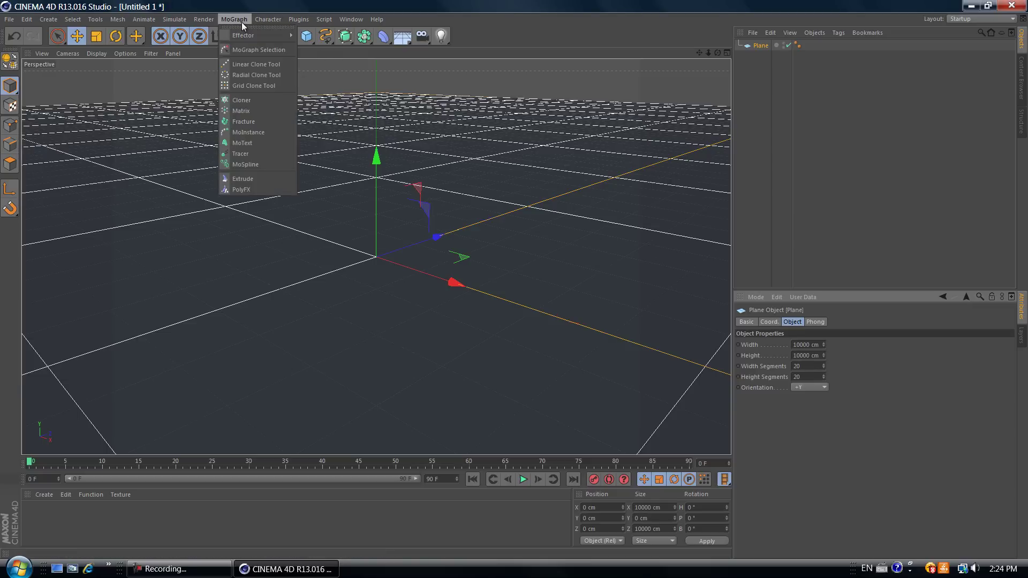
{"action": "left_click", "coordinate": [251, 143]}
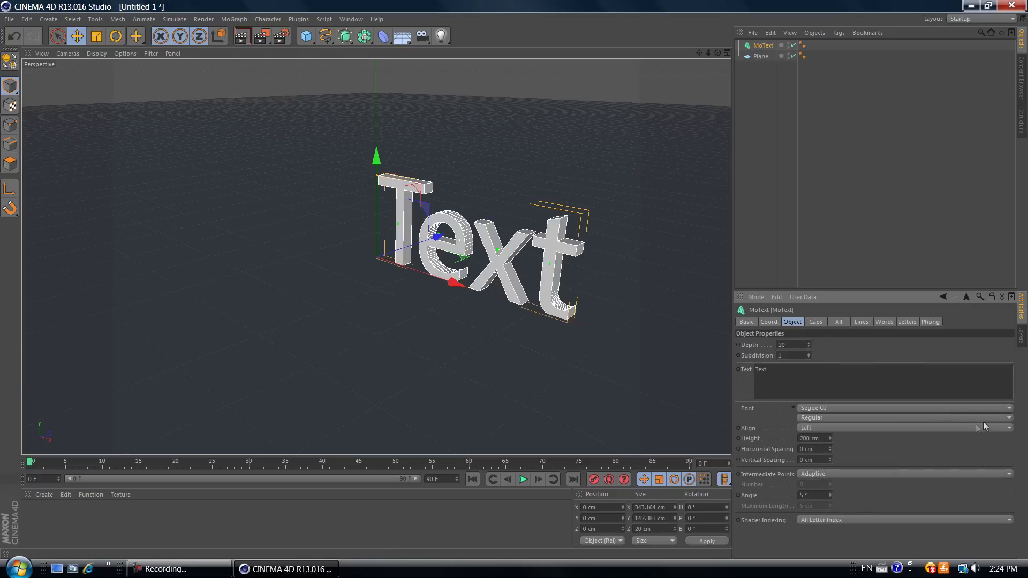
{"action": "left_click", "coordinate": [772, 369]}
{"action": "left_click", "coordinate": [830, 406]}
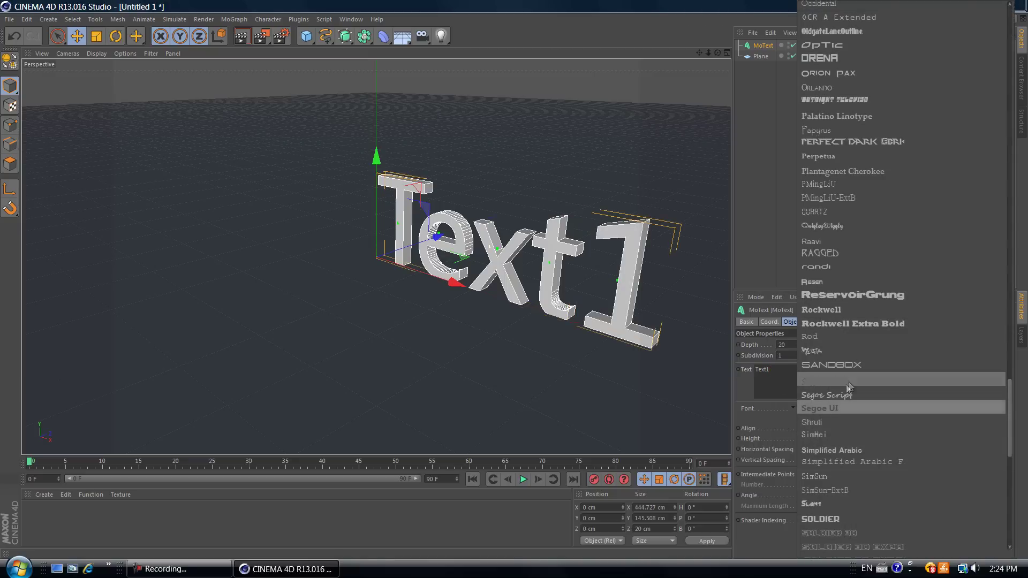
{"action": "left_click", "coordinate": [871, 519]}
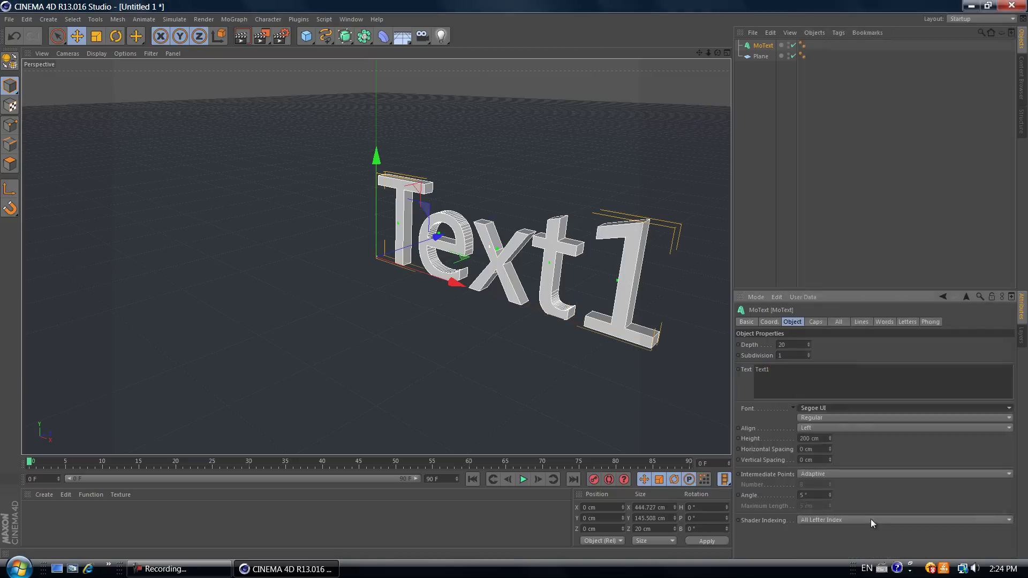
- Set the text's height to 140 cm and its alignment to Middle
{"action": "left_click_drag", "start_coordinate": [829, 441], "coordinate": [831, 433]}
{"action": "left_click", "coordinate": [832, 432]}
{"action": "left_click", "coordinate": [834, 428]}
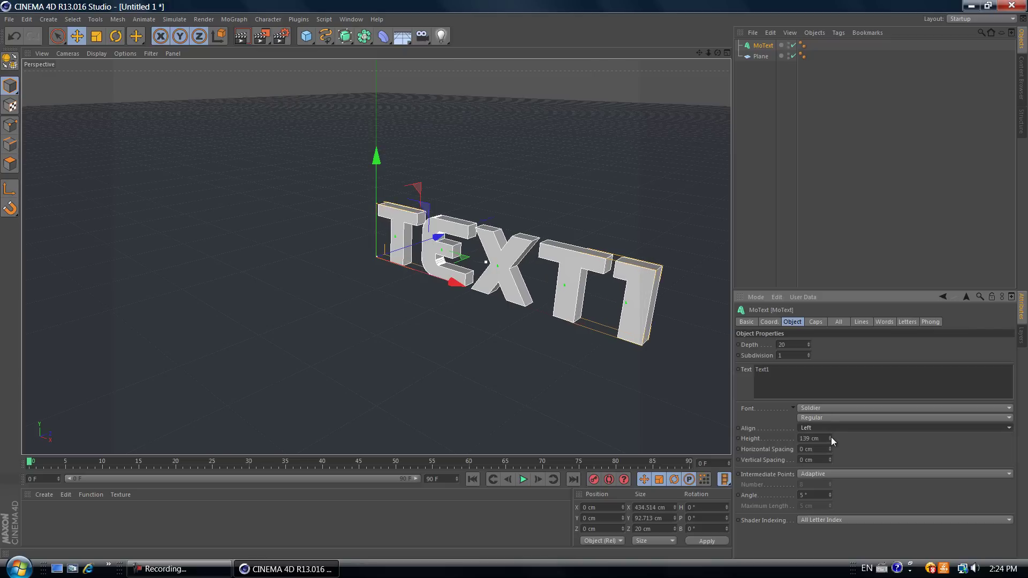
{"action": "left_click", "coordinate": [831, 437]}
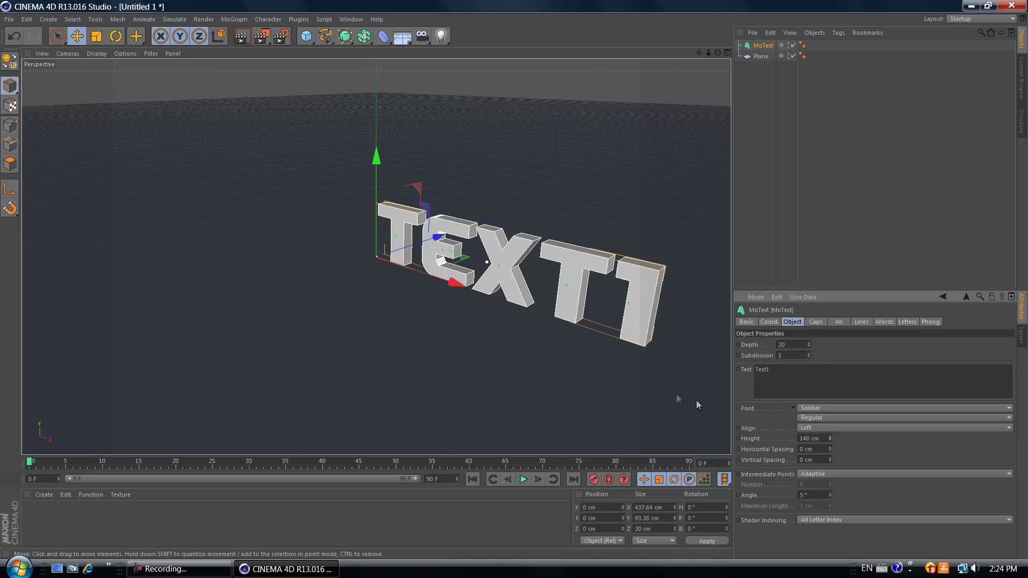
{"action": "left_click", "coordinate": [820, 427]}
{"action": "left_click", "coordinate": [819, 449]}
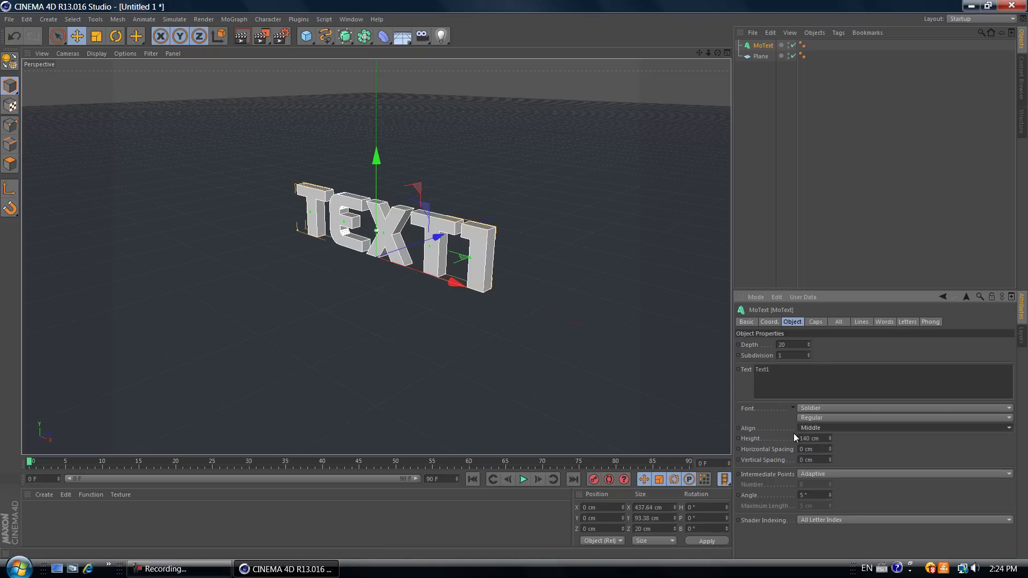
- Set both the start and end caps of the text to Fillet Cap
{"action": "left_click", "coordinate": [816, 323]}
{"action": "left_click", "coordinate": [817, 344]}
{"action": "left_click", "coordinate": [814, 374]}
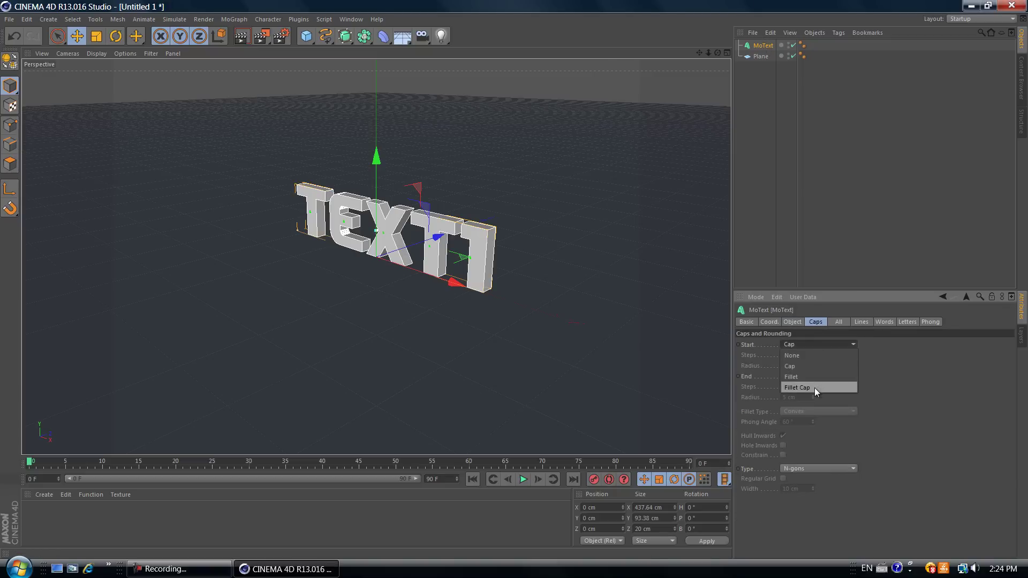
{"action": "left_click", "coordinate": [818, 374]}
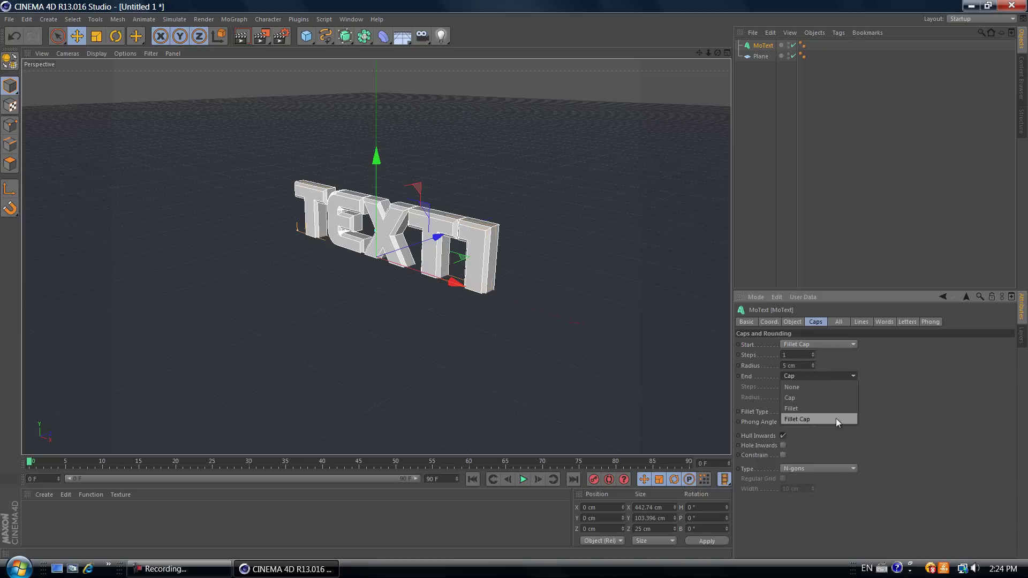
{"action": "left_click", "coordinate": [837, 418]}
- Reduce the start and end fillet radius of the text to 2 cm each
{"action": "left_click", "coordinate": [814, 368]}
{"action": "left_click", "coordinate": [815, 369]}
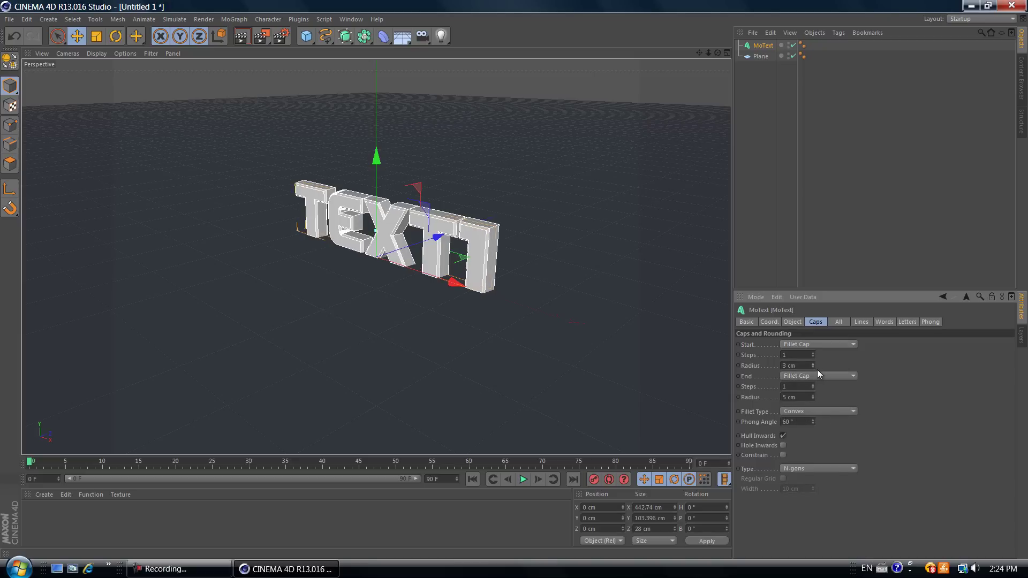
{"action": "left_click", "coordinate": [814, 368]}
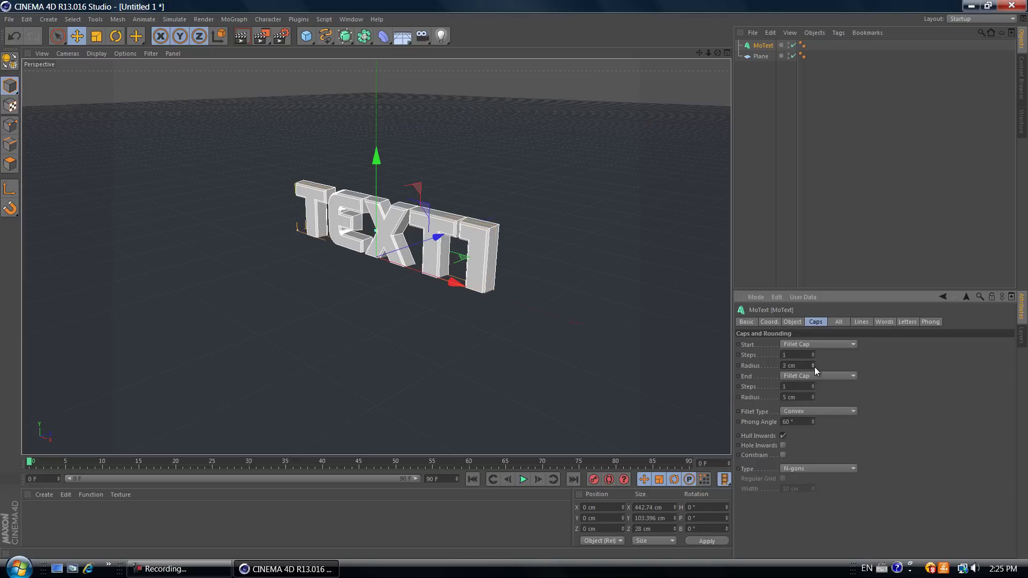
{"action": "left_click", "coordinate": [814, 399]}
{"action": "left_click", "coordinate": [814, 399]}
{"action": "left_click", "coordinate": [814, 399]}
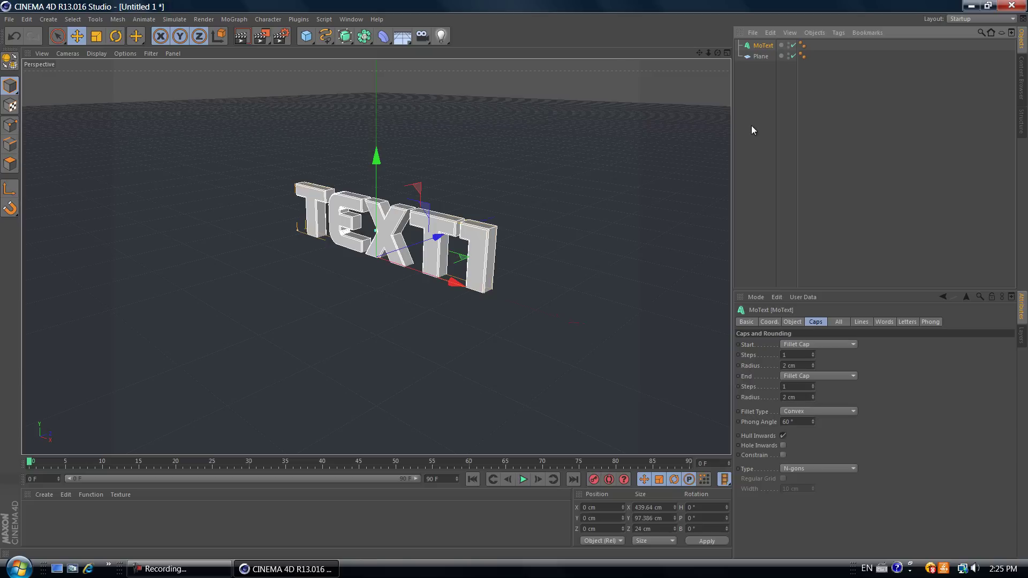
- Duplicate the MoText object and change the copy's text to "Text2"
{"action": "key", "text": "ctrl+v"}
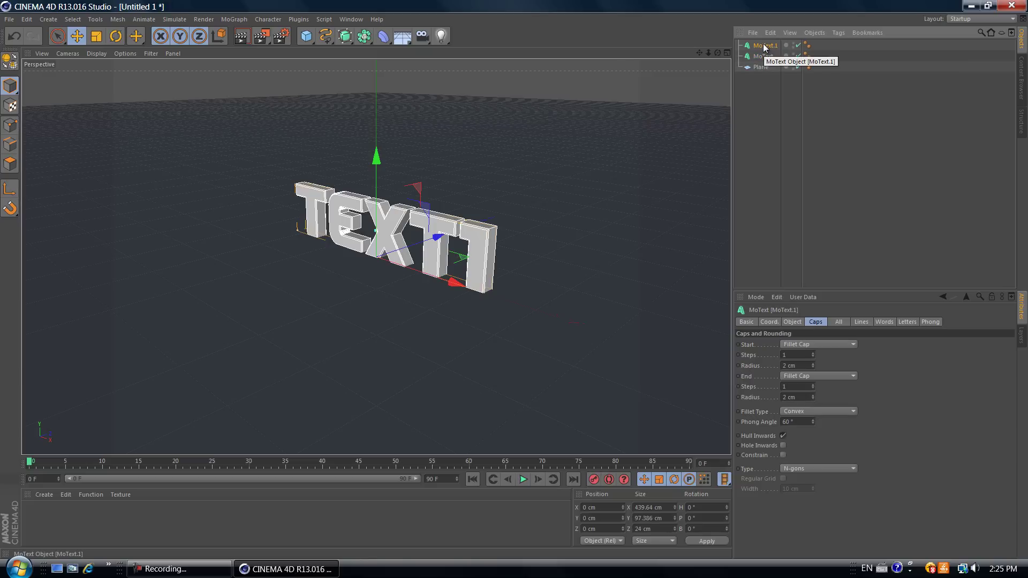
{"action": "left_click", "coordinate": [792, 321]}
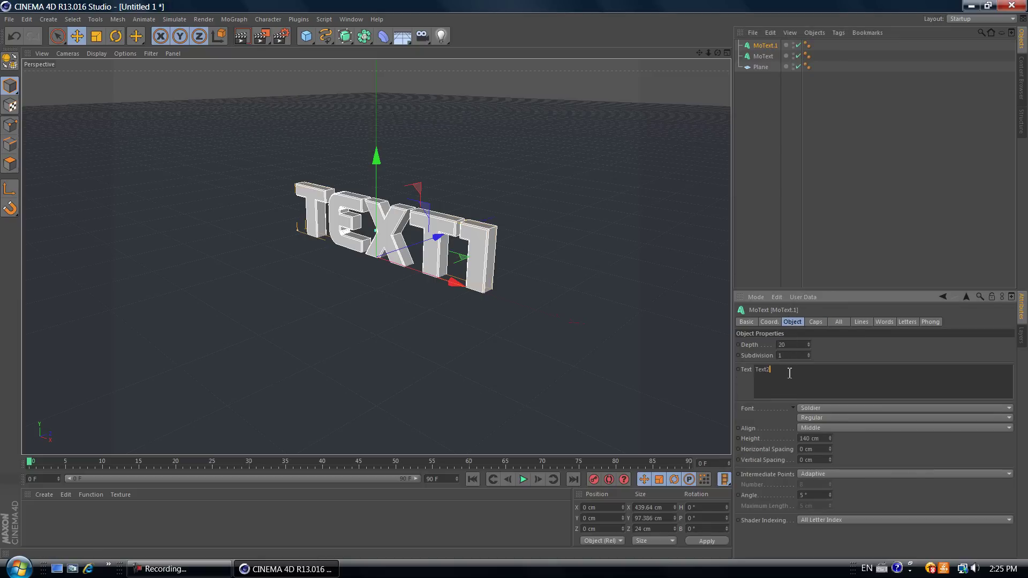
{"action": "left_click", "coordinate": [797, 345]}
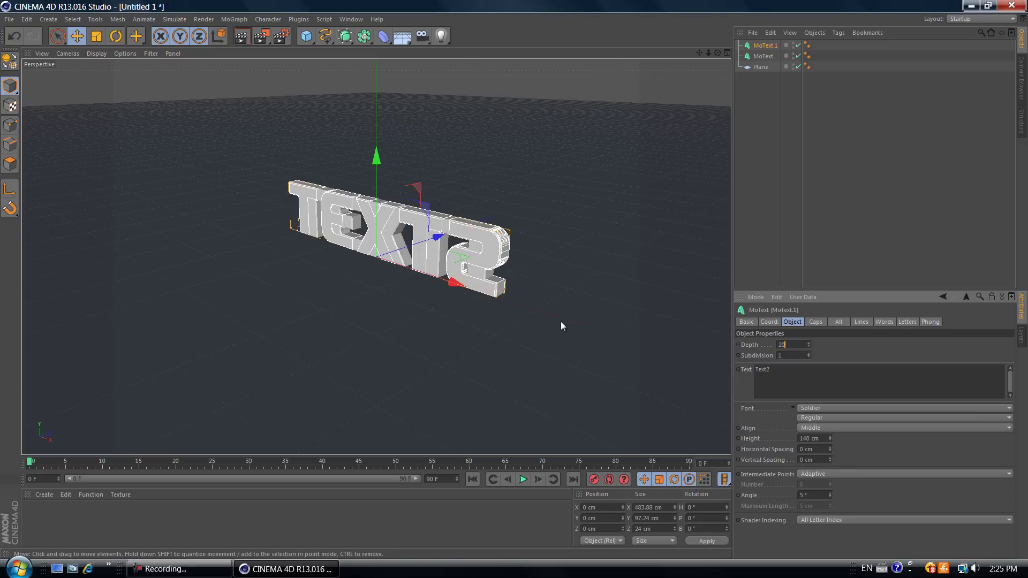
- Make the original "Text1" MoText object editable, then select its children and make them editable too
{"action": "left_click", "coordinate": [768, 55]}
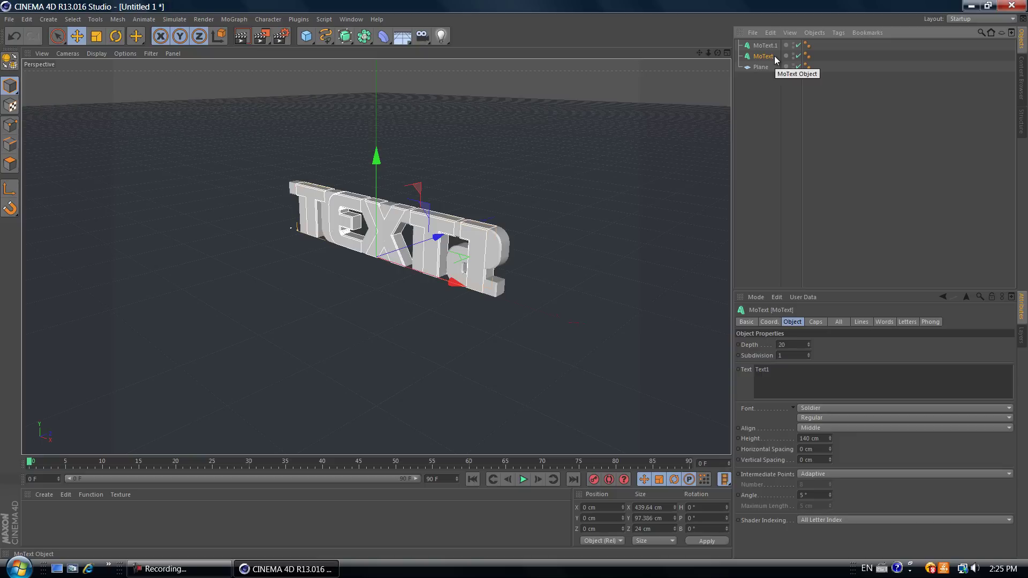
{"action": "key", "text": "c"}
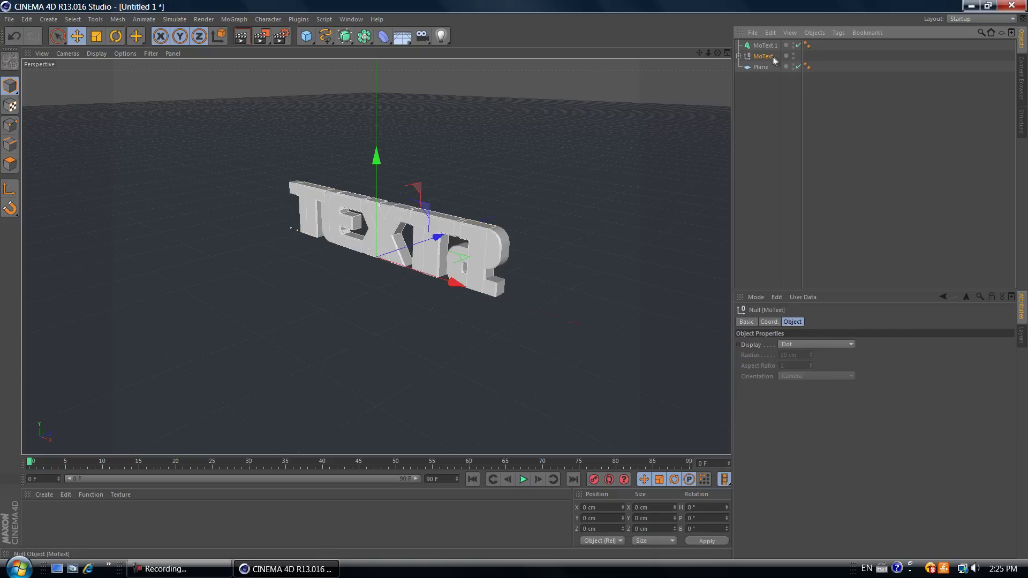
{"action": "right_click", "coordinate": [762, 56]}
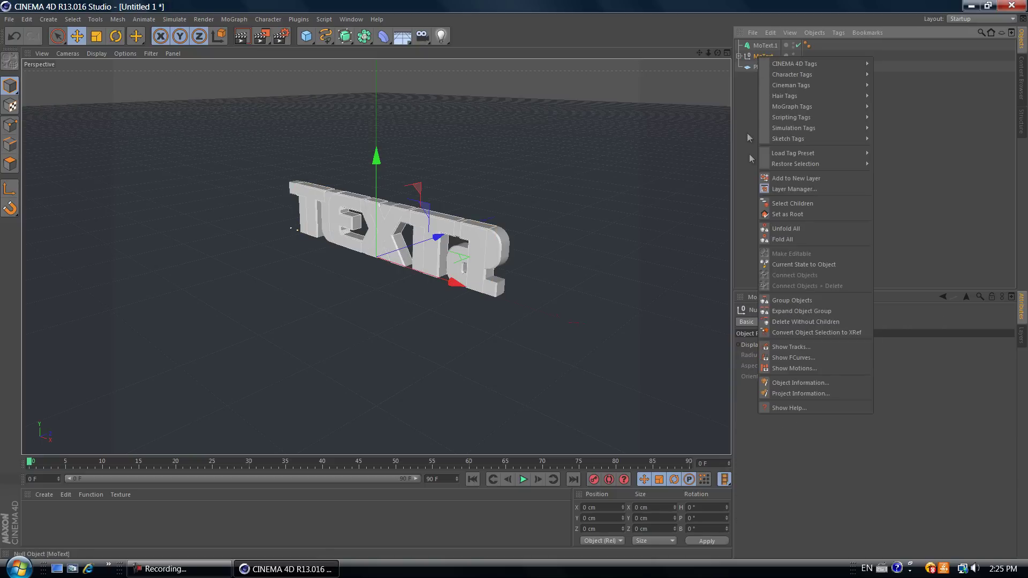
{"action": "left_click", "coordinate": [782, 203]}
{"action": "key", "text": "c"}
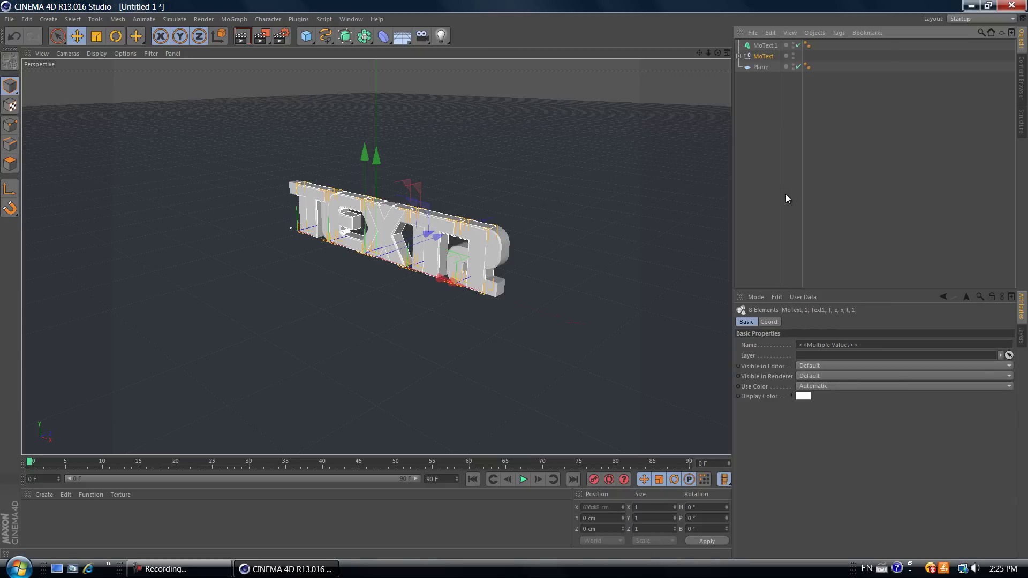
- Select all children of the original "Text1" object and merge them into one polygon object with Connect Objects + Delete
{"action": "right_click", "coordinate": [767, 57]}
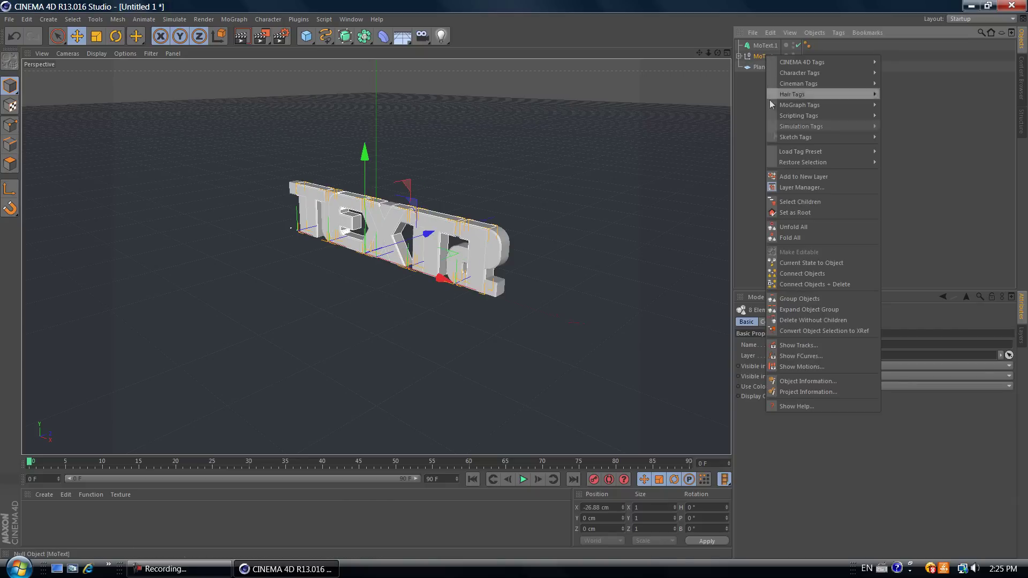
{"action": "left_click", "coordinate": [812, 204]}
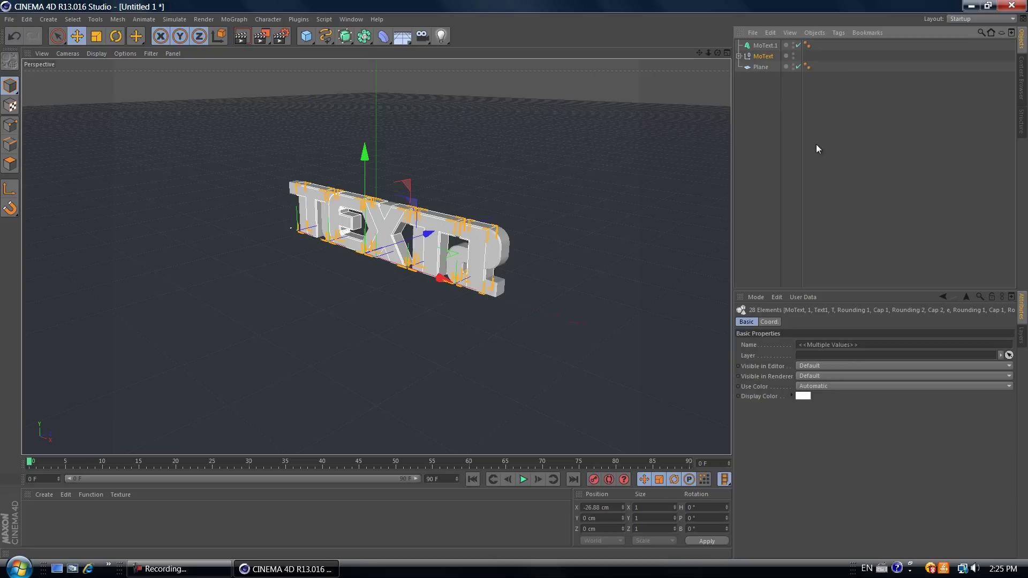
{"action": "right_click", "coordinate": [764, 56]}
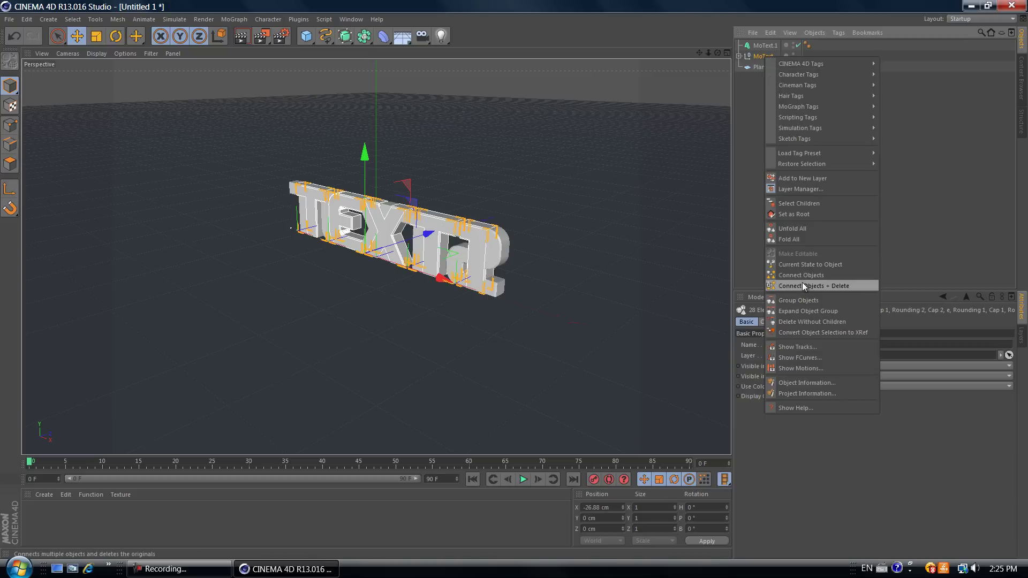
{"action": "left_click", "coordinate": [815, 287]}
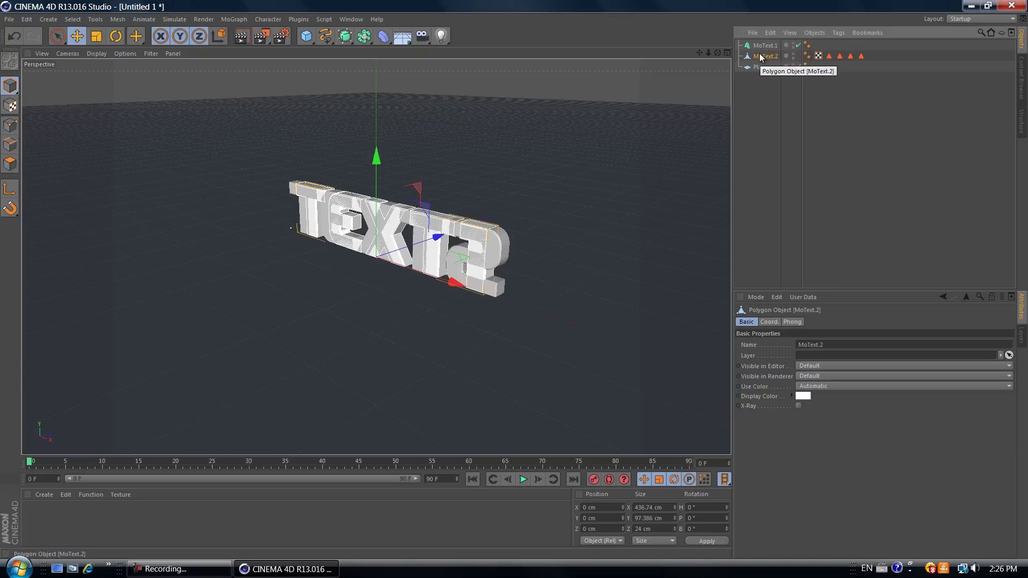
- Make the "Text2" MoText and all its children editable, and merge the hierarchy into one object with Connect Objects + Delete
{"action": "left_click", "coordinate": [765, 46]}
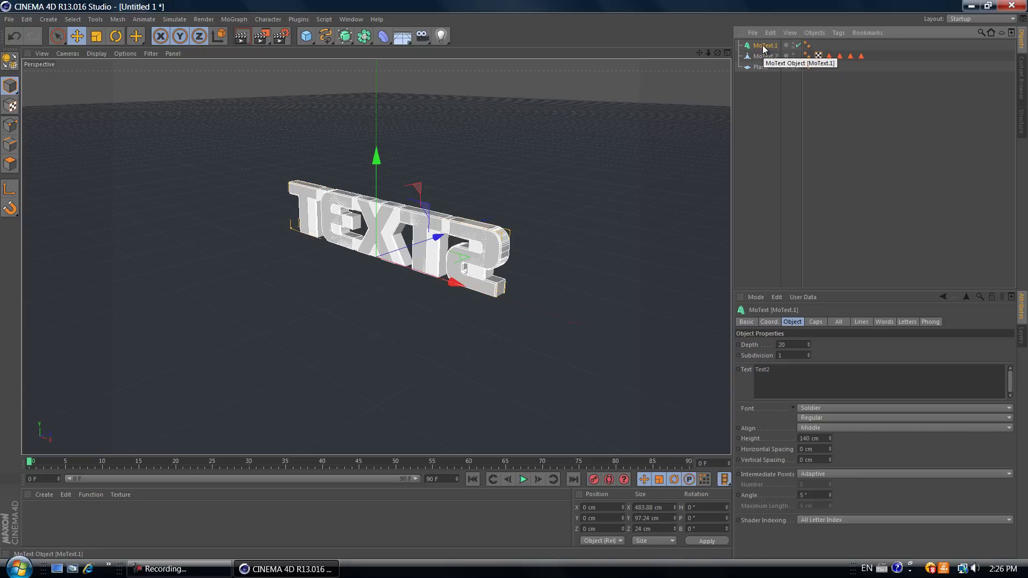
{"action": "key", "text": "c"}
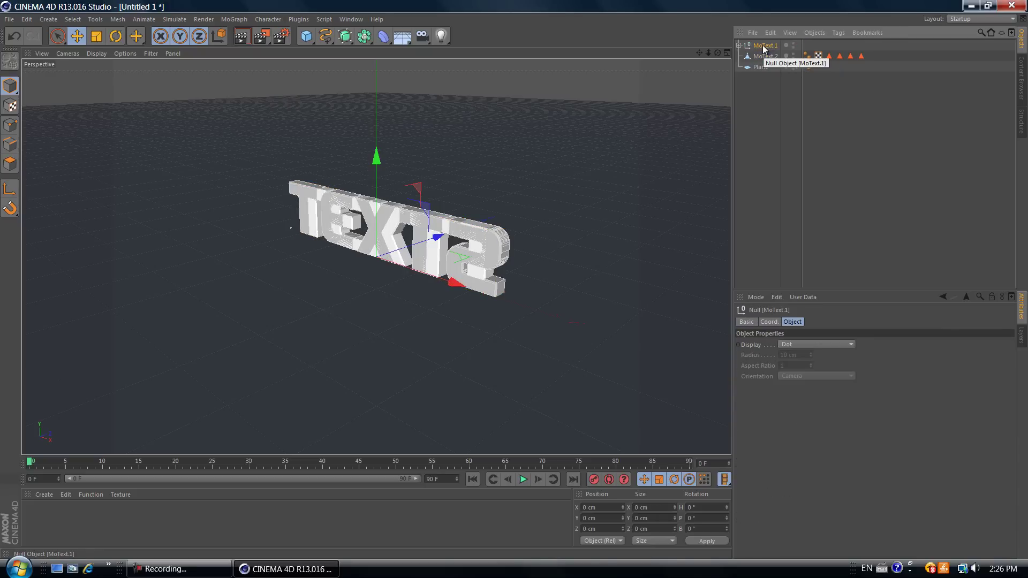
{"action": "right_click", "coordinate": [766, 45]}
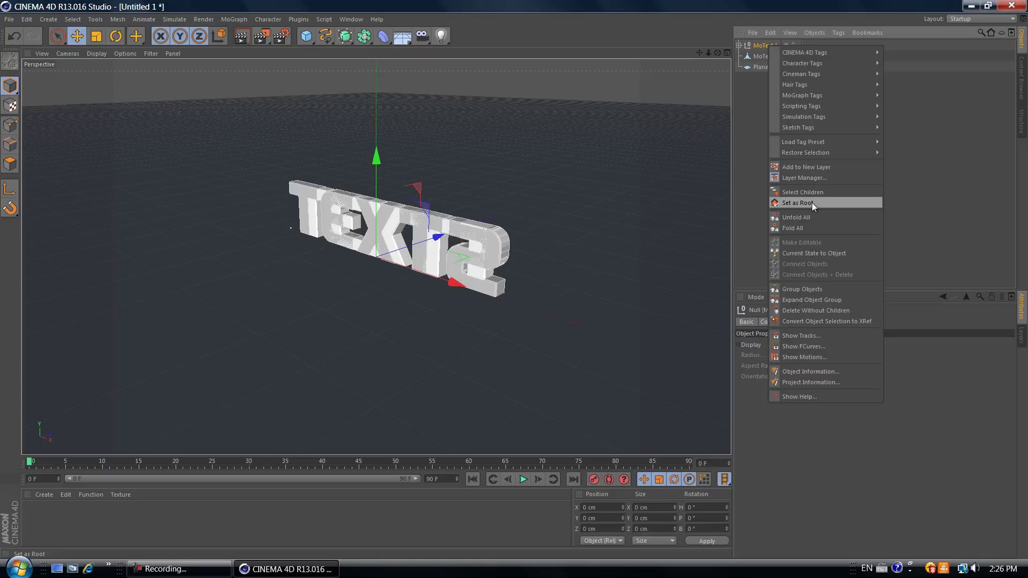
{"action": "left_click", "coordinate": [813, 195]}
{"action": "left_click", "coordinate": [765, 56], "text": "ctrl"}
{"action": "right_click", "coordinate": [764, 54]}
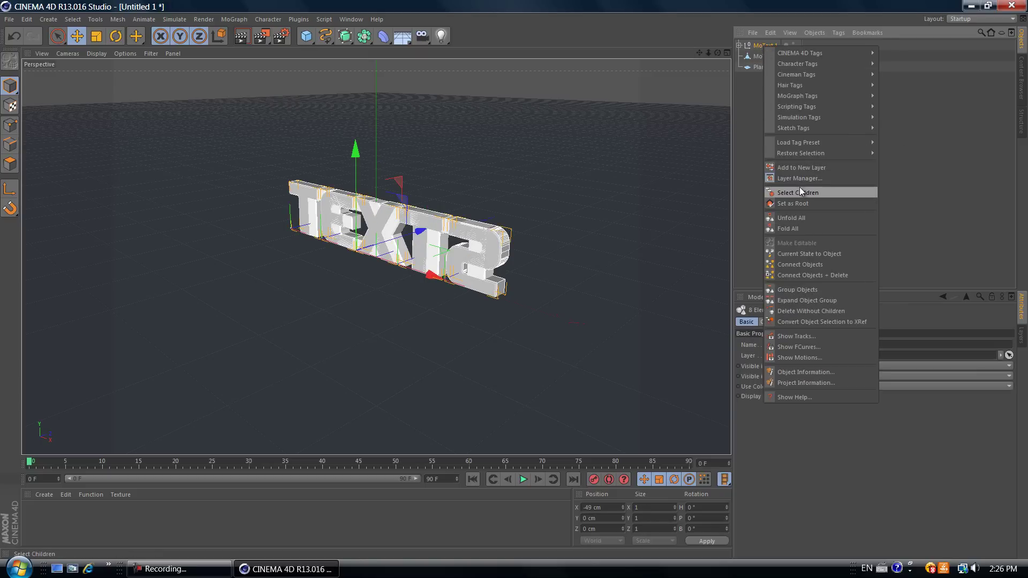
{"action": "left_click", "coordinate": [799, 191]}
{"action": "right_click", "coordinate": [767, 48]}
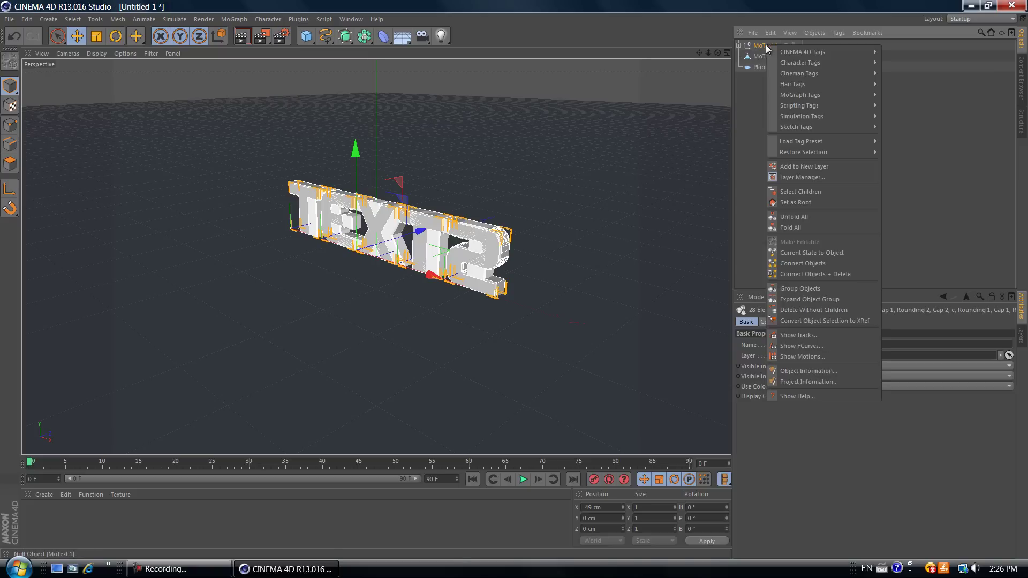
{"action": "left_click", "coordinate": [798, 274]}
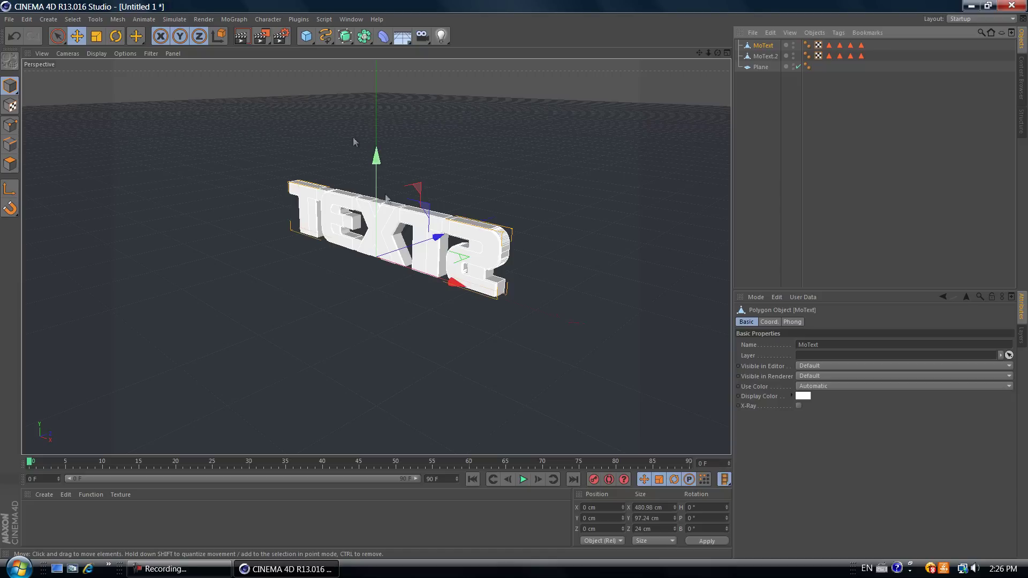
- Start a RealFlow SD export and set its output file to "spill transition" on the Desktop
{"action": "left_click", "coordinate": [293, 20]}
{"action": "mouse_move", "coordinate": [308, 51]}
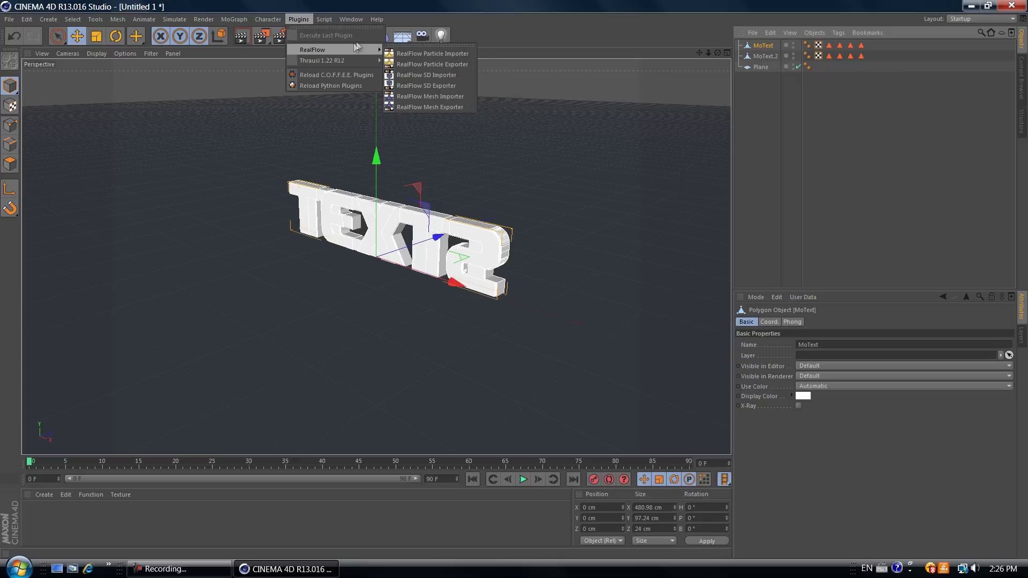
{"action": "left_click", "coordinate": [425, 86]}
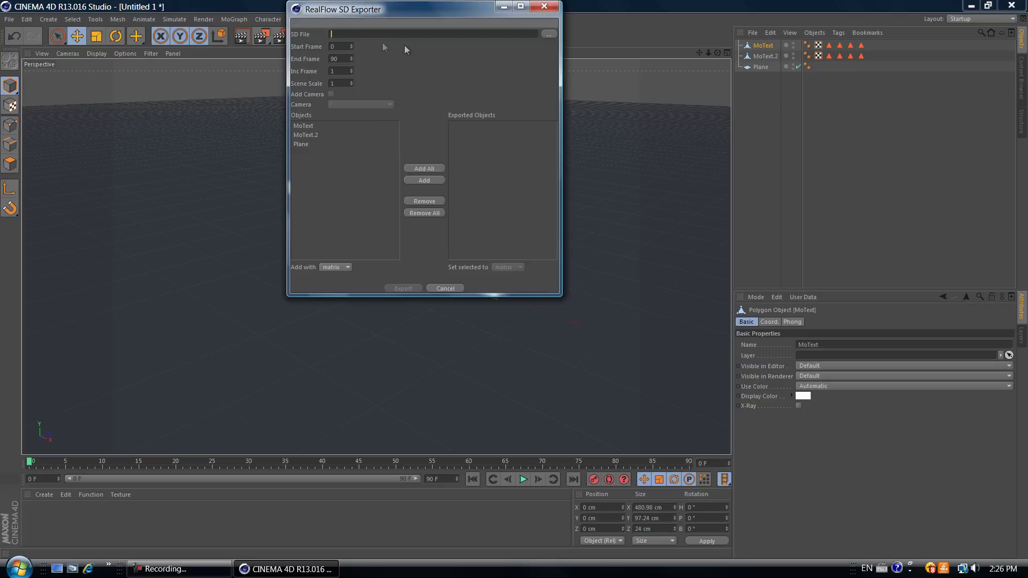
{"action": "left_click", "coordinate": [549, 34]}
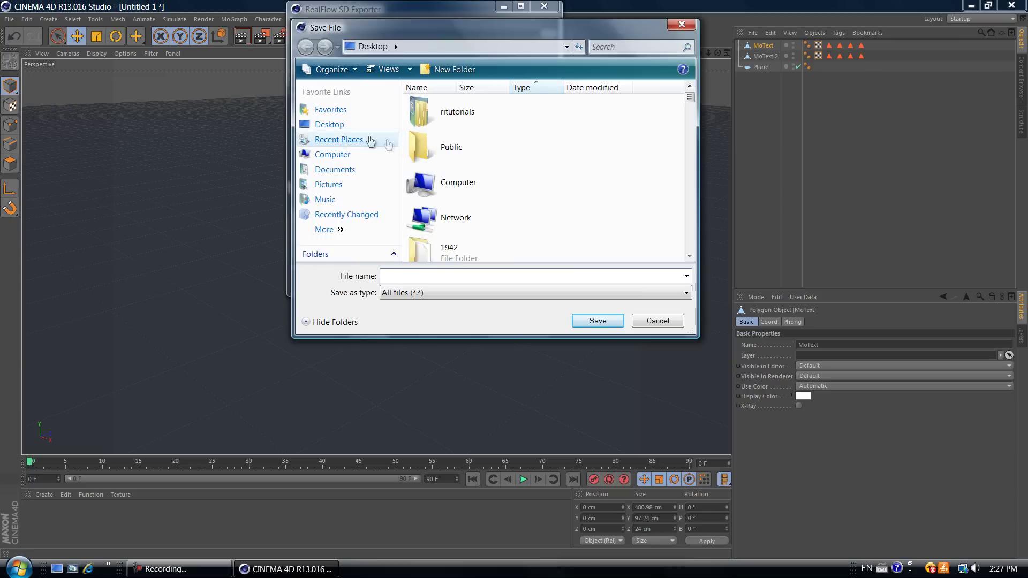
{"action": "left_click", "coordinate": [341, 128]}
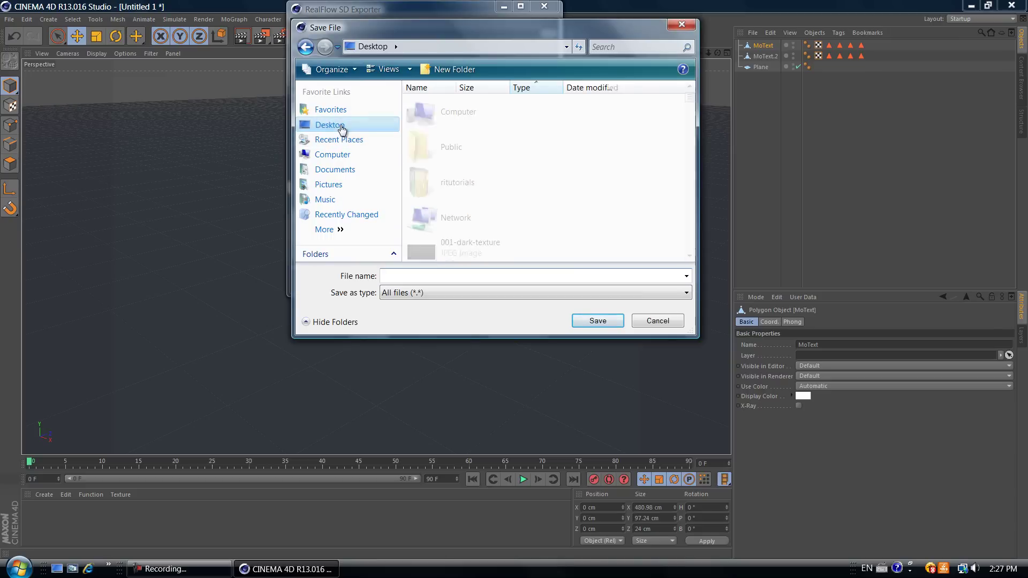
{"action": "left_click", "coordinate": [433, 276]}
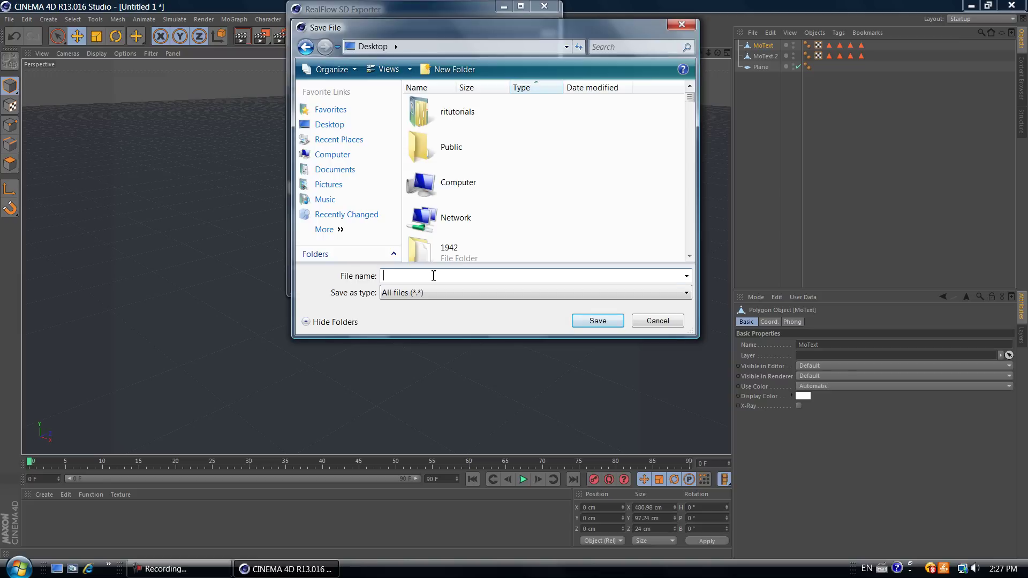
{"action": "type", "text": "spill transition"}
{"action": "left_click", "coordinate": [612, 322]}
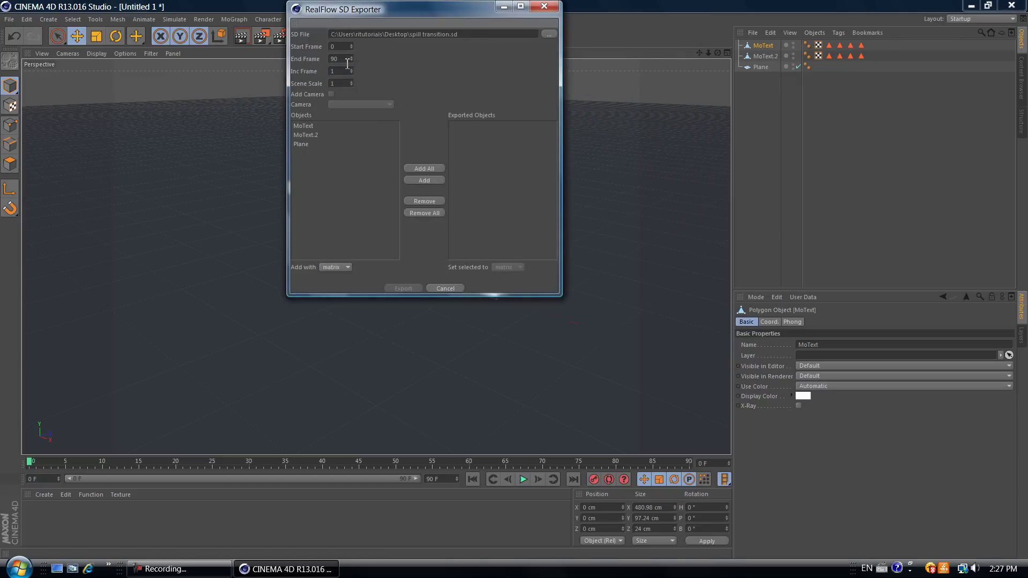
- Set the end frame to 200 and export all scene objects to the SD file
{"action": "left_click_drag", "start_coordinate": [347, 59], "coordinate": [294, 59]}
{"action": "type", "text": "200"}
{"action": "left_click", "coordinate": [420, 170]}
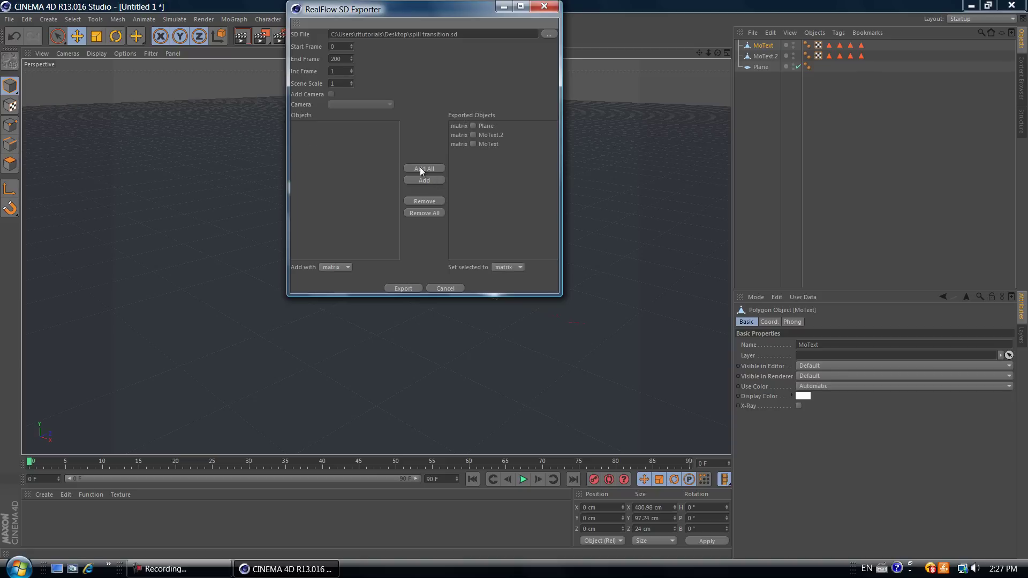
{"action": "left_click", "coordinate": [407, 288]}
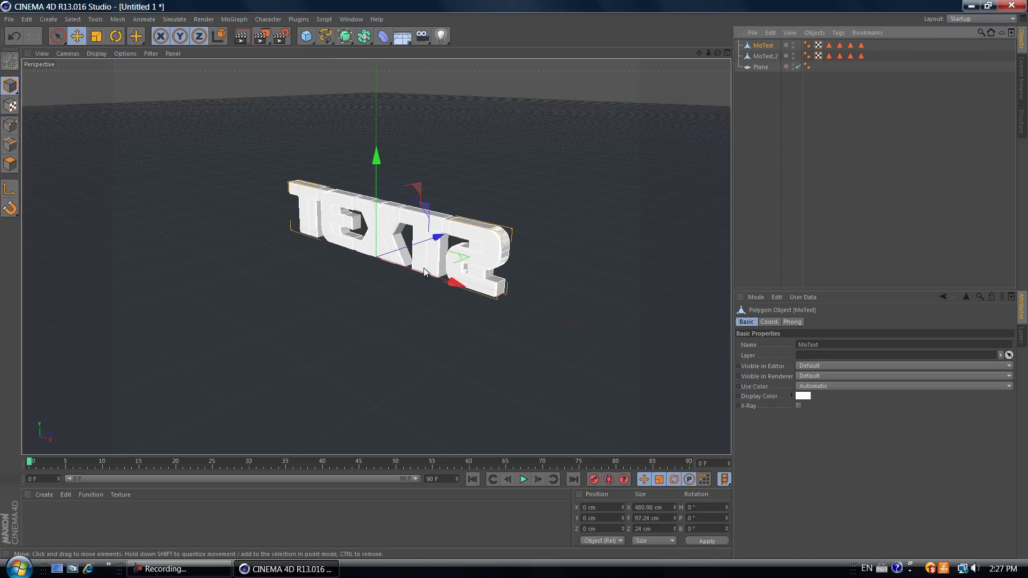
- Save the CINEMA 4D project on the Desktop as "spill transition"
{"action": "left_click", "coordinate": [9, 19]}
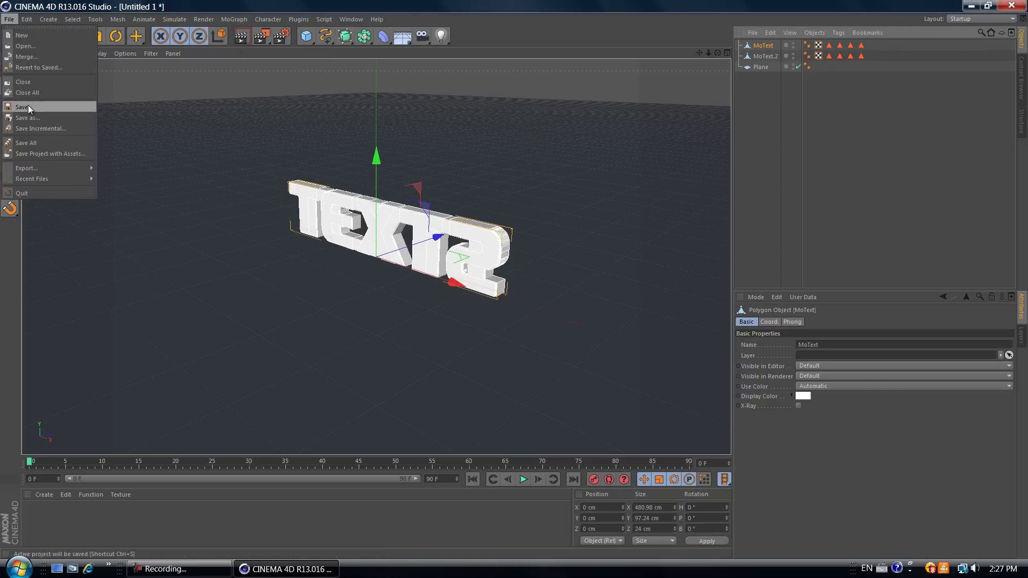
{"action": "left_click", "coordinate": [27, 106]}
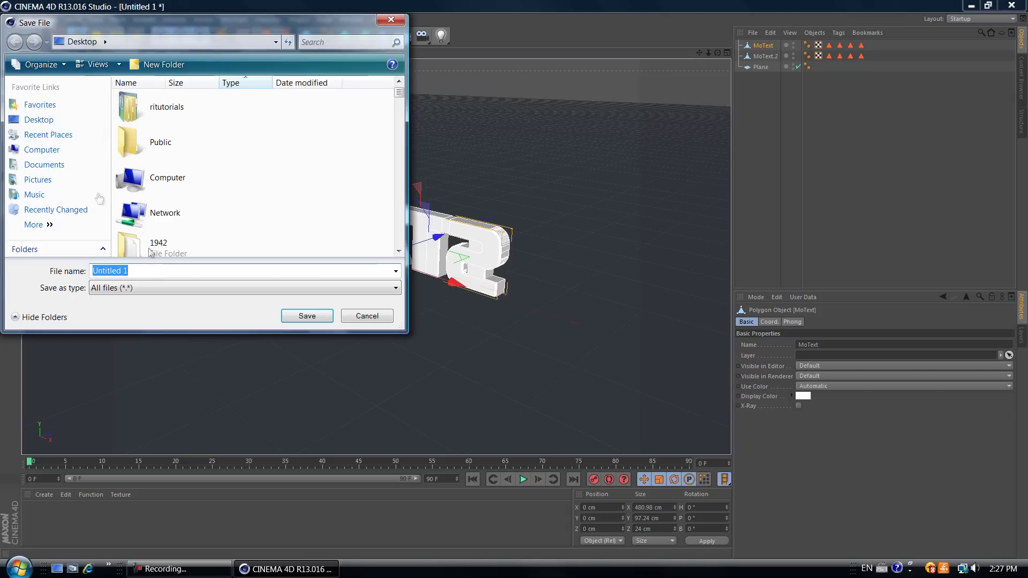
{"action": "left_click", "coordinate": [53, 119]}
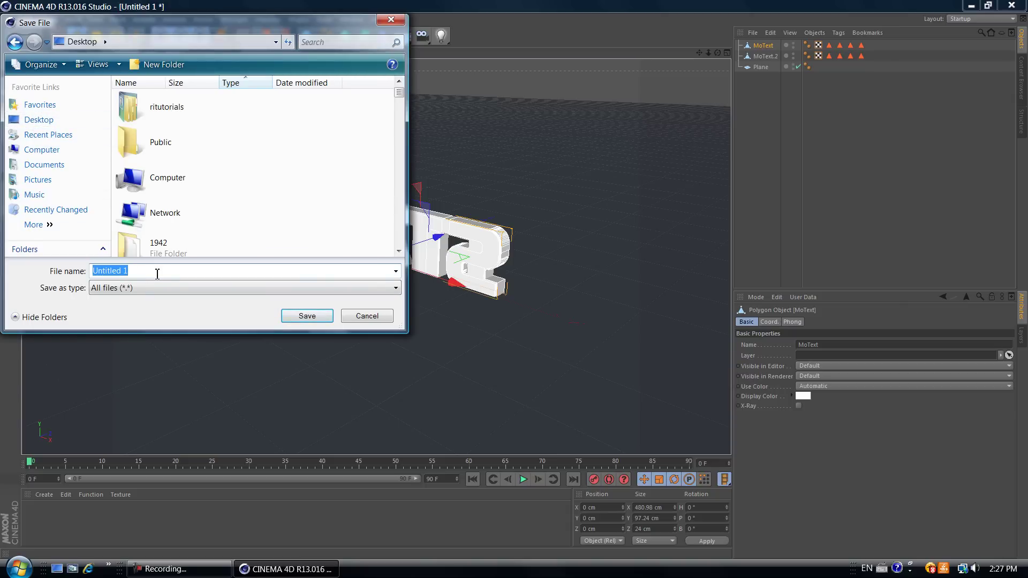
{"action": "type", "text": "spill transition"}
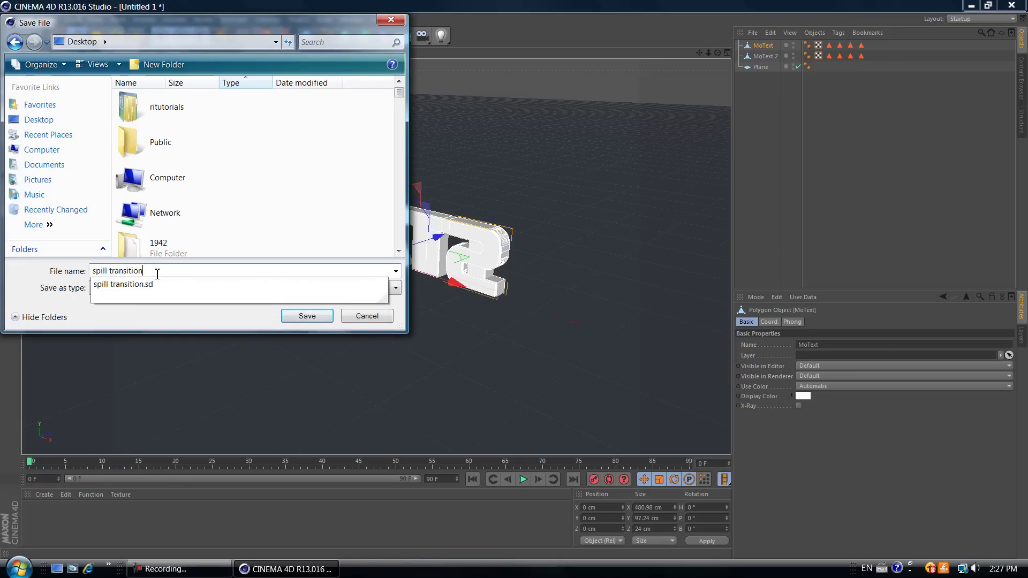
{"action": "left_click", "coordinate": [199, 324]}
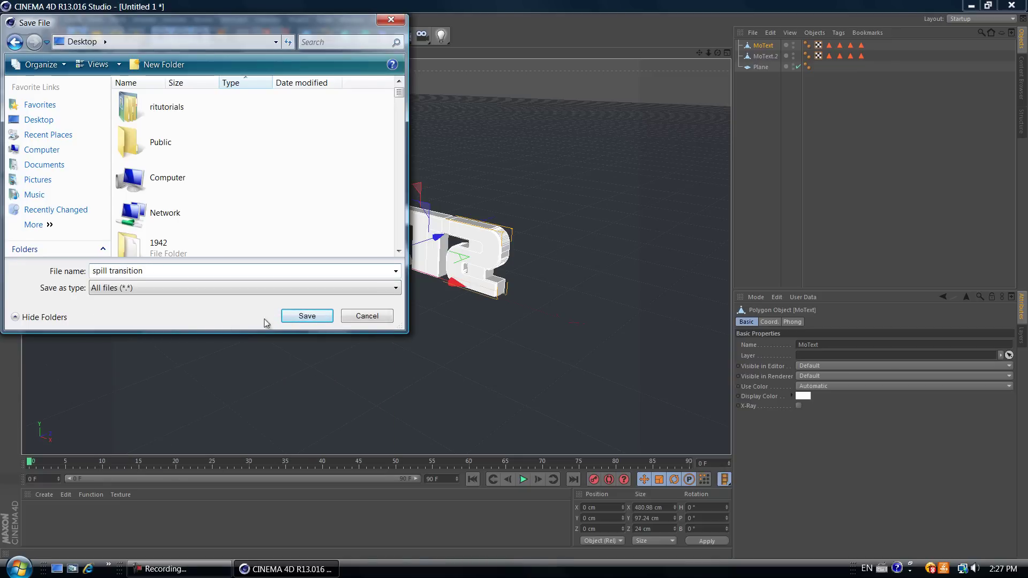
{"action": "left_click", "coordinate": [316, 325]}
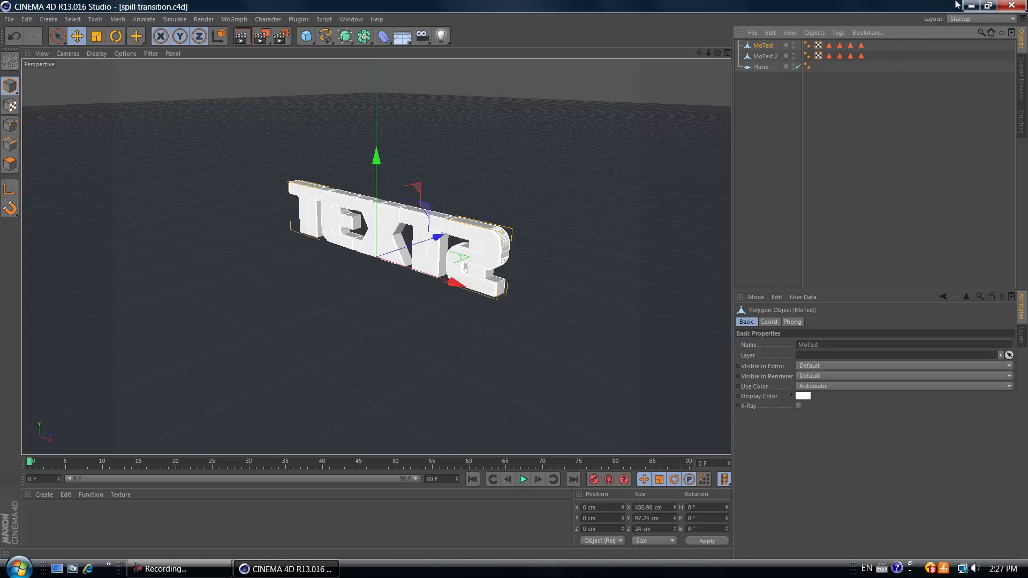
- Switch to RealFlow 2012 and create a new project named "spill transition"
{"action": "left_click", "coordinate": [969, 6]}
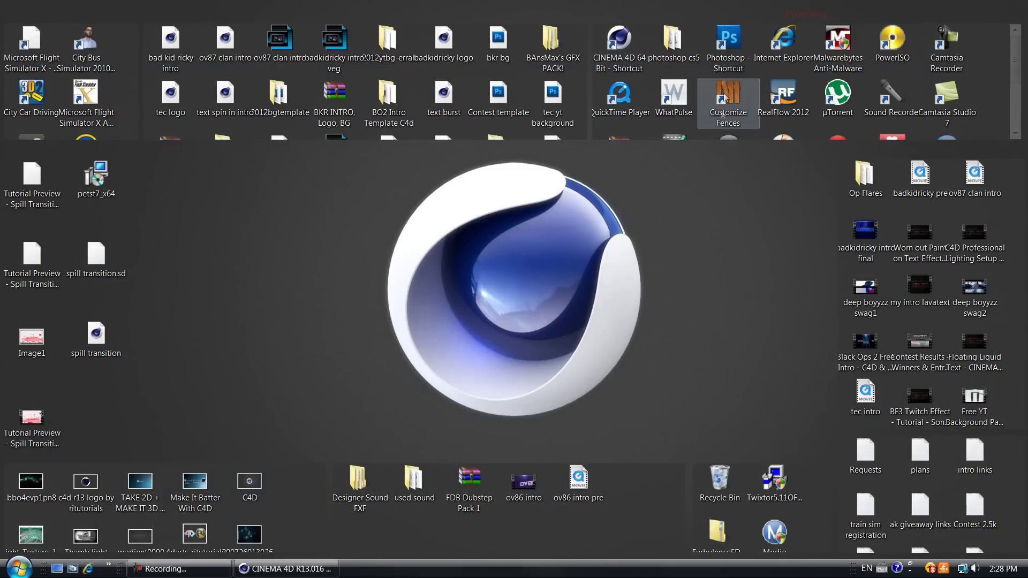
{"action": "double_click", "coordinate": [787, 95]}
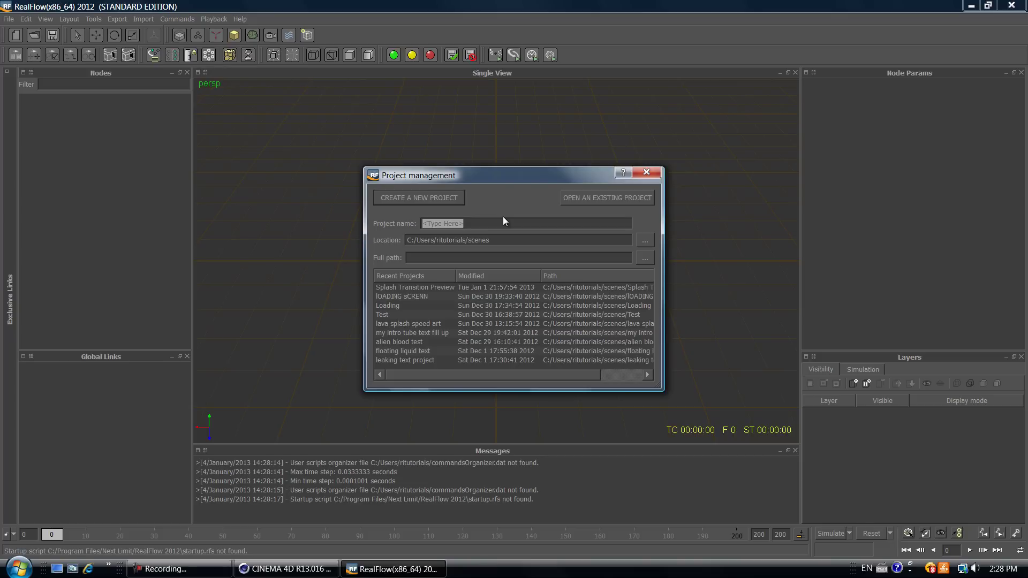
{"action": "type", "text": "spill transition"}
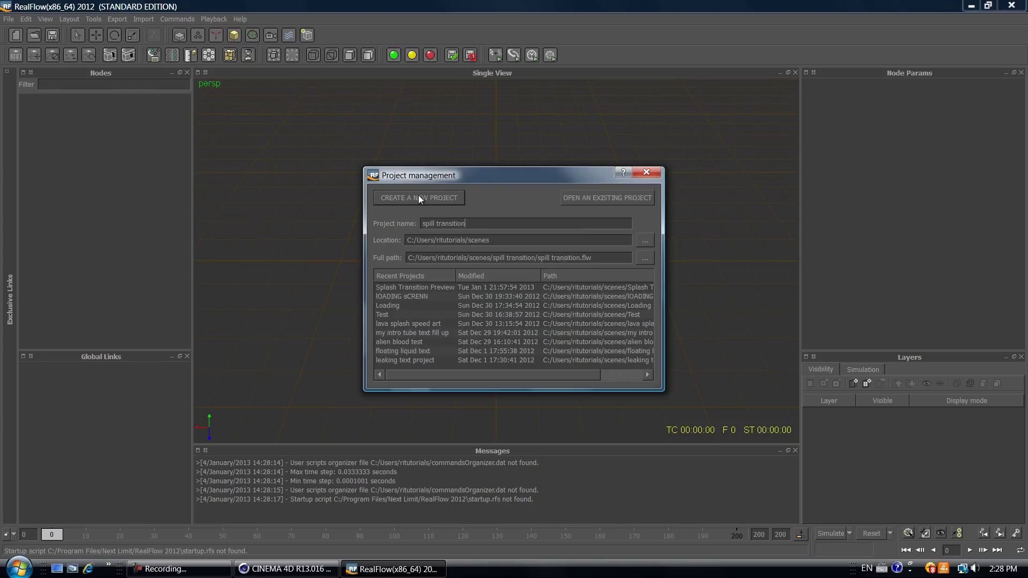
{"action": "left_click", "coordinate": [405, 197]}
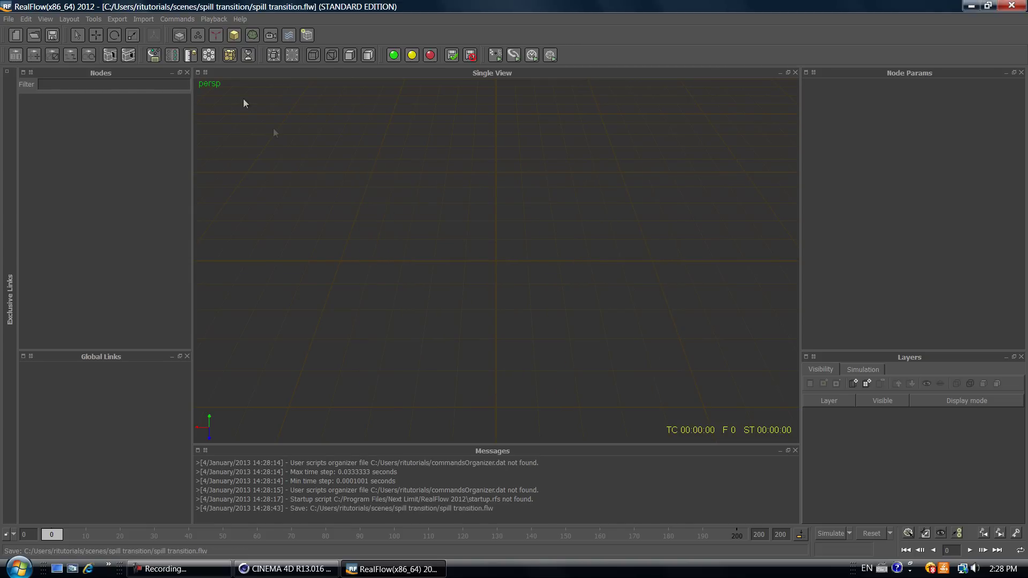
- Import the spill transition.sd file from the Desktop as scene objects
{"action": "left_click", "coordinate": [147, 19]}
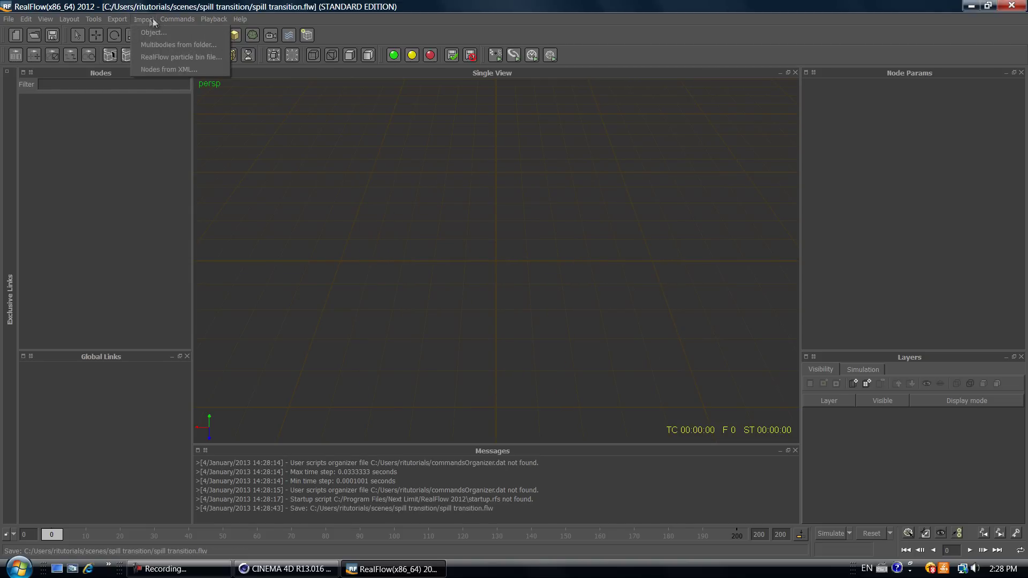
{"action": "left_click", "coordinate": [153, 31]}
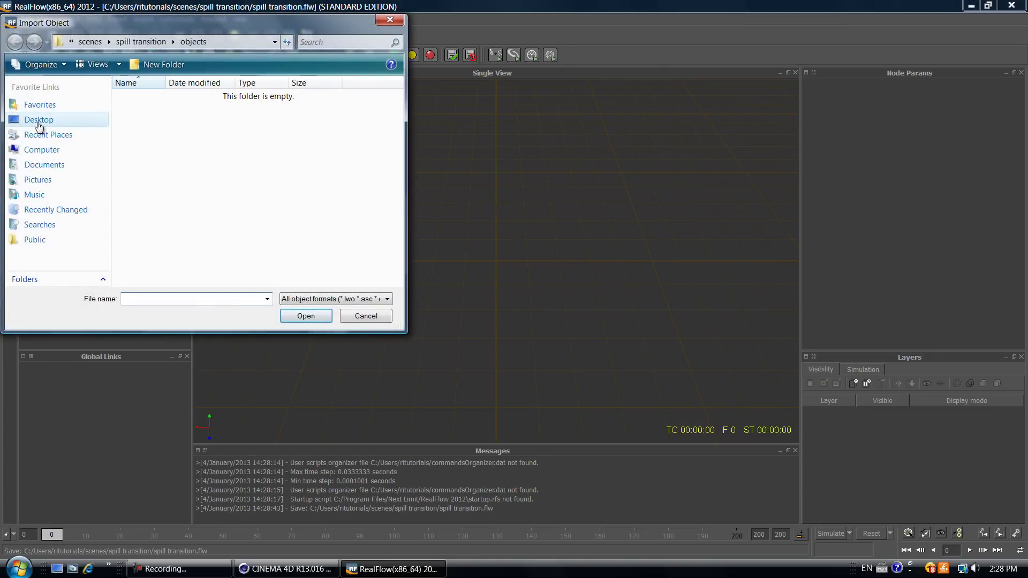
{"action": "left_click", "coordinate": [15, 120]}
{"action": "left_click_drag", "start_coordinate": [402, 103], "coordinate": [387, 282]}
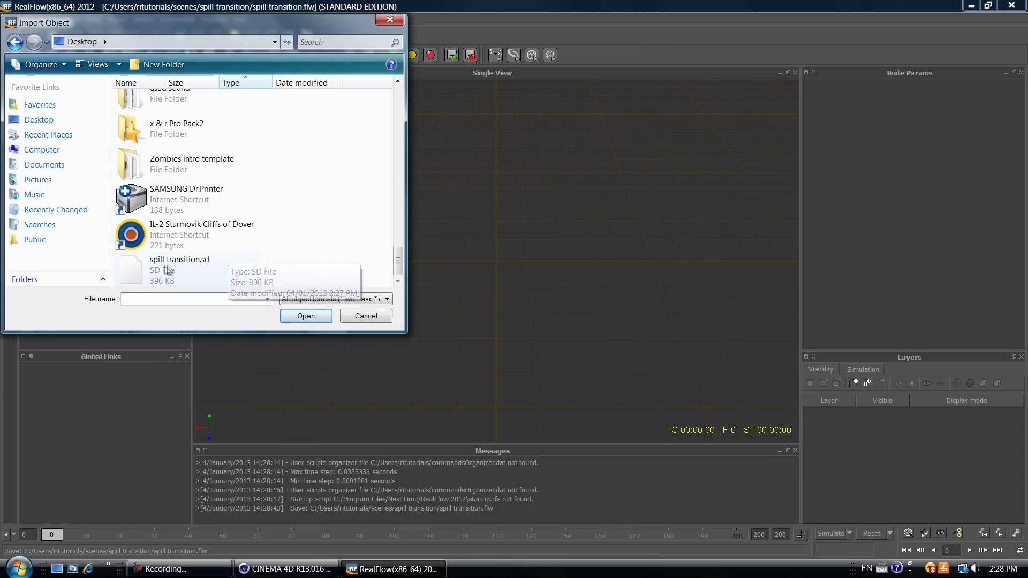
{"action": "left_click", "coordinate": [224, 271]}
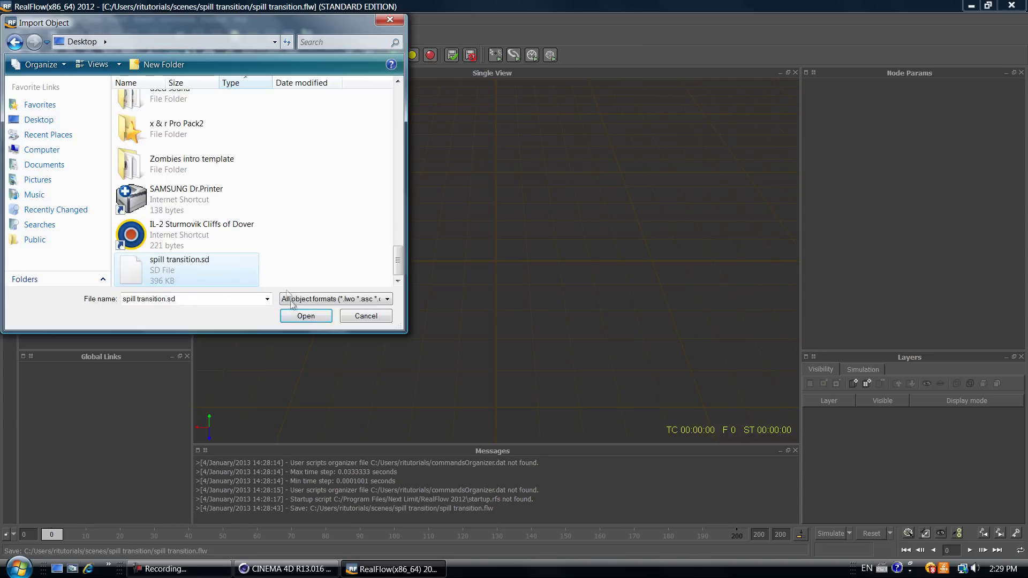
{"action": "left_click", "coordinate": [306, 316]}
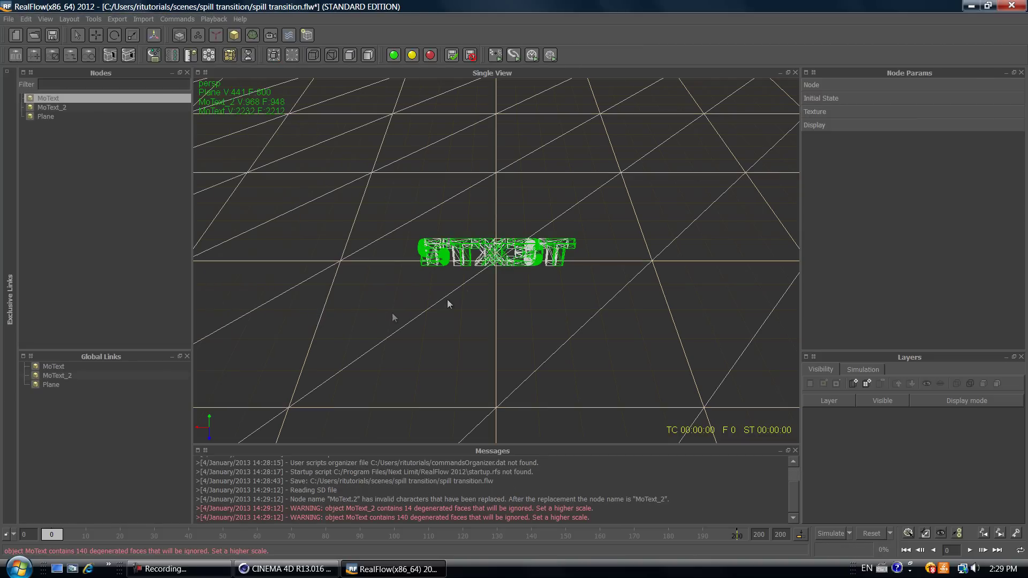
{"action": "left_click_drag", "start_coordinate": [563, 222], "coordinate": [360, 186], "text": "alt"}
{"action": "scroll", "coordinate": [432, 220], "scroll_direction": "up", "scroll_amount": 5}
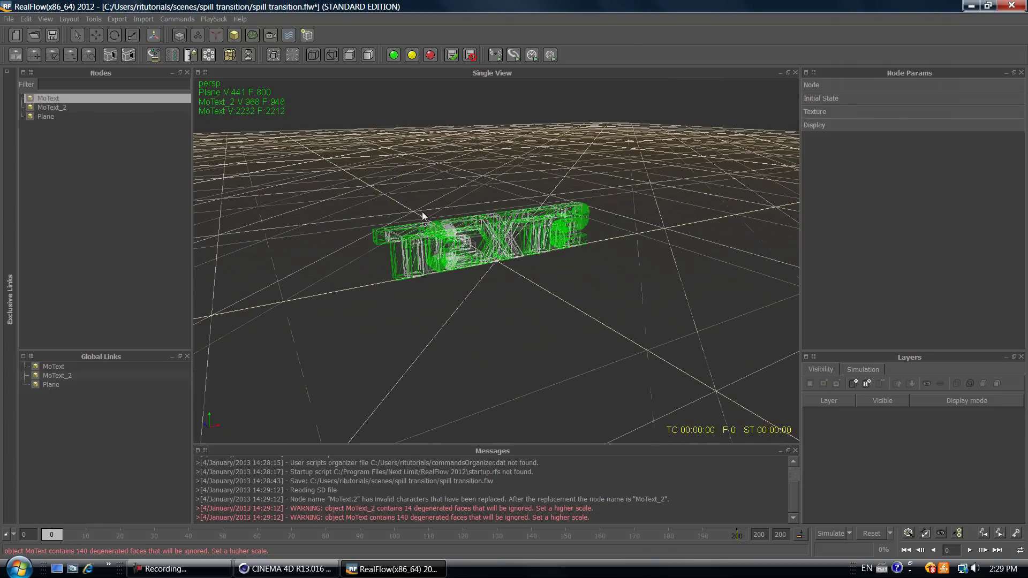
{"action": "mouse_move", "coordinate": [418, 183]}
{"action": "left_mouse_down", "text": "alt"}
{"action": "mouse_move", "coordinate": [337, 164]}
{"action": "mouse_move", "coordinate": [544, 220]}
{"action": "mouse_move", "coordinate": [345, 184]}
{"action": "mouse_move", "coordinate": [441, 195]}
{"action": "mouse_move", "coordinate": [407, 176]}
{"action": "left_mouse_up", "text": "alt"}
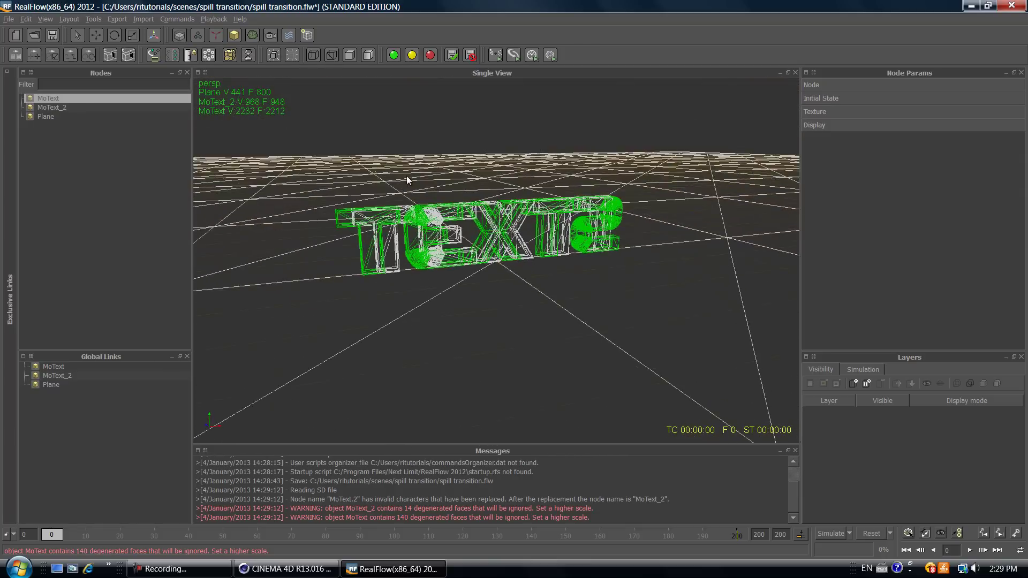
- Add a square particle fluid emitter to the scene
{"action": "left_click", "coordinate": [199, 35]}
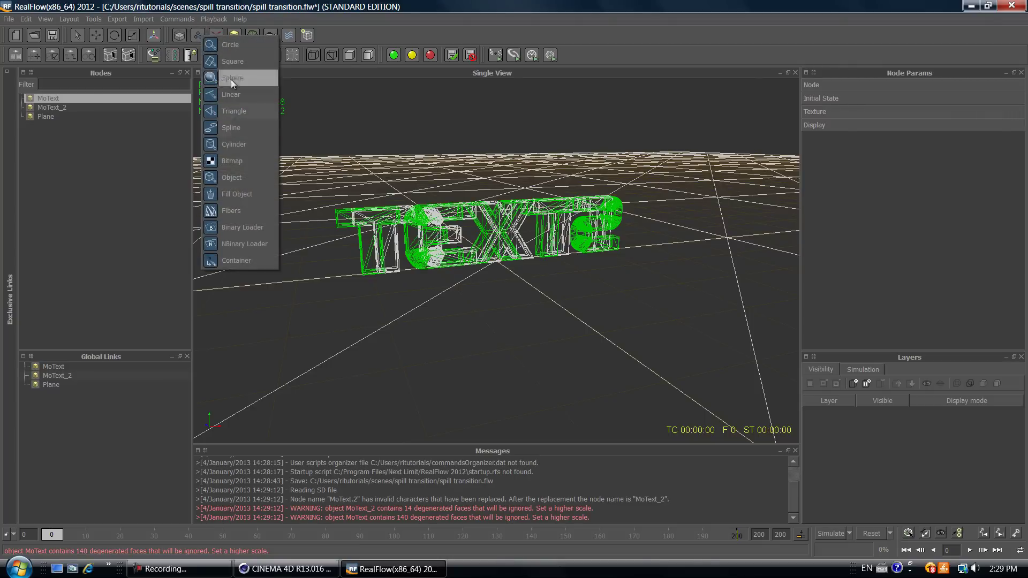
{"action": "left_click", "coordinate": [198, 37]}
{"action": "left_click", "coordinate": [395, 25]}
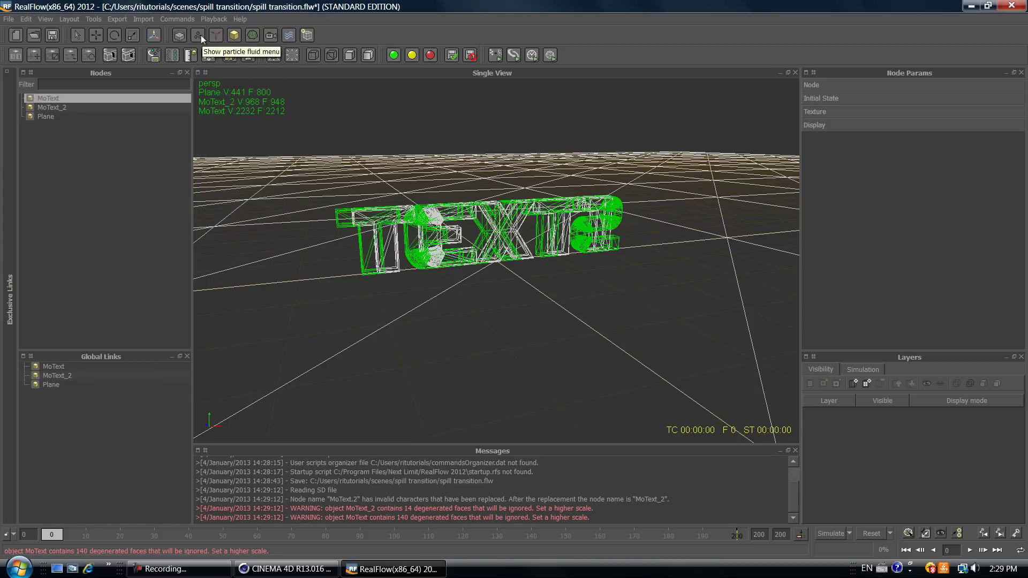
{"action": "left_click", "coordinate": [200, 34]}
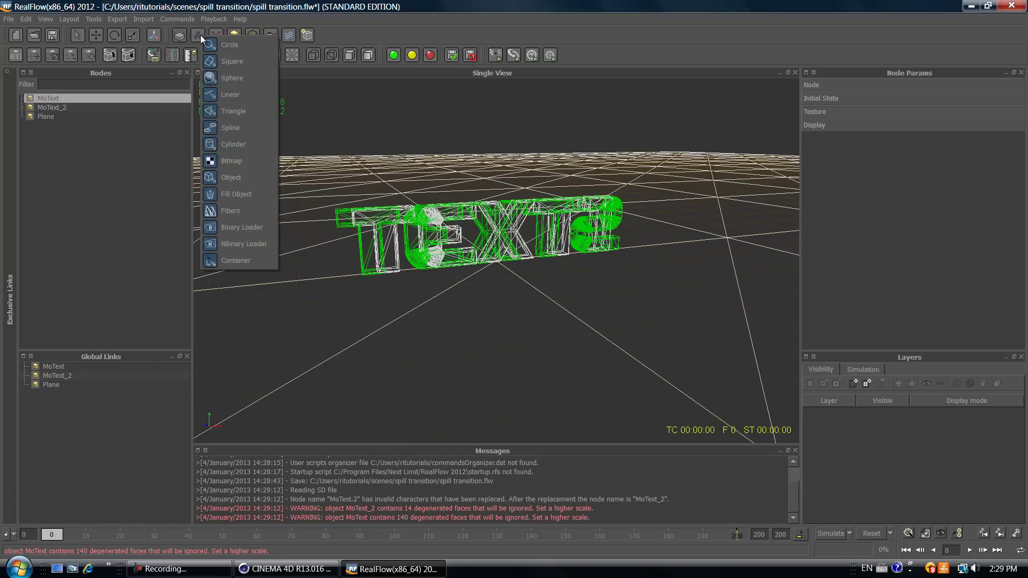
{"action": "left_click", "coordinate": [232, 61]}
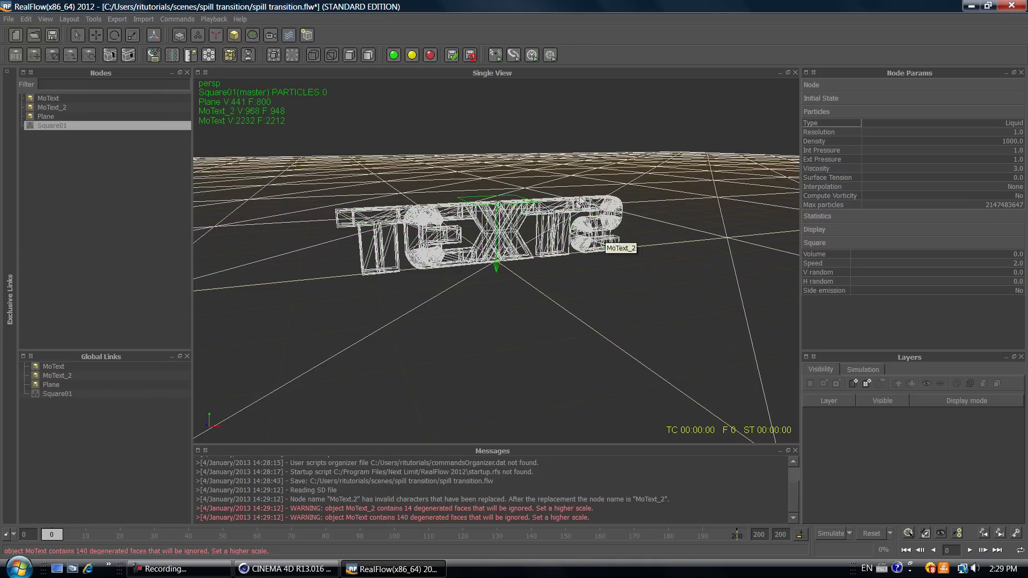
- Shift the square emitter along Z to about 0.105 so it is centred over the text objects
{"action": "left_click_drag", "start_coordinate": [582, 187], "coordinate": [558, 284], "text": "alt"}
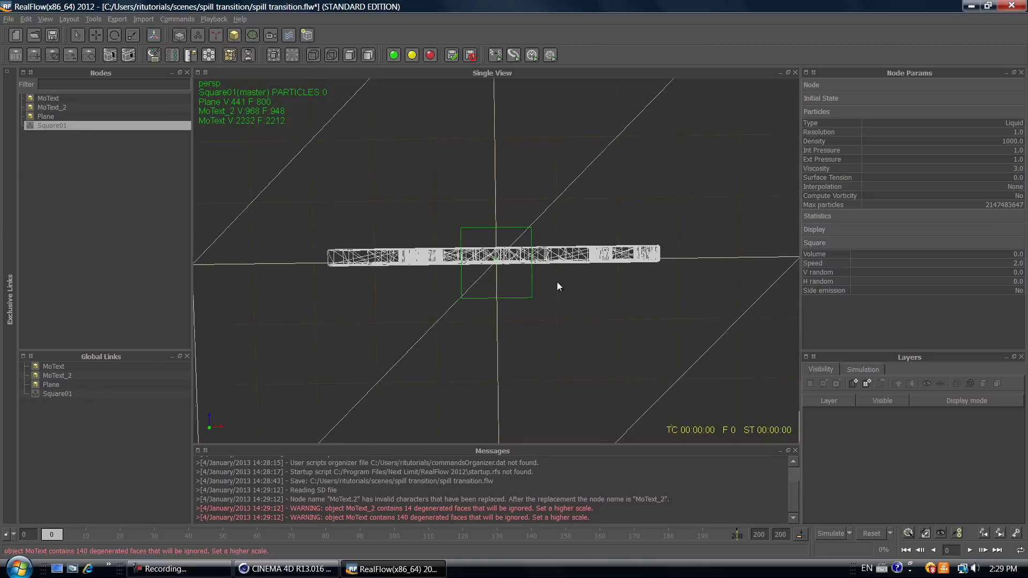
{"action": "key", "text": "w"}
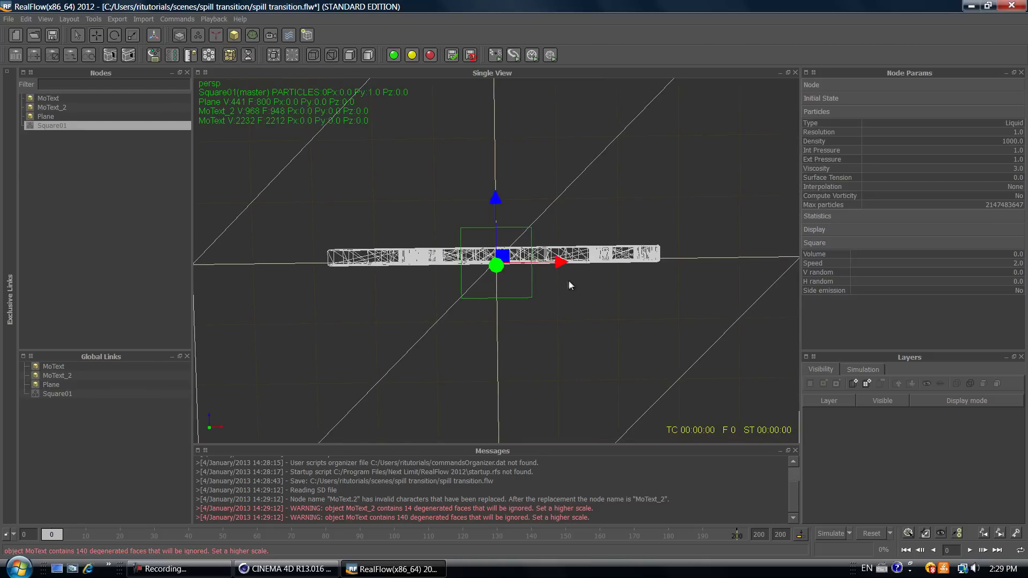
{"action": "left_click_drag", "start_coordinate": [494, 196], "coordinate": [494, 194]}
{"action": "right_click", "coordinate": [493, 193]}
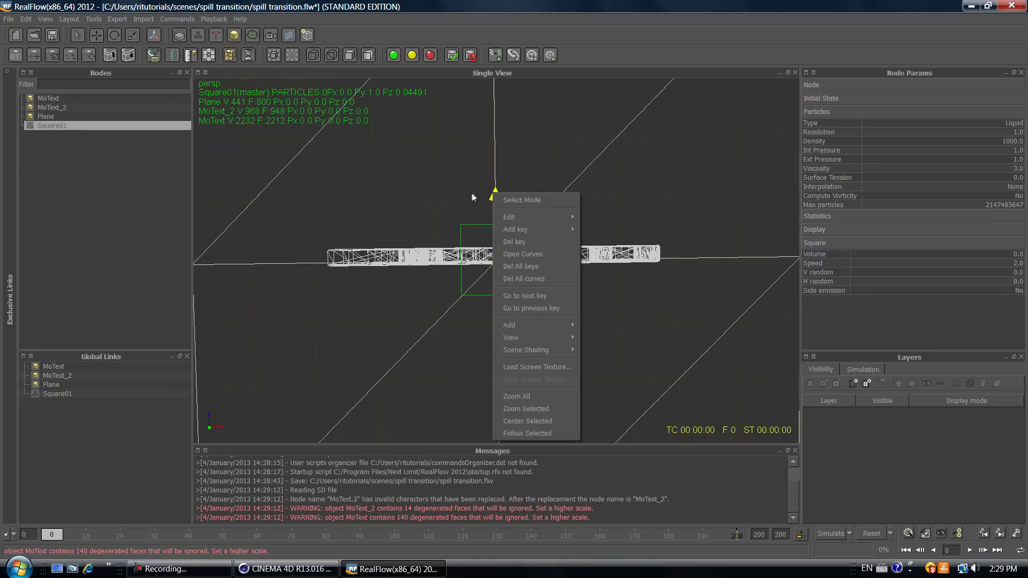
{"action": "left_click", "coordinate": [492, 196]}
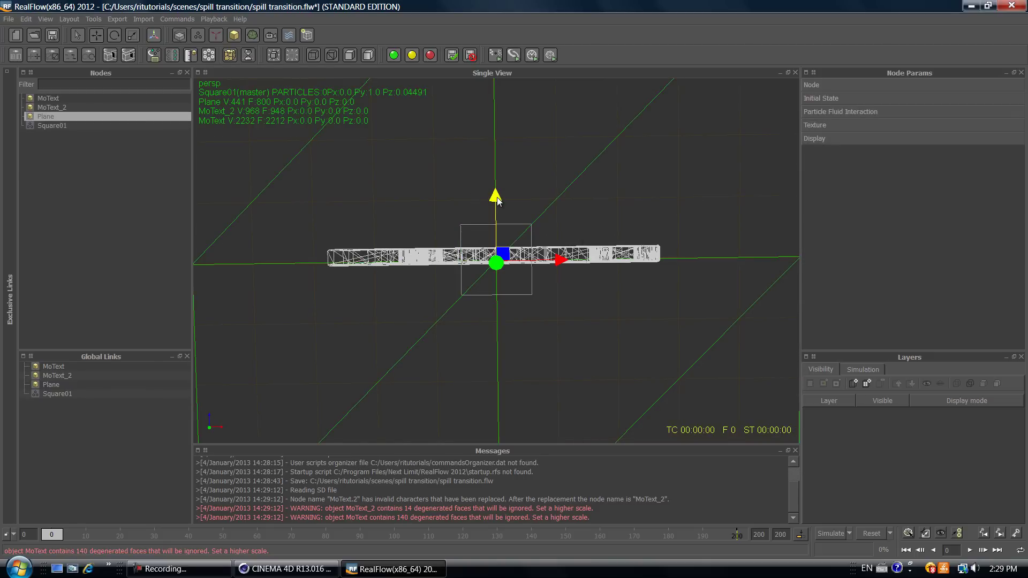
{"action": "left_click", "coordinate": [493, 205]}
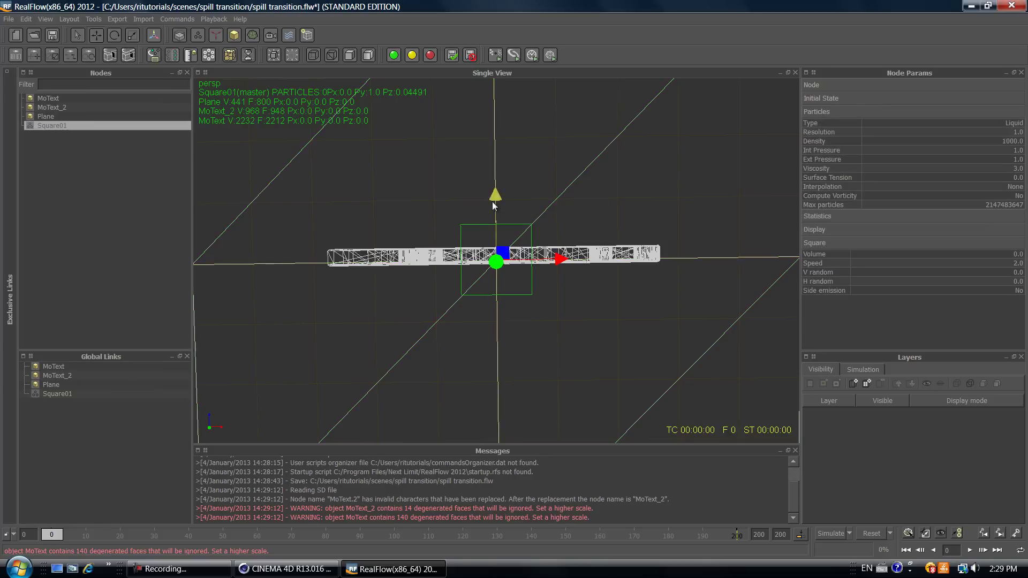
{"action": "left_click_drag", "start_coordinate": [494, 203], "coordinate": [496, 201]}
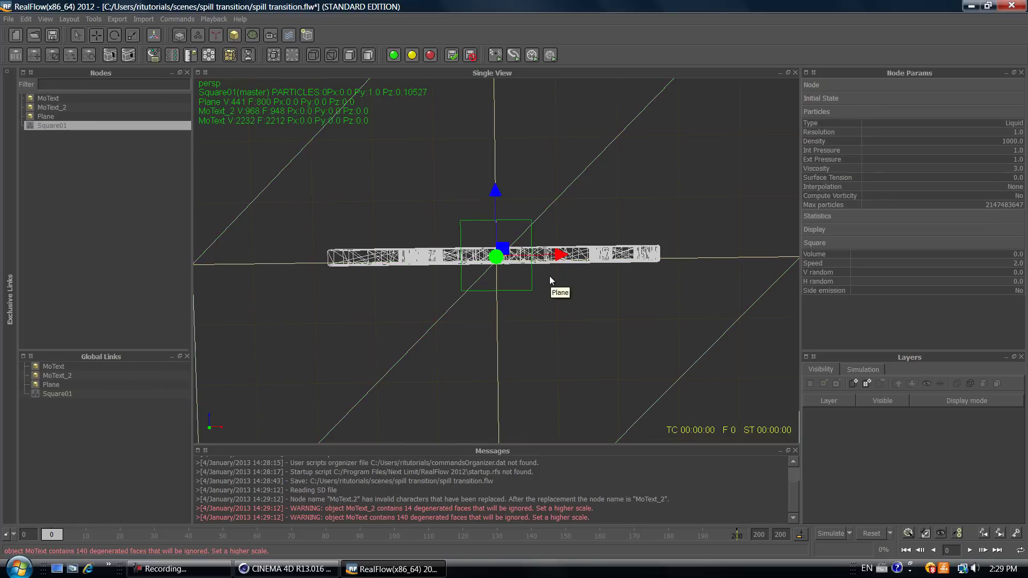
- Scale the square emitter along X and Z so it extends past the text on every side
{"action": "key", "text": "r"}
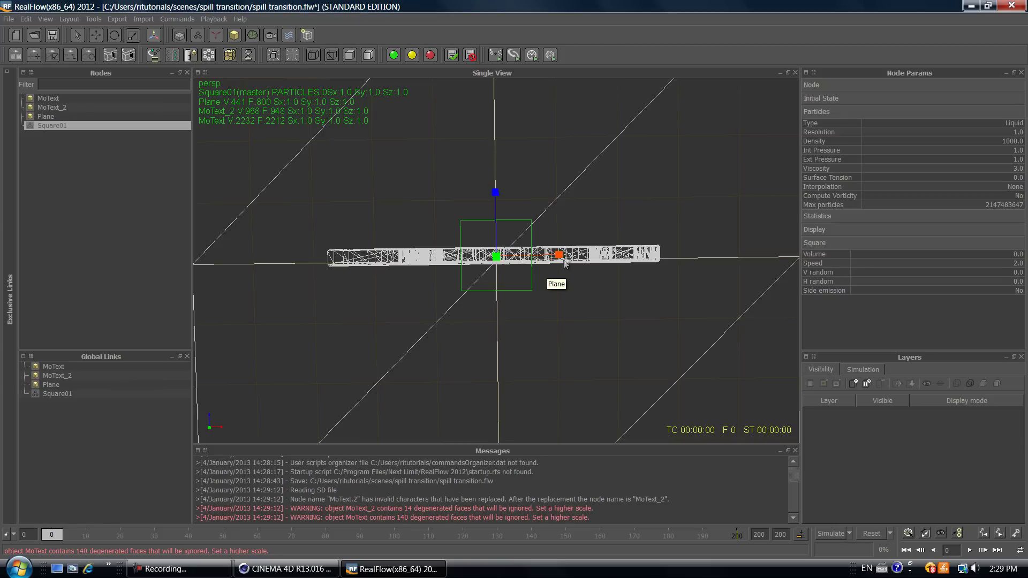
{"action": "left_click_drag", "start_coordinate": [559, 255], "coordinate": [937, 296]}
{"action": "left_click_drag", "start_coordinate": [495, 192], "coordinate": [504, 136]}
{"action": "left_click_drag", "start_coordinate": [559, 255], "coordinate": [570, 255]}
- Raise the square emitter above the text to a Y position of about 5.07
{"action": "left_click_drag", "start_coordinate": [542, 213], "coordinate": [527, 141], "text": "alt"}
{"action": "key", "text": "w"}
{"action": "scroll", "coordinate": [521, 140], "scroll_direction": "down", "scroll_amount": 3}
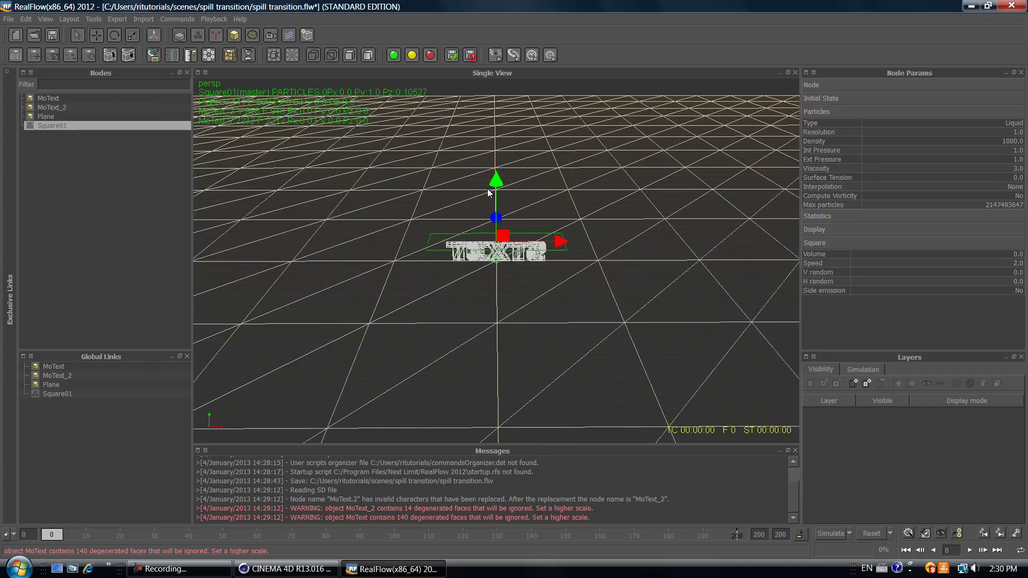
{"action": "left_click_drag", "start_coordinate": [496, 182], "coordinate": [512, 82]}
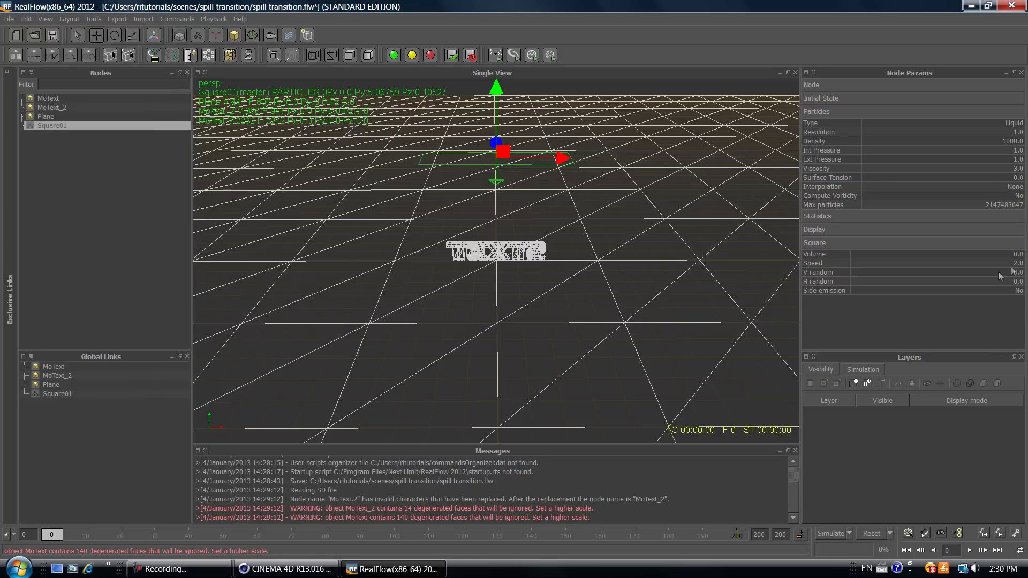
- Set the square emitter's speed to 8
{"action": "double_click", "coordinate": [1019, 265]}
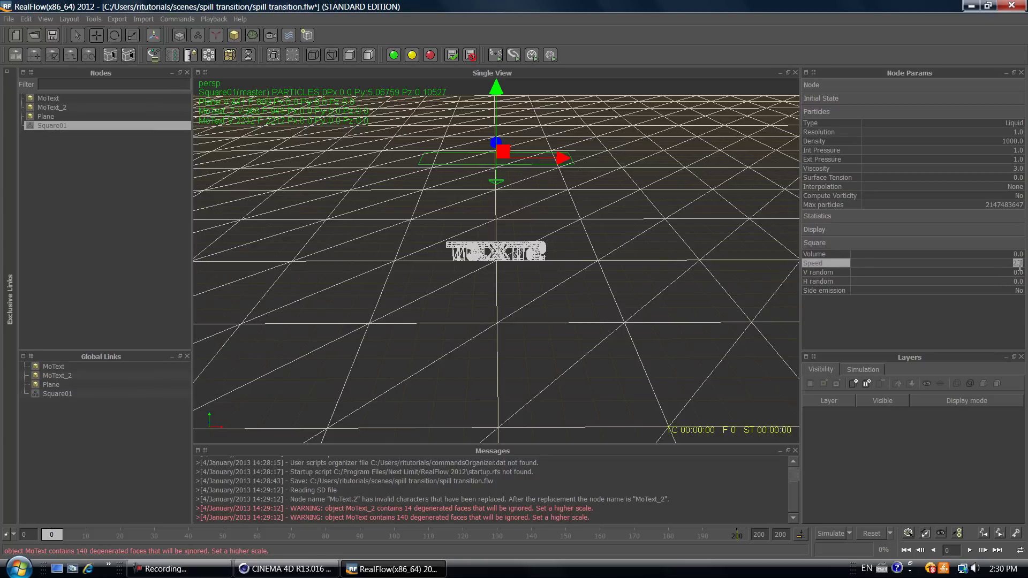
{"action": "type", "text": "8"}
{"action": "key", "text": "Return"}
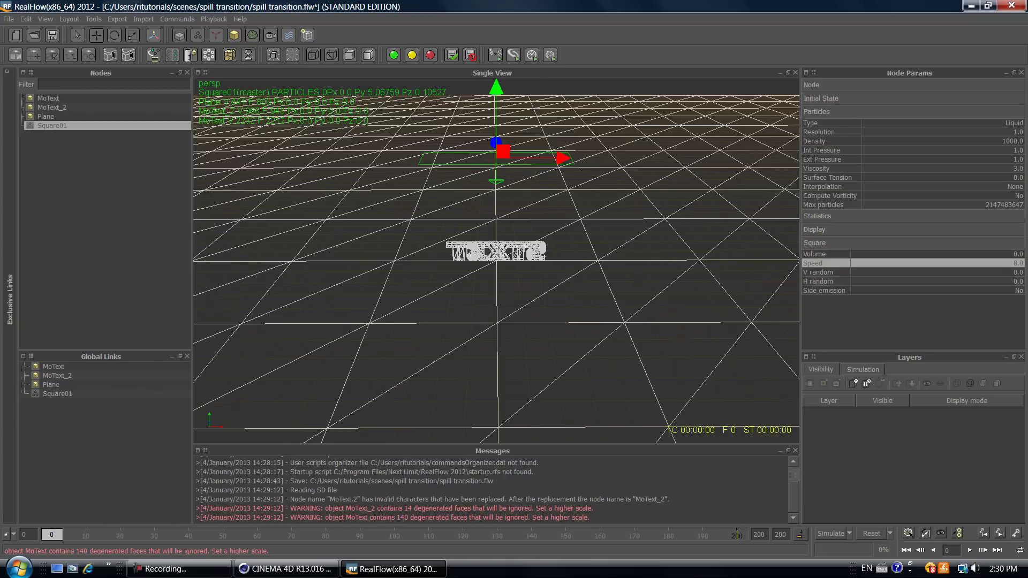
- Set both V random and H random of the square emitter to 0.7
{"action": "left_click", "coordinate": [1017, 272]}
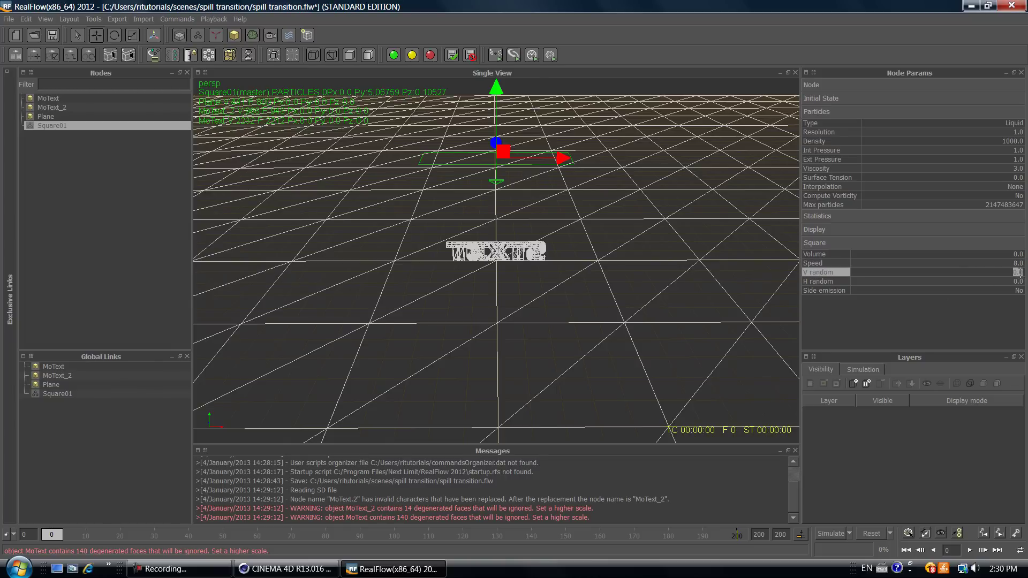
{"action": "key", "text": "BackSpace"}
{"action": "type", "text": ".7"}
{"action": "left_click", "coordinate": [1019, 281]}
{"action": "type", "text": ".7"}
{"action": "key", "text": "Return"}
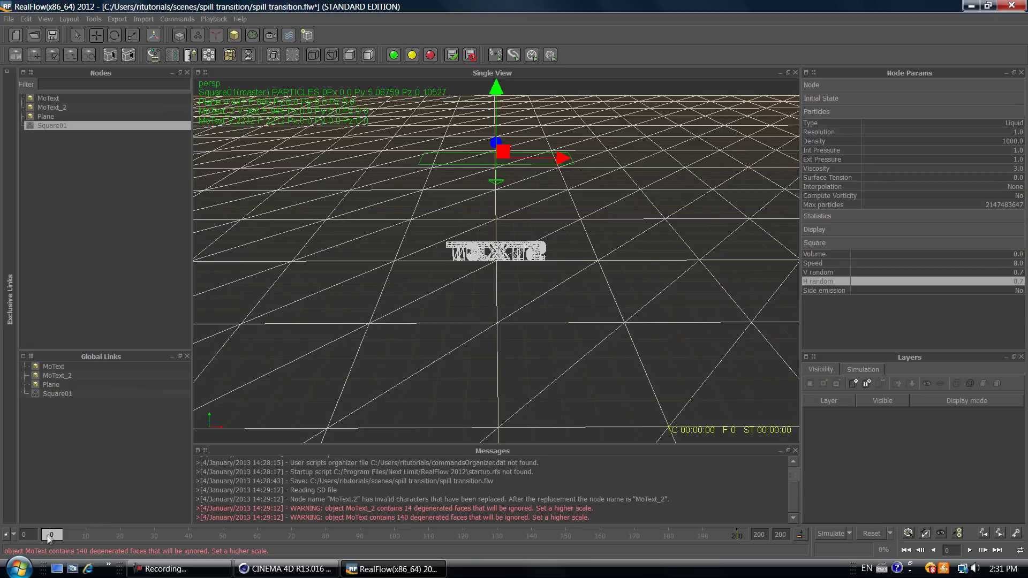
- Add a key for the emitter's speed of 8 at frame 10
{"action": "left_click_drag", "start_coordinate": [52, 537], "coordinate": [88, 544]}
{"action": "left_click", "coordinate": [812, 263]}
{"action": "right_click", "coordinate": [818, 262]}
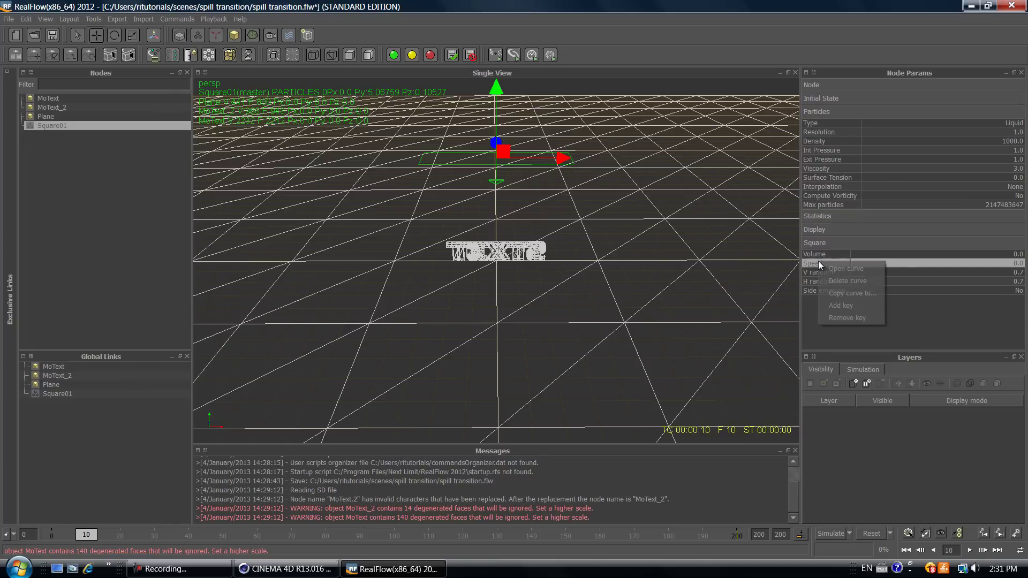
{"action": "left_click", "coordinate": [845, 304]}
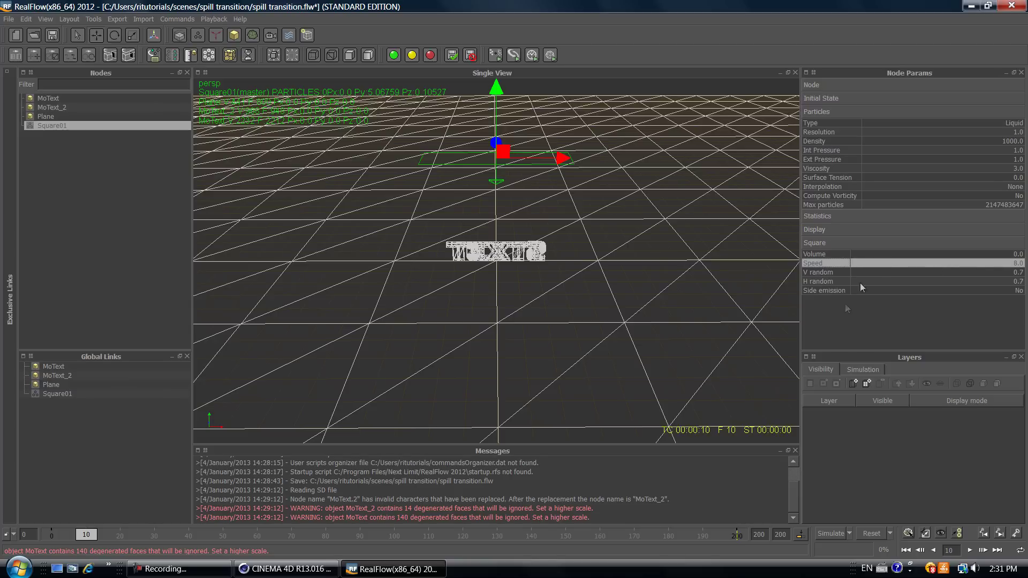
- Set the emitter's speed to 0 at frame 12 and add a key for it
{"action": "left_click_drag", "start_coordinate": [90, 535], "coordinate": [97, 535]}
{"action": "double_click", "coordinate": [1016, 264]}
{"action": "type", "text": "0"}
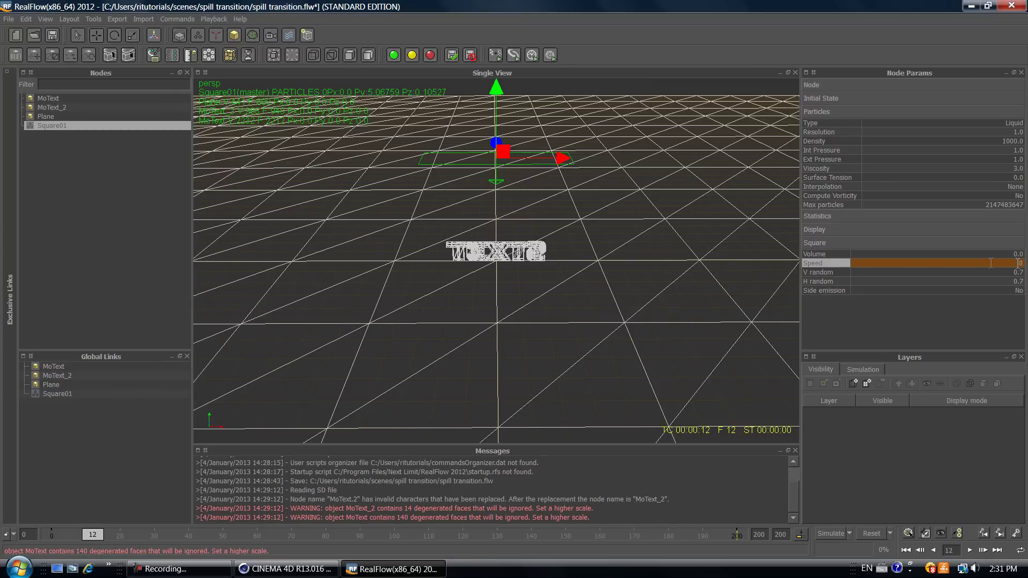
{"action": "key", "text": "Return"}
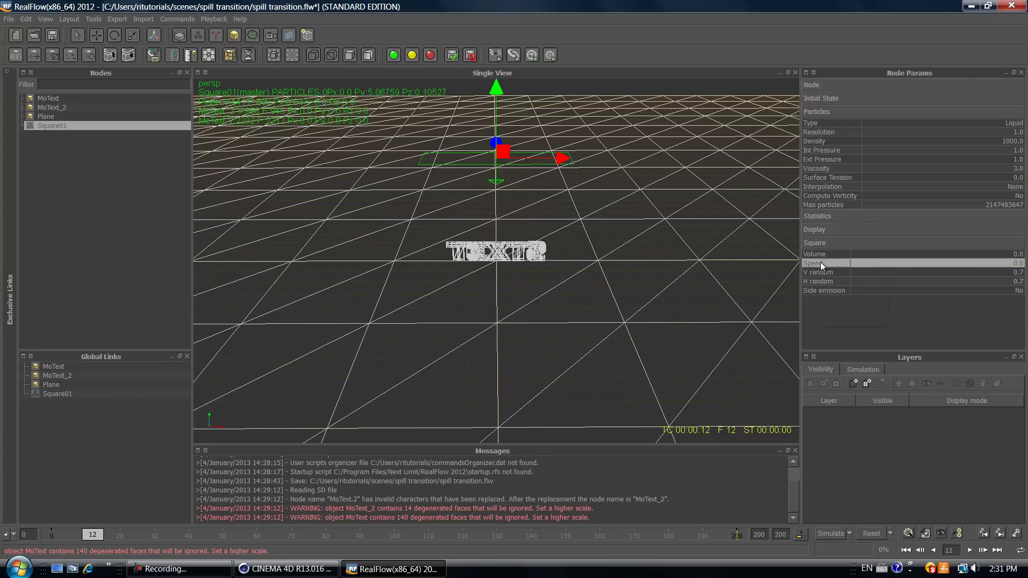
{"action": "right_click", "coordinate": [820, 264]}
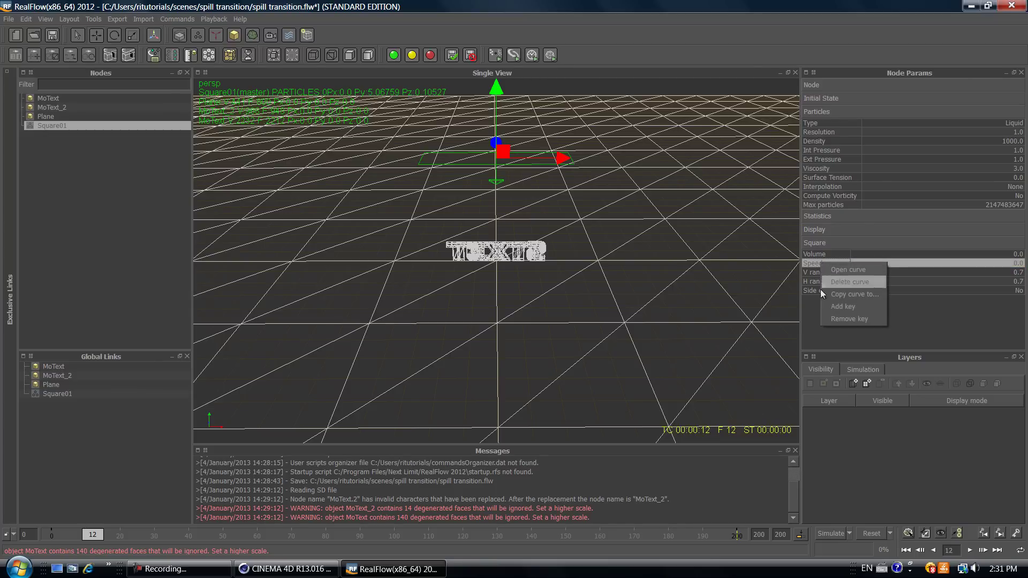
{"action": "left_click", "coordinate": [858, 304]}
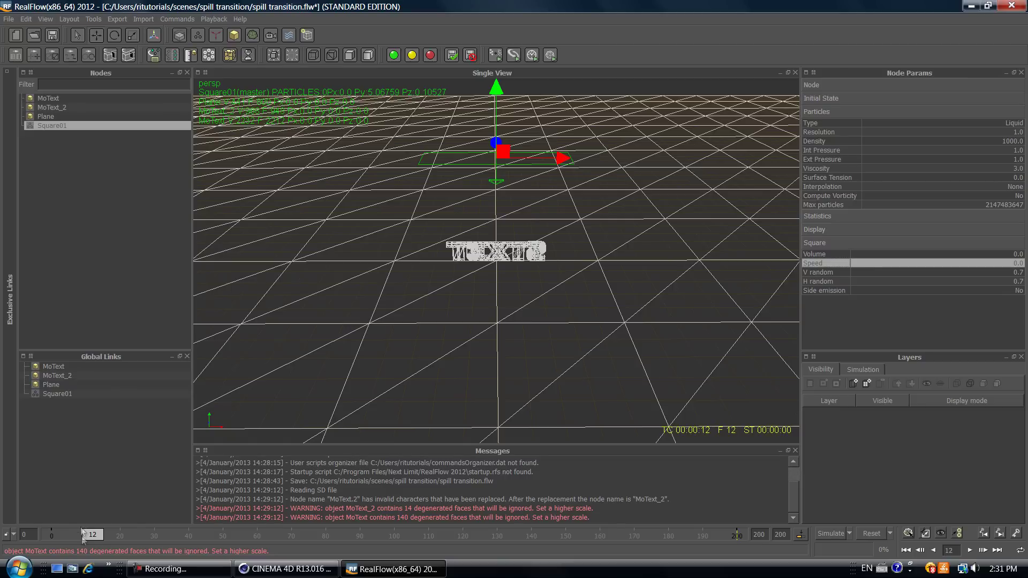
- Return to frame 0 and simulate the particle fluid up to frame 20
{"action": "mouse_move", "coordinate": [94, 538]}
{"action": "left_mouse_down"}
{"action": "mouse_move", "coordinate": [47, 543]}
{"action": "mouse_move", "coordinate": [93, 538]}
{"action": "left_mouse_up"}
{"action": "left_click_drag", "start_coordinate": [96, 539], "coordinate": [45, 536]}
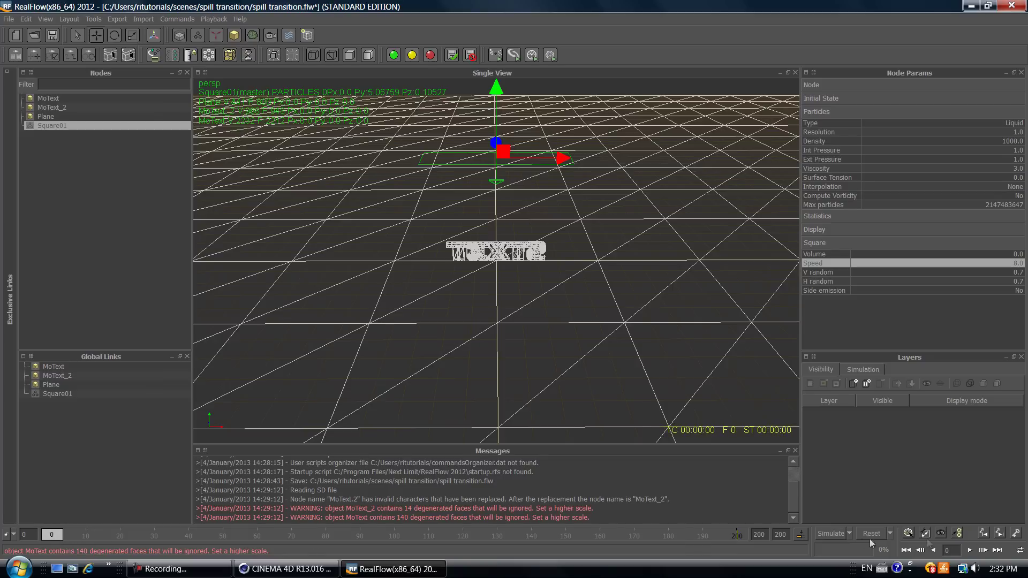
{"action": "left_click", "coordinate": [831, 533]}
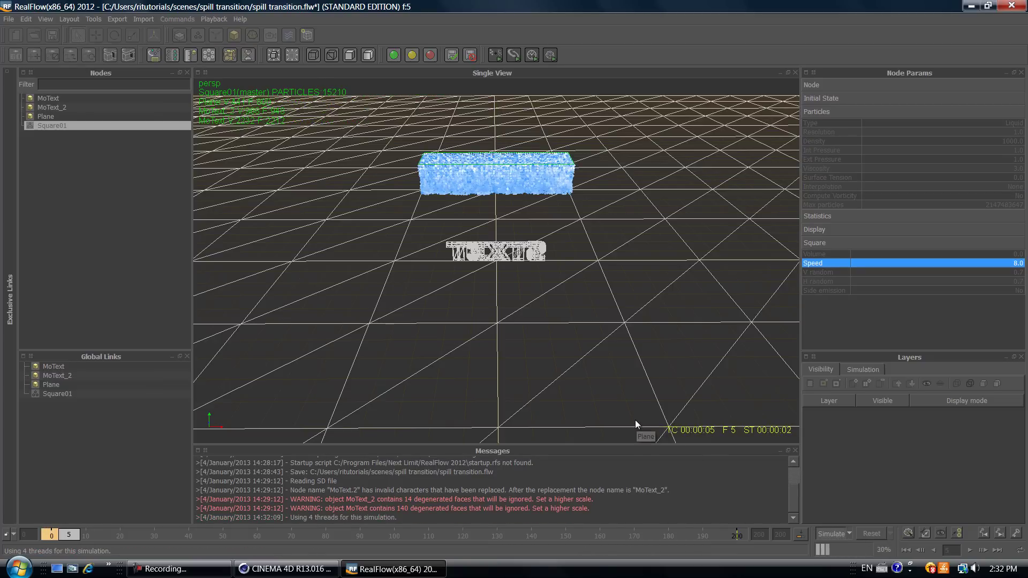
{"action": "scroll", "coordinate": [500, 187], "scroll_direction": "up", "scroll_amount": 2}
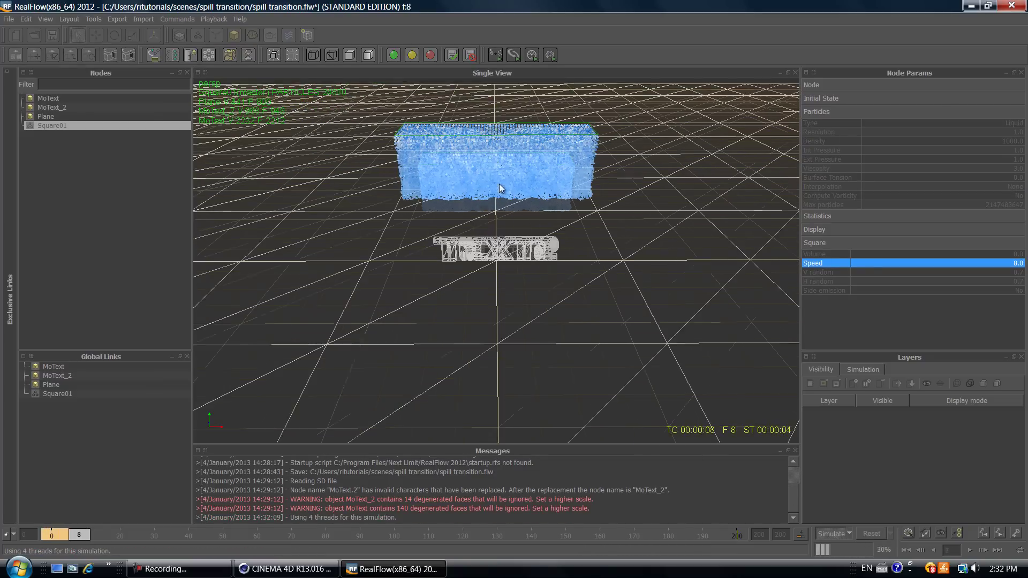
{"action": "scroll", "coordinate": [501, 187], "scroll_direction": "up", "scroll_amount": 3}
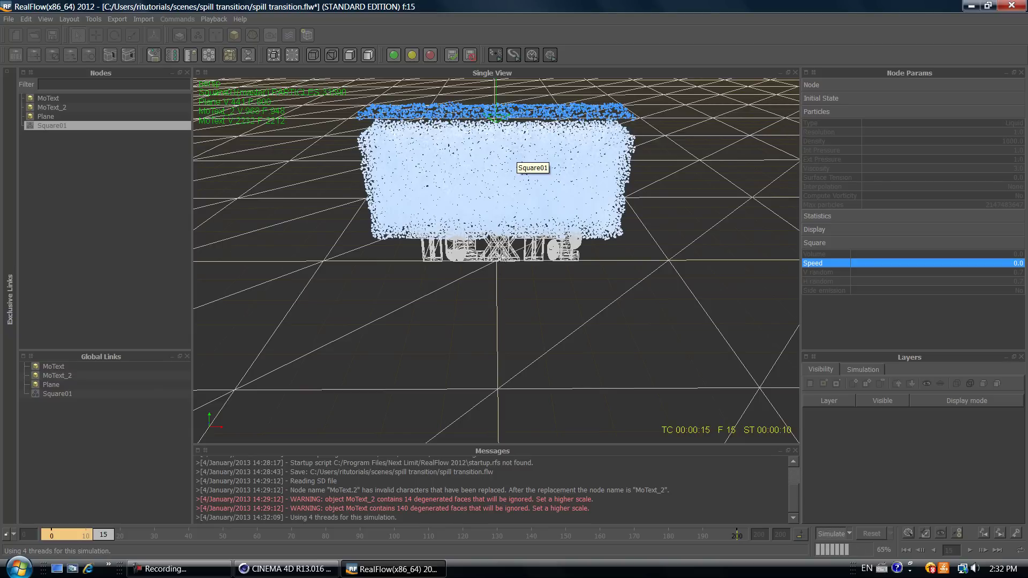
{"action": "left_click", "coordinate": [166, 569]}
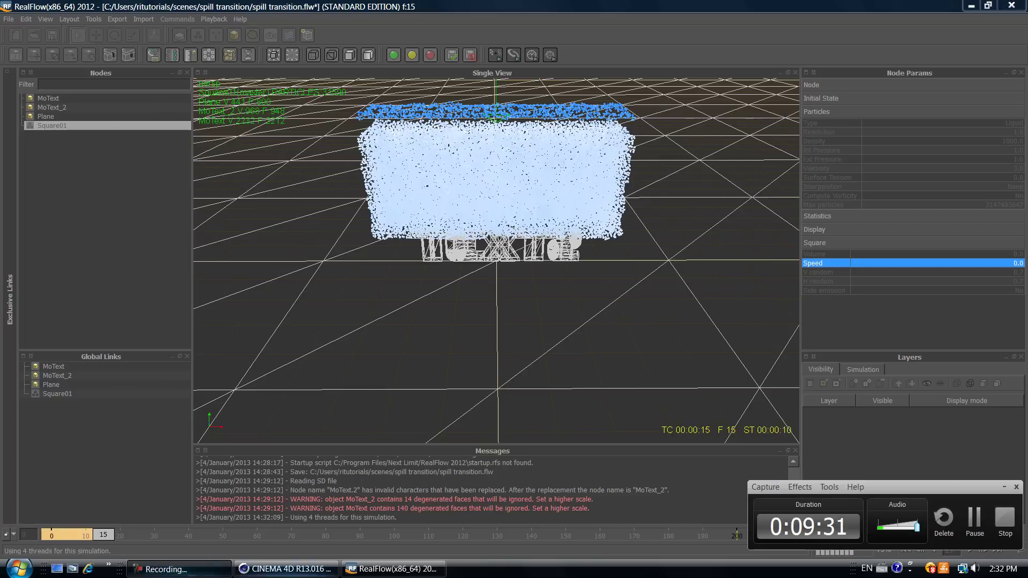
{"action": "left_click", "coordinate": [983, 518]}
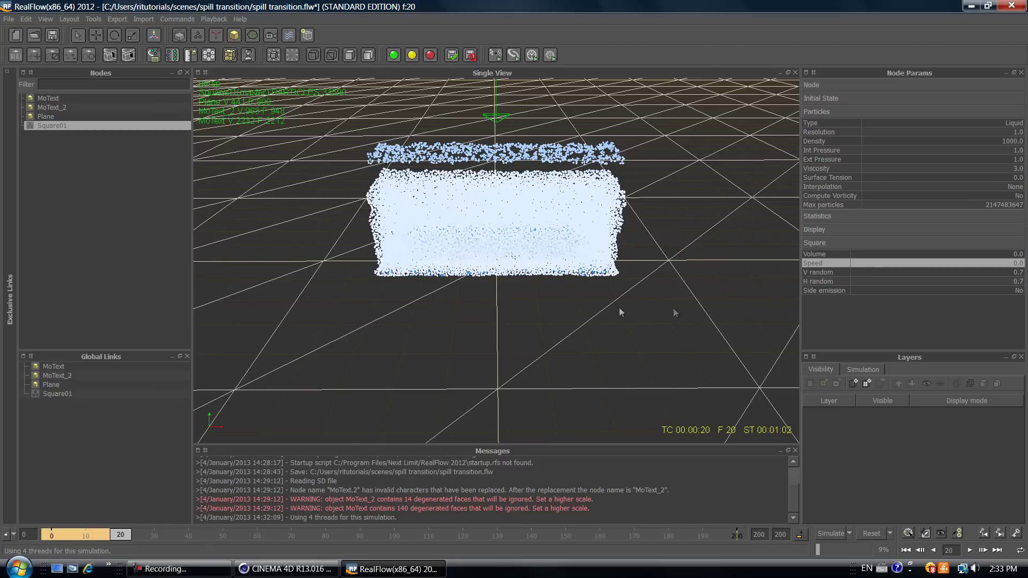
- Scrub the simulated frames to find where the fluid covers the text, stopping at frame 16, and check MoText and MoText_2
{"action": "left_click_drag", "start_coordinate": [513, 275], "coordinate": [509, 252], "text": "alt"}
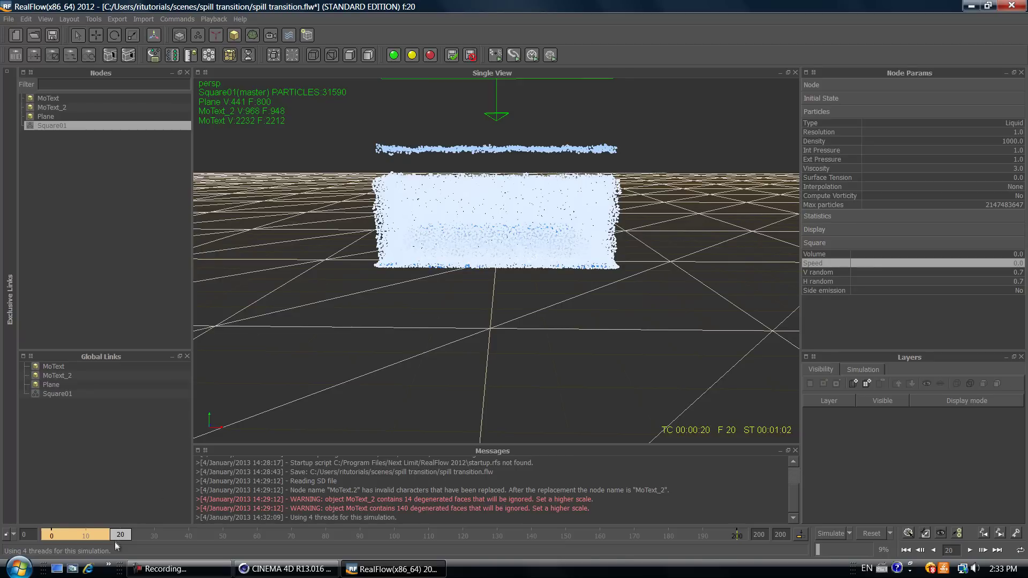
{"action": "left_click_drag", "start_coordinate": [119, 538], "coordinate": [104, 542]}
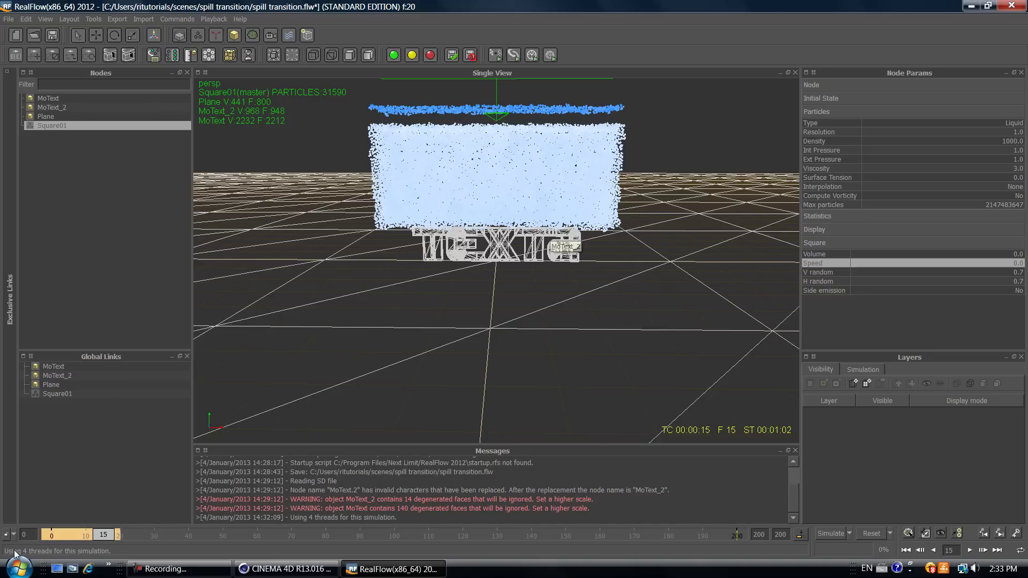
{"action": "left_click_drag", "start_coordinate": [105, 532], "coordinate": [121, 545]}
{"action": "mouse_move", "coordinate": [105, 535]}
{"action": "left_mouse_down"}
{"action": "mouse_move", "coordinate": [117, 542]}
{"action": "mouse_move", "coordinate": [95, 552]}
{"action": "mouse_move", "coordinate": [118, 558]}
{"action": "left_mouse_up"}
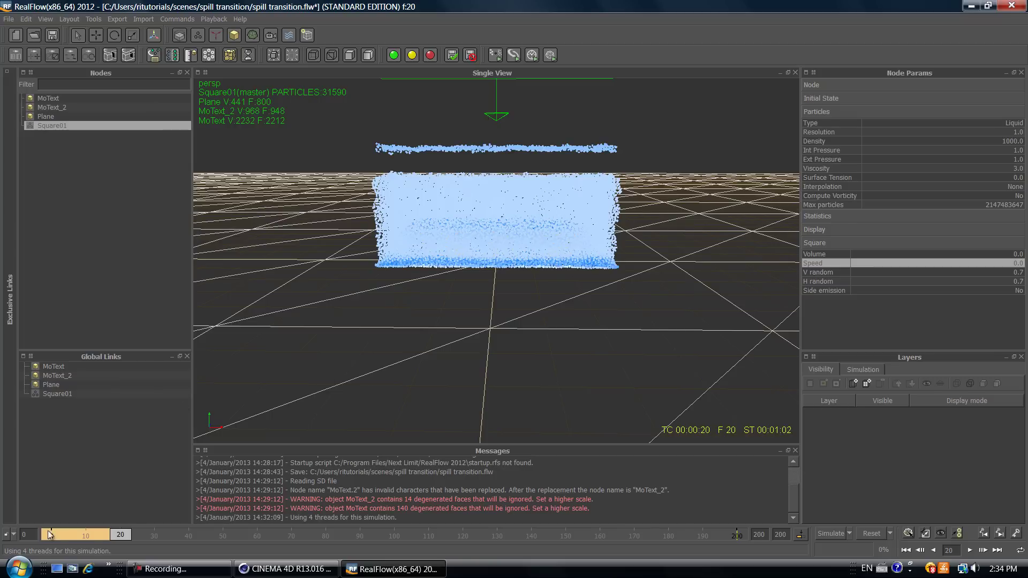
{"action": "mouse_move", "coordinate": [118, 535]}
{"action": "left_mouse_down"}
{"action": "mouse_move", "coordinate": [57, 533]}
{"action": "mouse_move", "coordinate": [125, 525]}
{"action": "mouse_move", "coordinate": [108, 535]}
{"action": "left_mouse_up"}
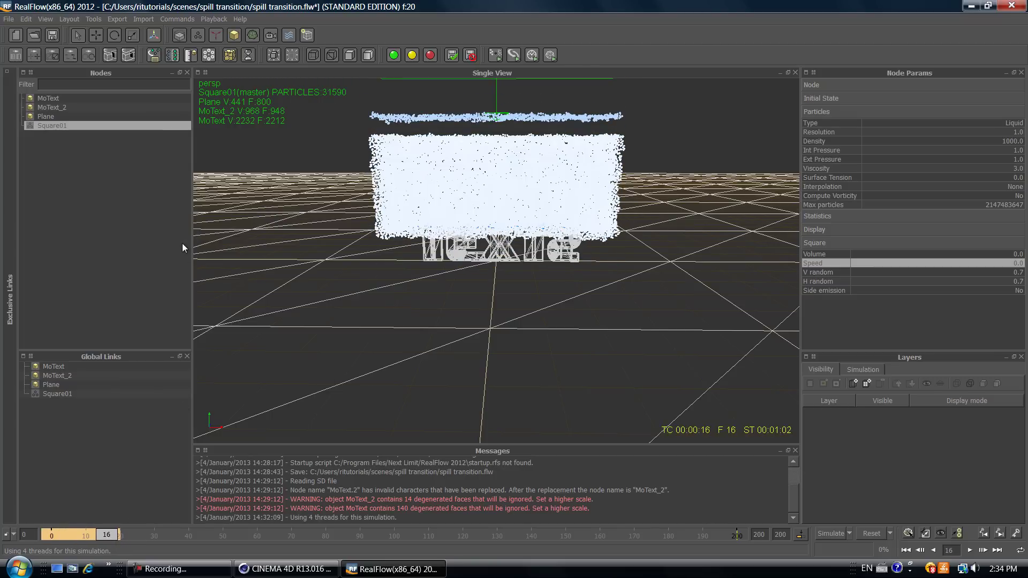
{"action": "left_click", "coordinate": [74, 97]}
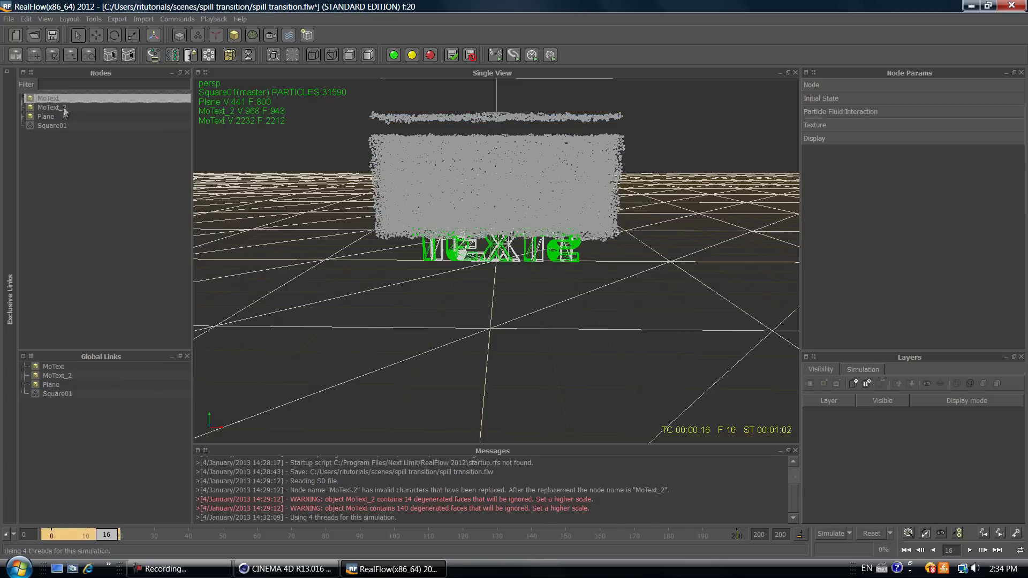
{"action": "left_click", "coordinate": [65, 107]}
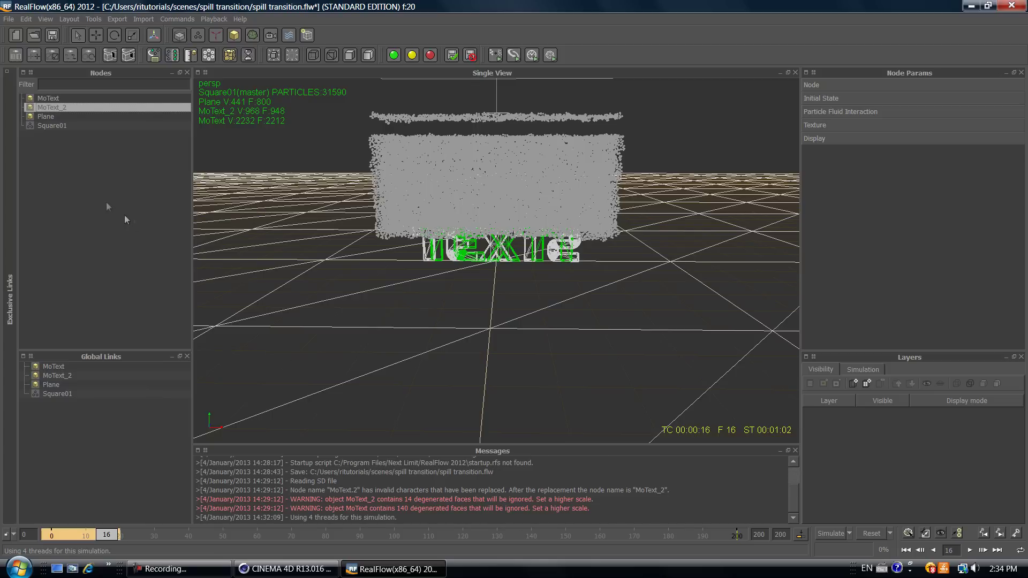
- Add a key at frame 19 for MoText_2's Simulation parameter with the value Active
{"action": "left_click", "coordinate": [831, 84]}
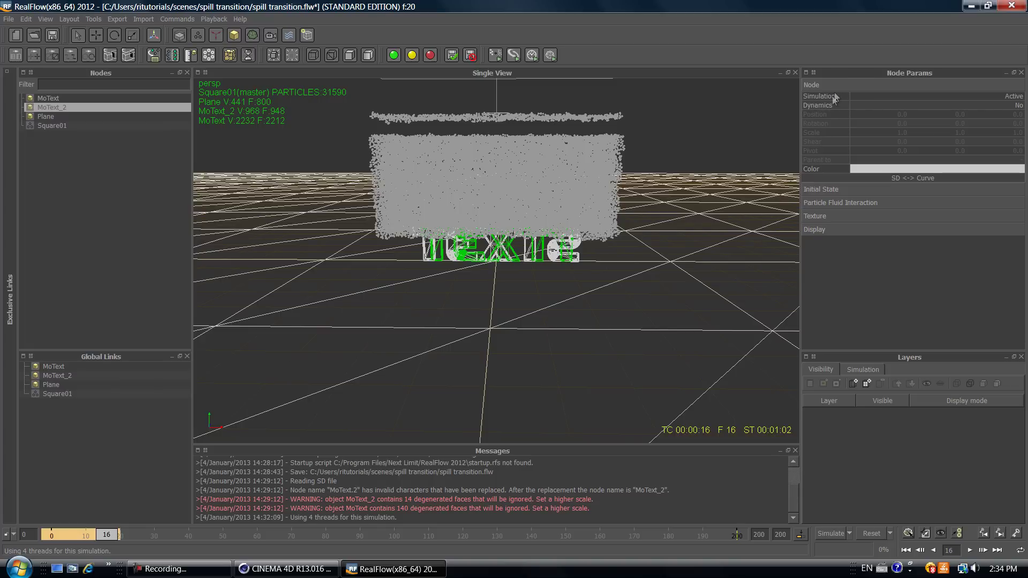
{"action": "left_click_drag", "start_coordinate": [109, 537], "coordinate": [117, 541]}
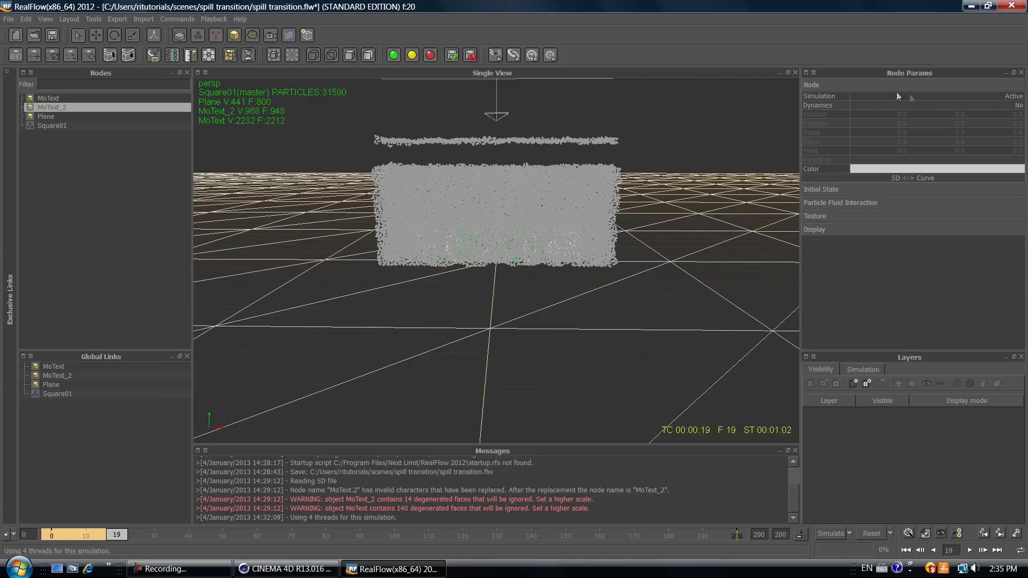
{"action": "left_click", "coordinate": [829, 96]}
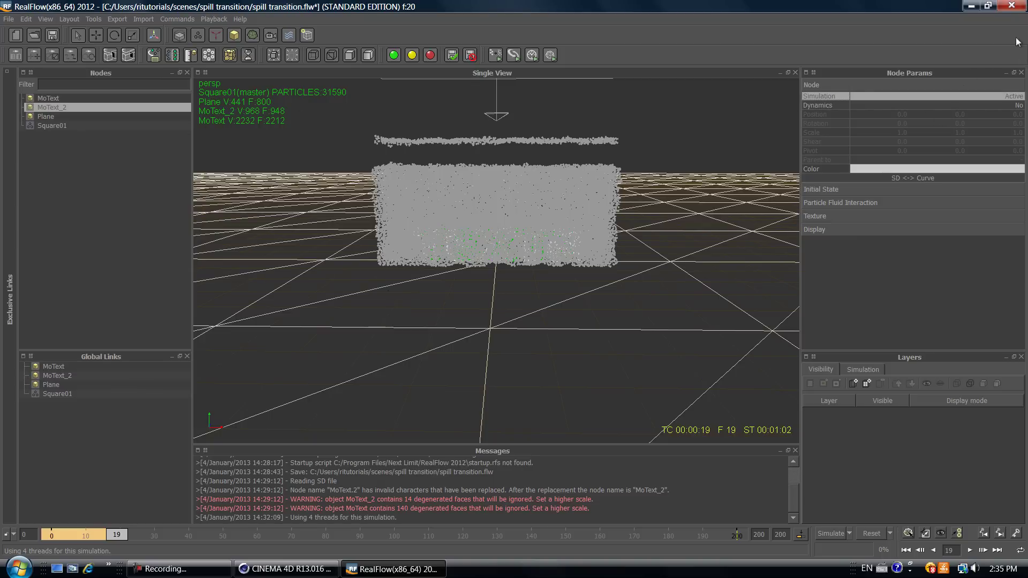
{"action": "right_click", "coordinate": [824, 95]}
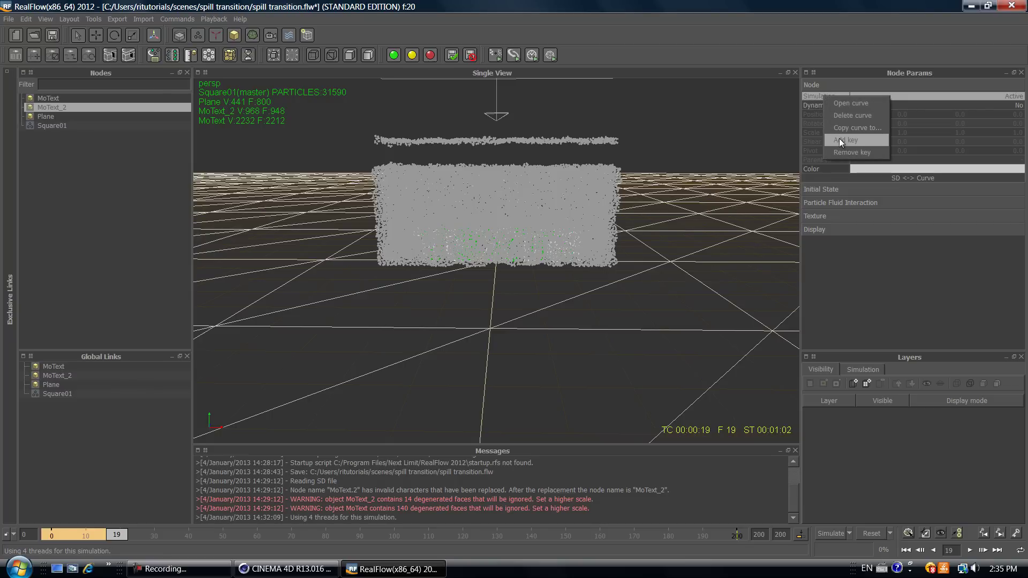
{"action": "left_click", "coordinate": [839, 140]}
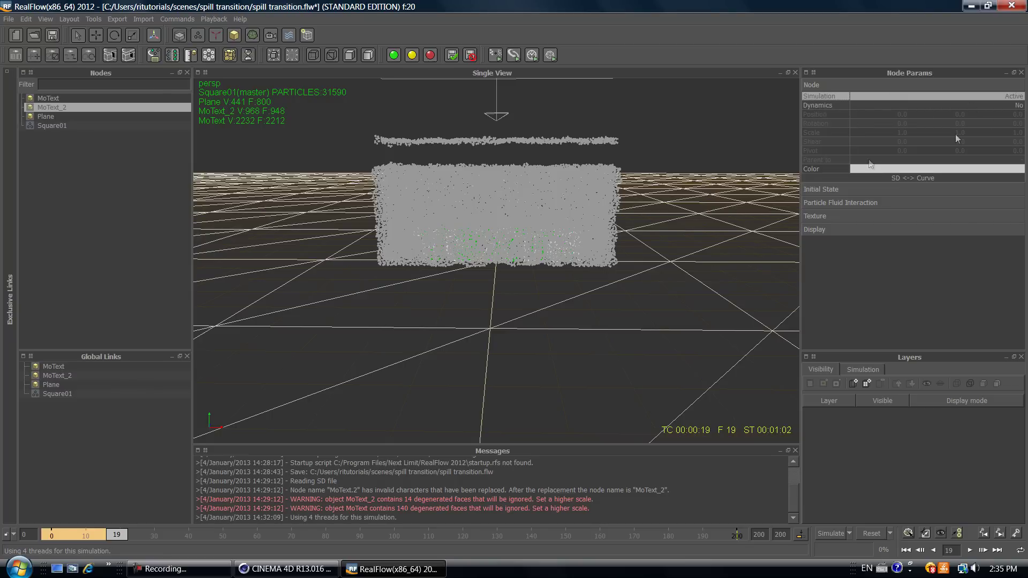
- Set MoText_2's Simulation to Inactive at frame 20 and add a key for it
{"action": "left_click", "coordinate": [122, 535]}
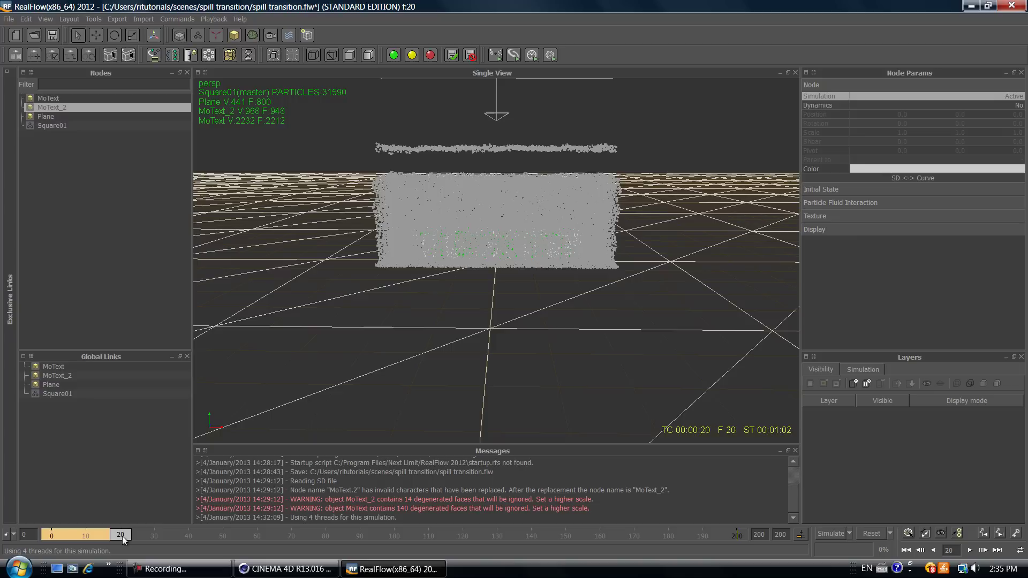
{"action": "left_click", "coordinate": [1022, 98]}
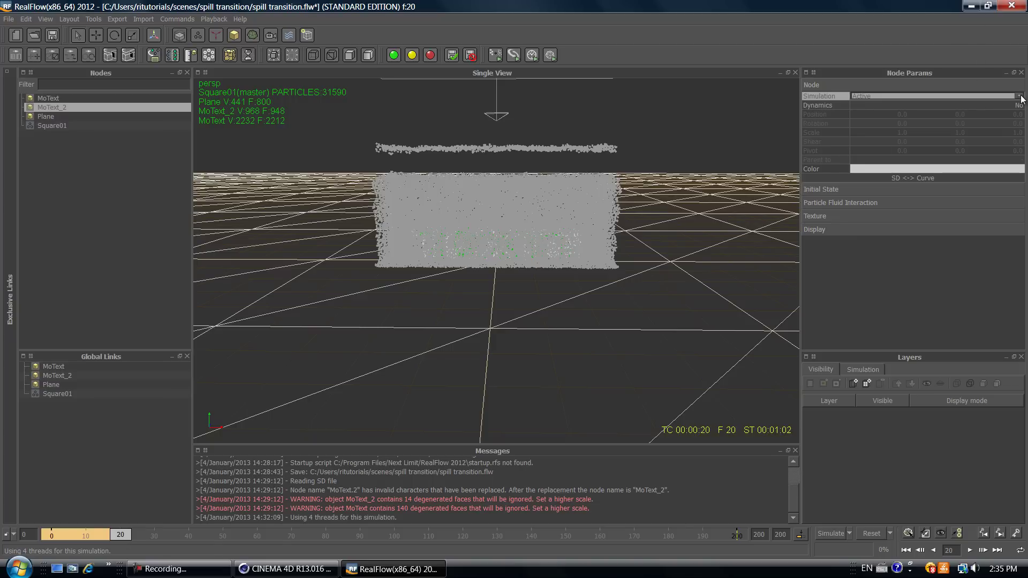
{"action": "left_click", "coordinate": [1023, 98]}
{"action": "left_click", "coordinate": [974, 104]}
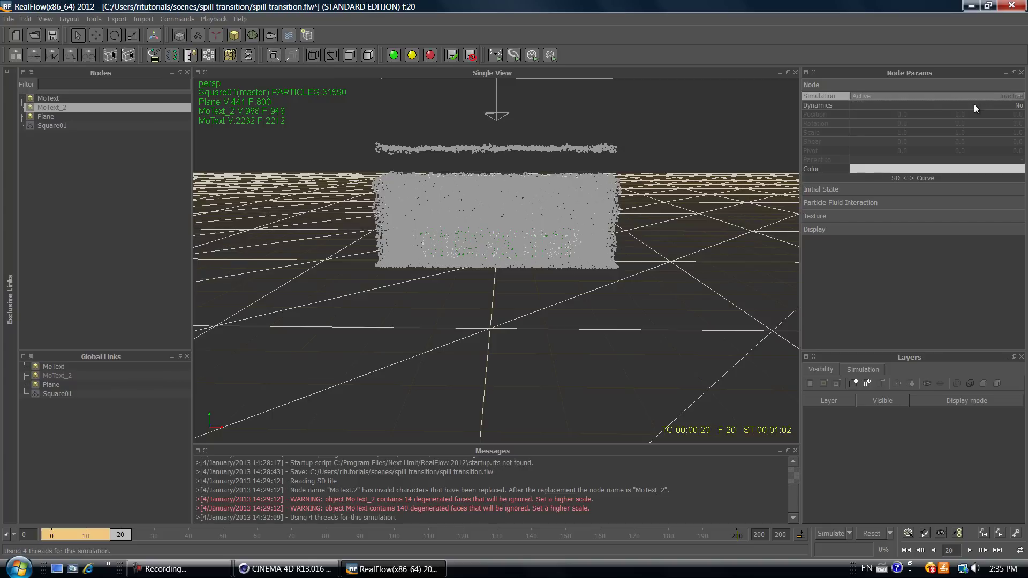
{"action": "right_click", "coordinate": [821, 94]}
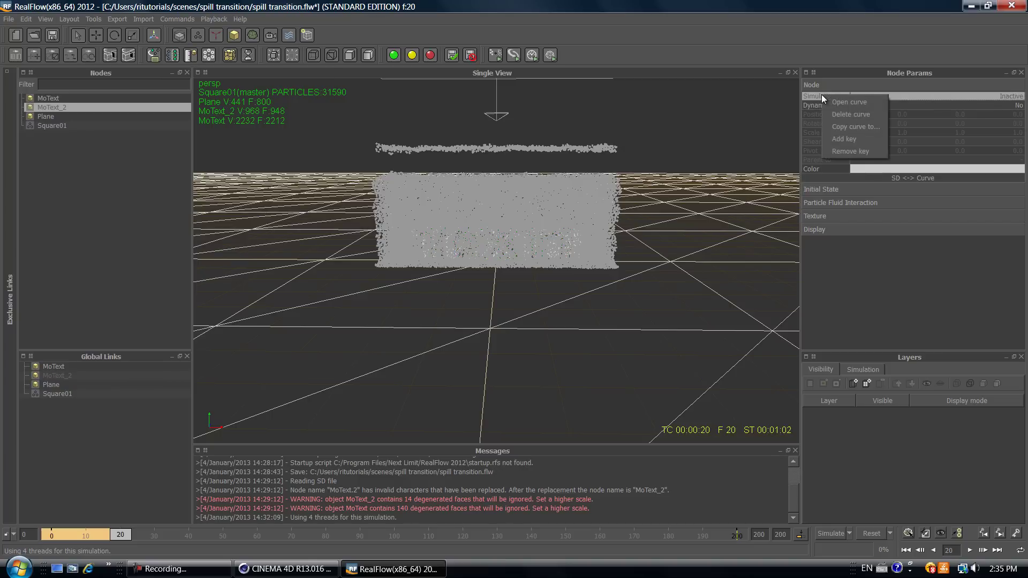
{"action": "left_click", "coordinate": [853, 139]}
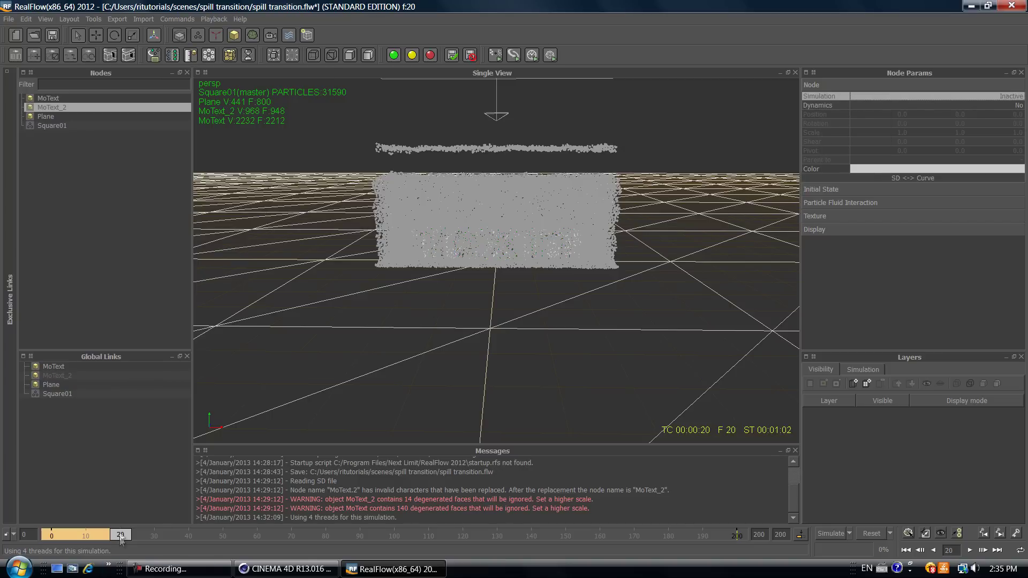
- Go back to frame 19, set MoText's Simulation to Inactive and add a key for it
{"action": "left_click_drag", "start_coordinate": [120, 534], "coordinate": [120, 566]}
{"action": "left_click_drag", "start_coordinate": [120, 535], "coordinate": [119, 534]}
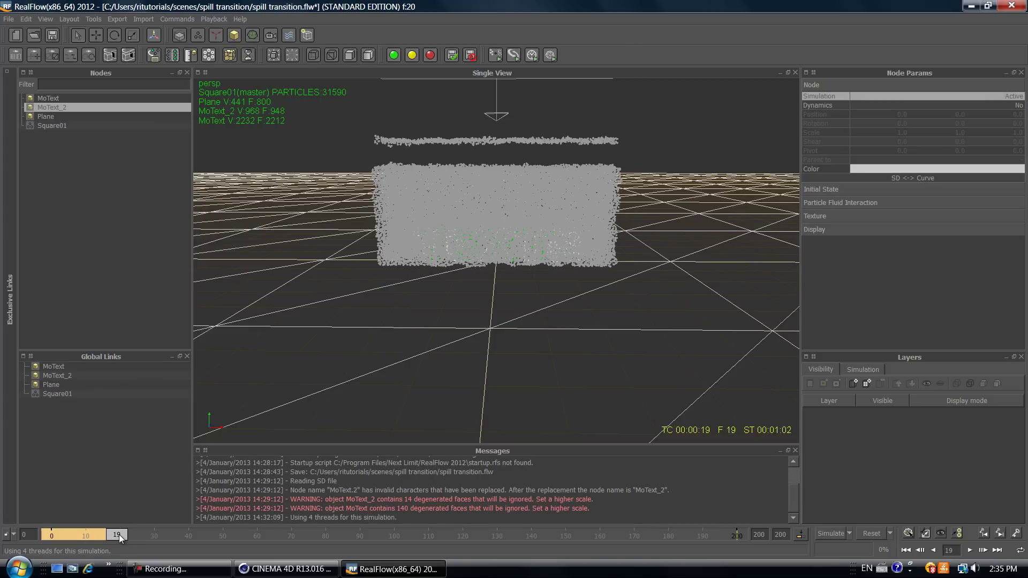
{"action": "left_click", "coordinate": [53, 98]}
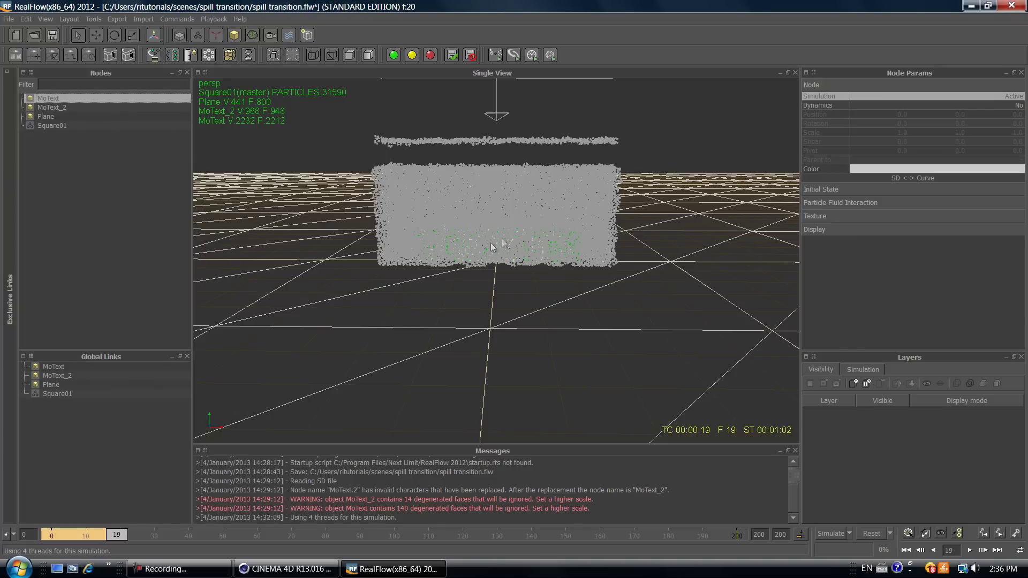
{"action": "left_click", "coordinate": [1020, 96]}
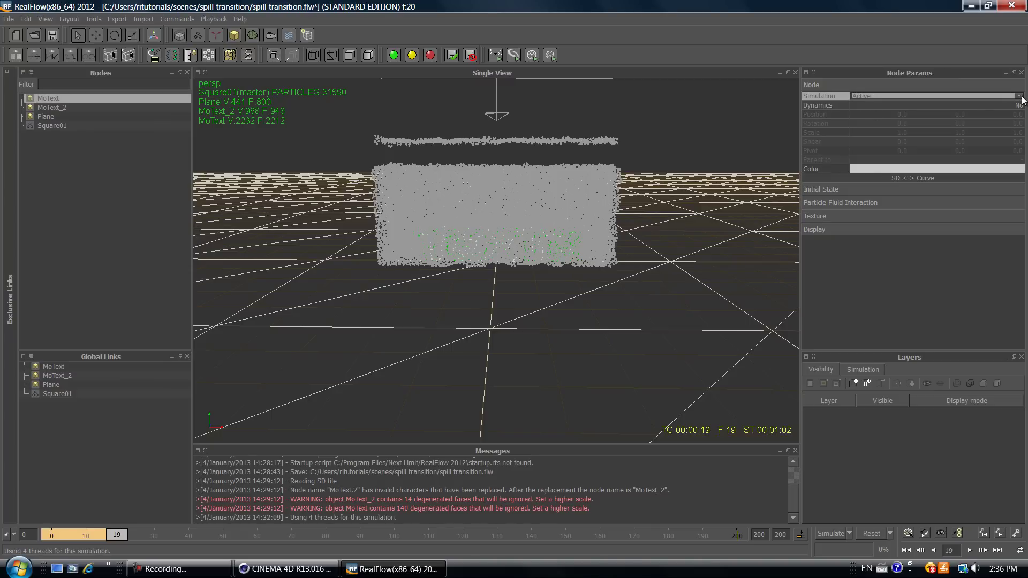
{"action": "left_click", "coordinate": [1019, 96]}
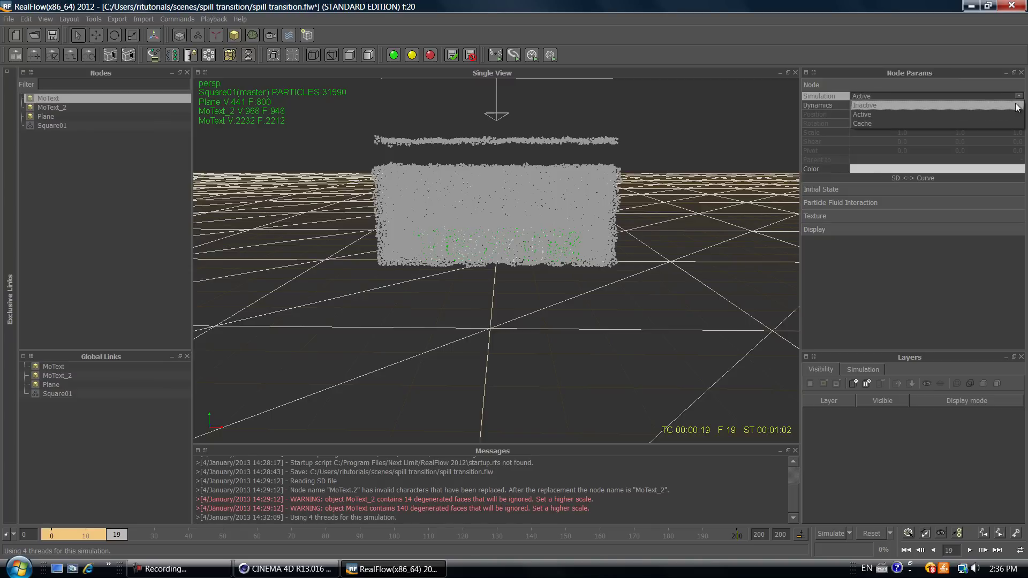
{"action": "left_click", "coordinate": [1017, 105]}
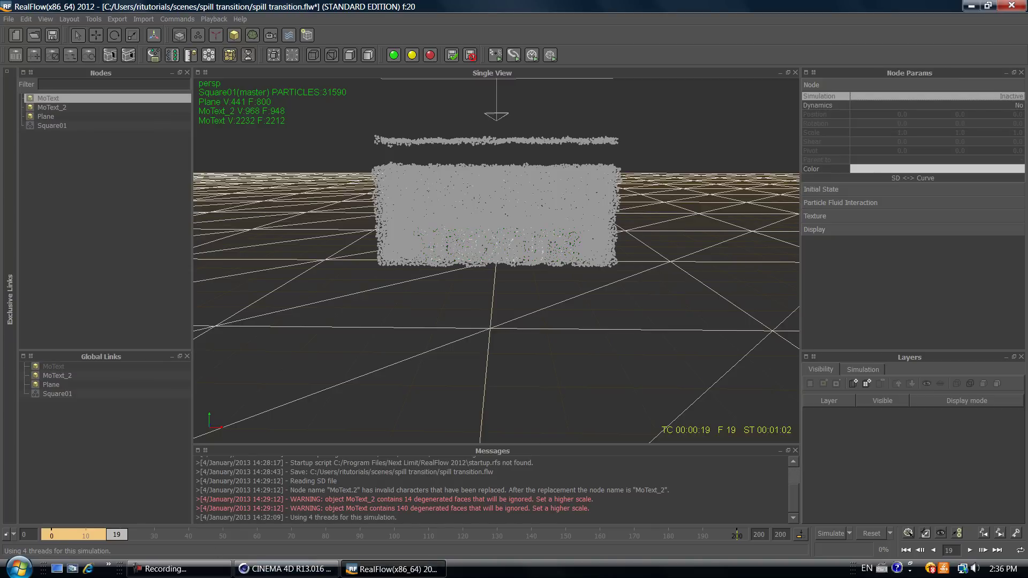
{"action": "right_click", "coordinate": [824, 95]}
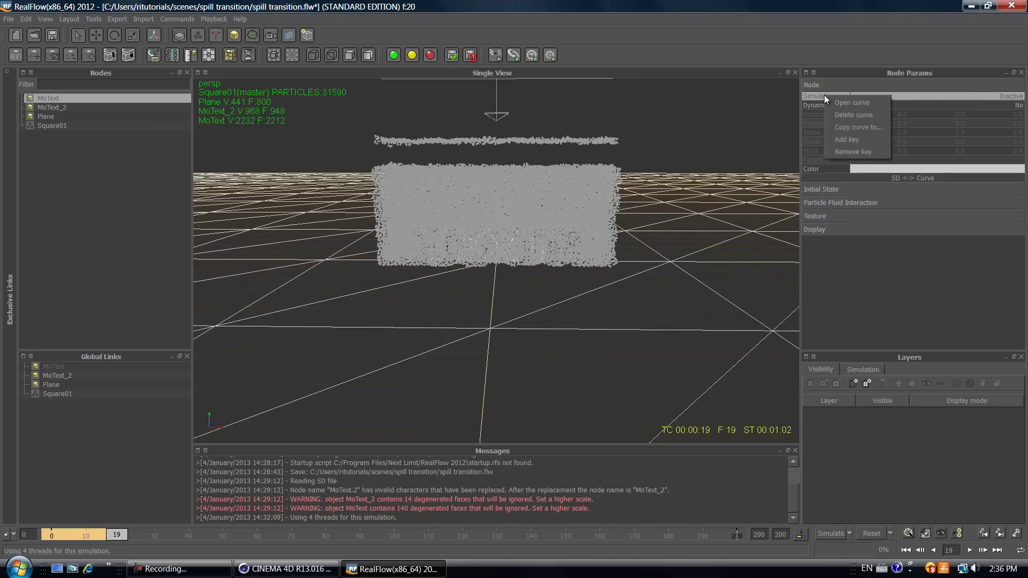
{"action": "left_click", "coordinate": [834, 137]}
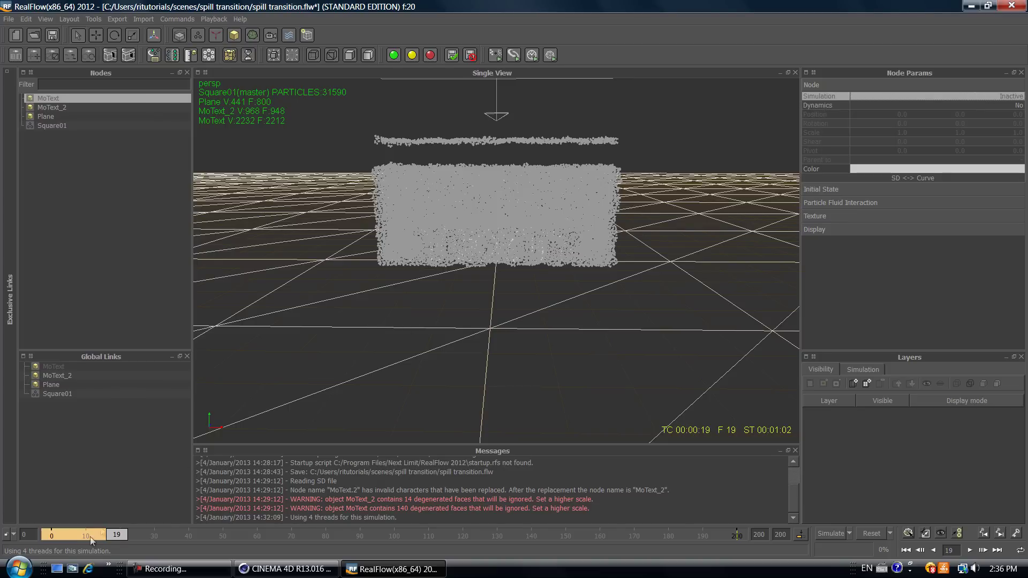
- Set MoText's Simulation to Active at frame 20 and add a key for it
{"action": "left_click_drag", "start_coordinate": [115, 537], "coordinate": [120, 537]}
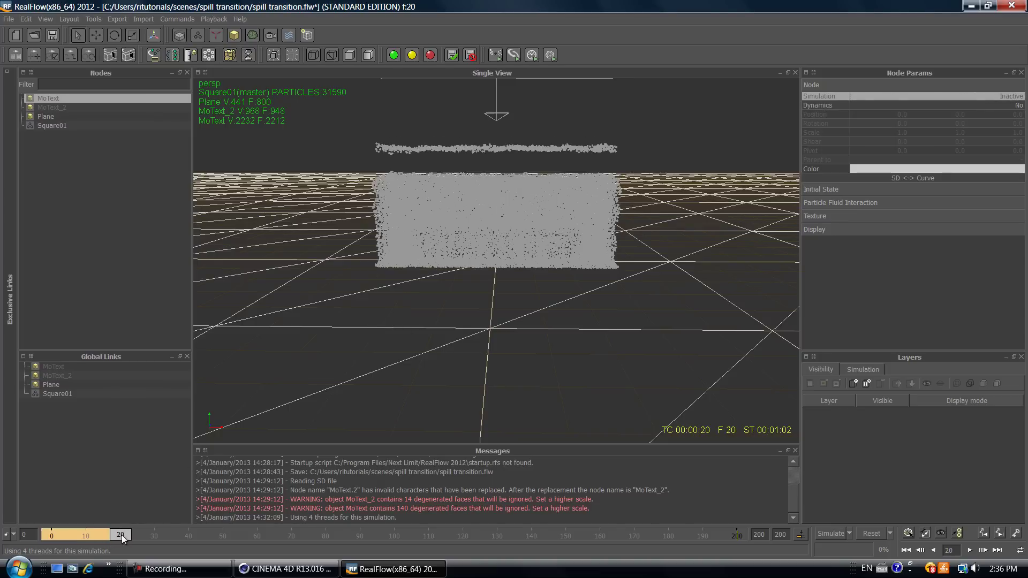
{"action": "left_click", "coordinate": [1021, 97]}
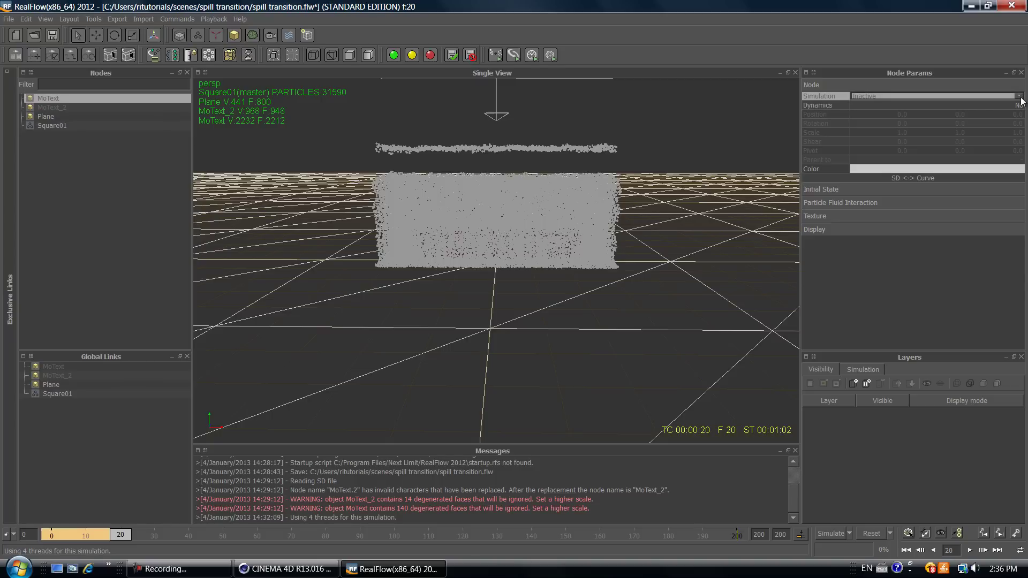
{"action": "left_click", "coordinate": [1020, 98]}
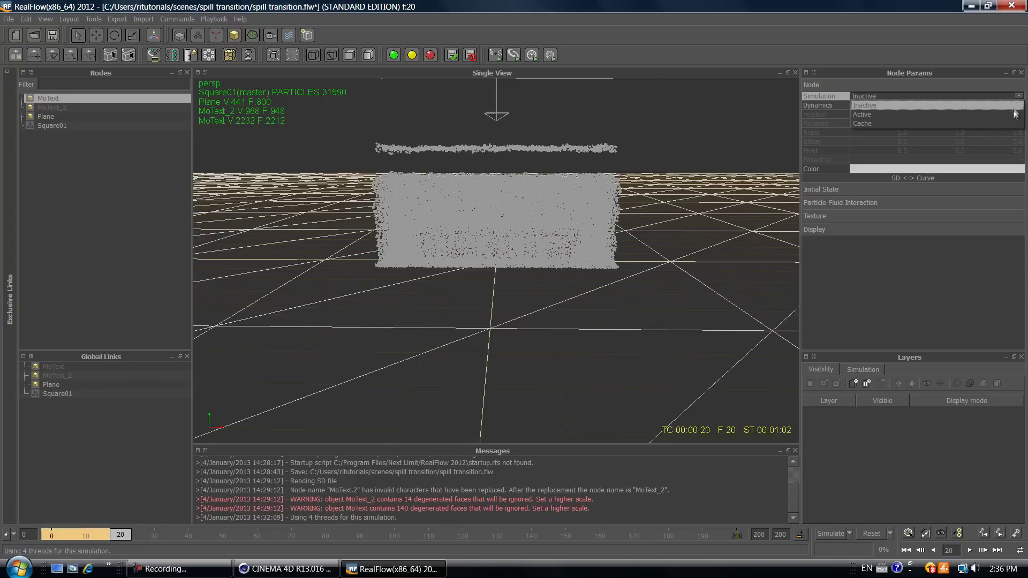
{"action": "left_click", "coordinate": [1013, 120]}
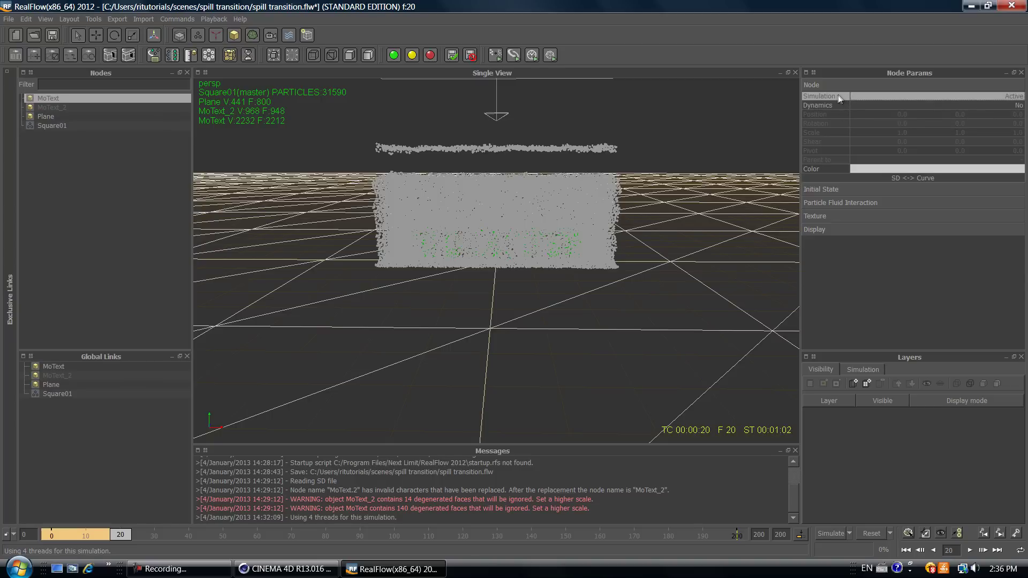
{"action": "right_click", "coordinate": [838, 96]}
{"action": "left_click", "coordinate": [868, 139]}
- Return to frame 0, reset all the simulated data and save the scene
{"action": "left_click_drag", "start_coordinate": [117, 542], "coordinate": [27, 539]}
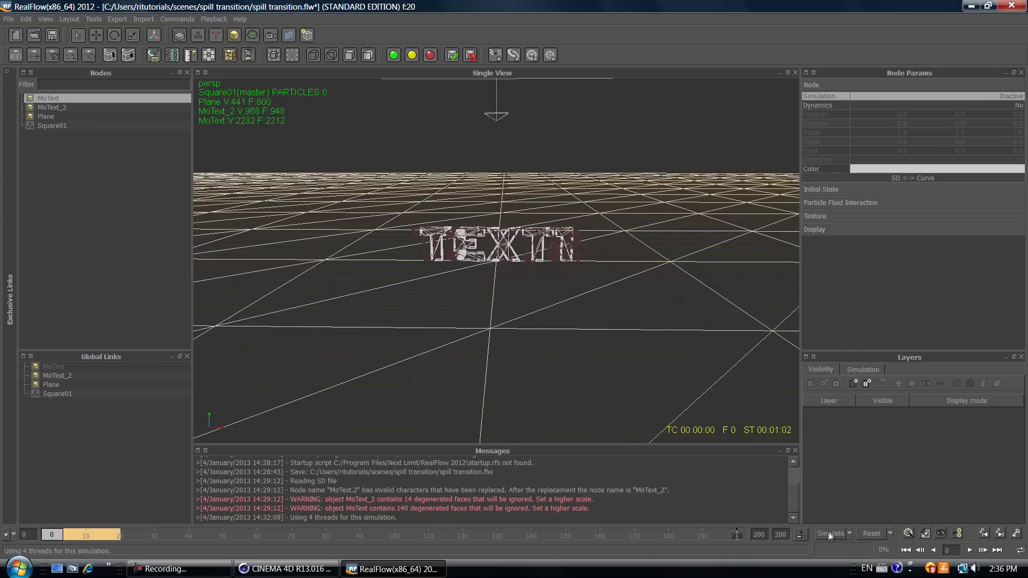
{"action": "left_click", "coordinate": [872, 533]}
{"action": "left_click", "coordinate": [492, 290]}
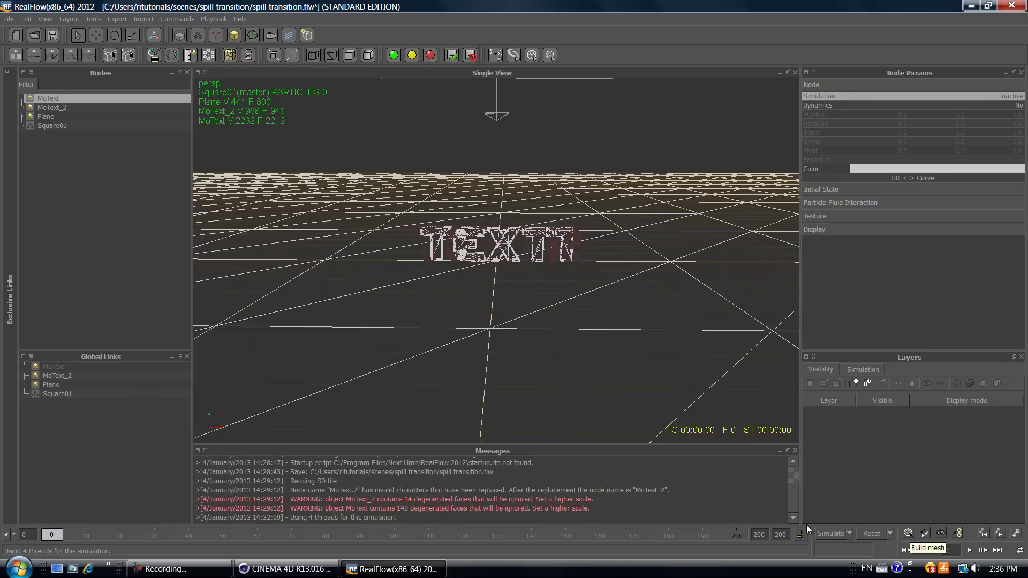
{"action": "left_click", "coordinate": [11, 20]}
{"action": "left_click", "coordinate": [56, 68]}
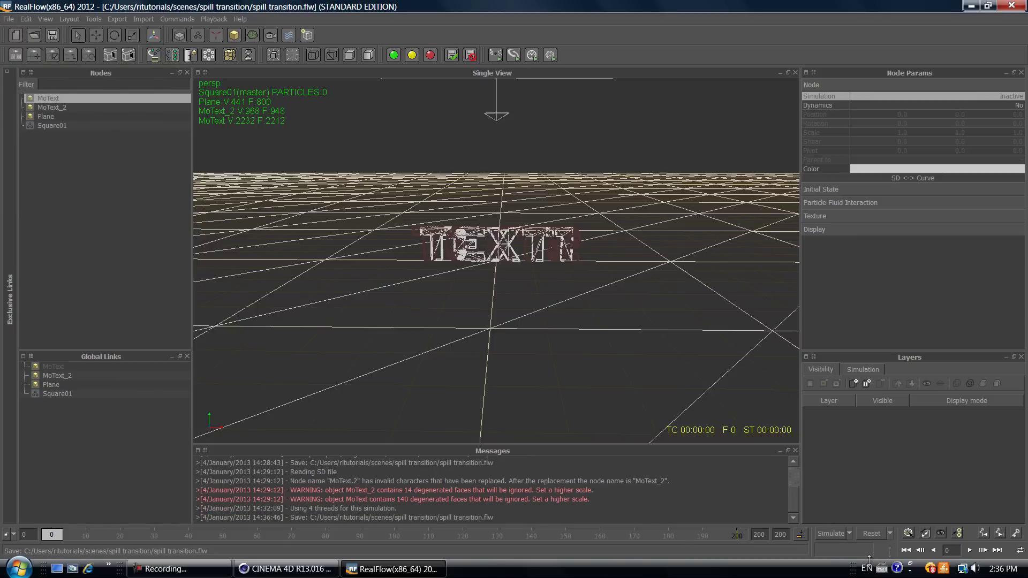
- Simulate the particle fluid with the keyed text objects up to frame 72
{"action": "left_click", "coordinate": [831, 534]}
{"action": "left_click", "coordinate": [213, 572]}
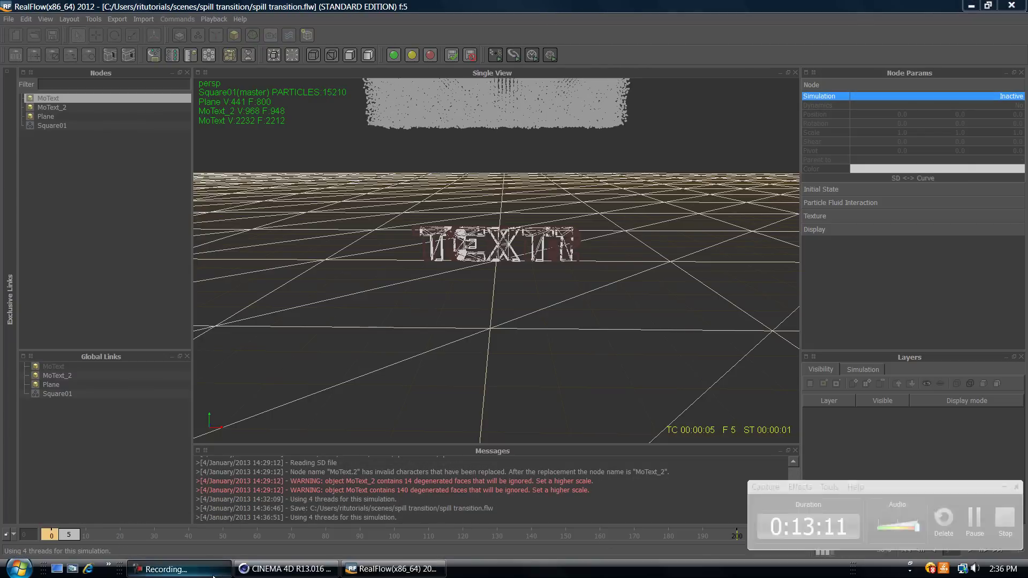
{"action": "left_click", "coordinate": [975, 518]}
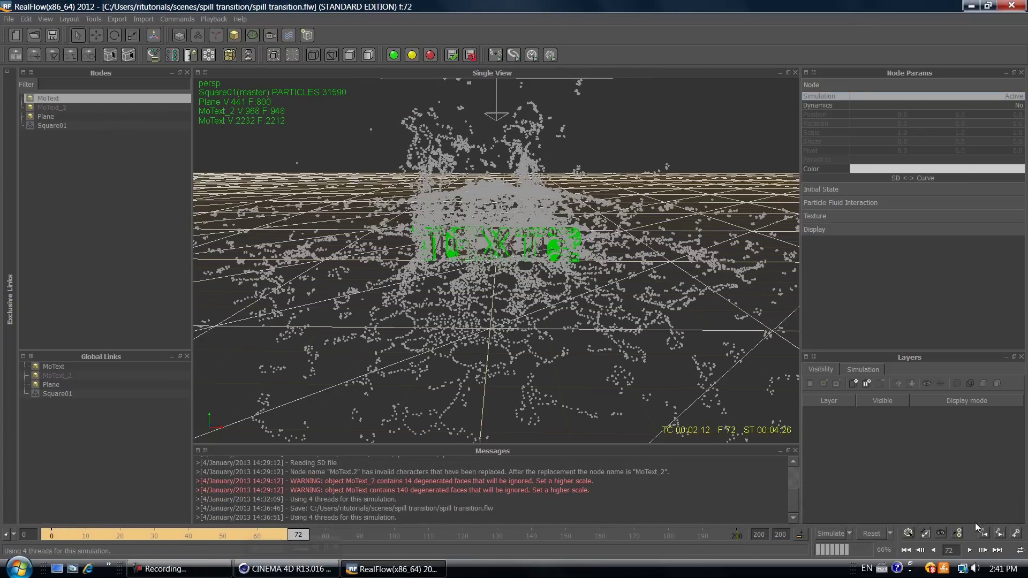
- Scrub the simulated frames back from frame 72 to frame 0 to review the splash and text swap
{"action": "mouse_move", "coordinate": [302, 541]}
{"action": "left_mouse_down"}
{"action": "mouse_move", "coordinate": [57, 533]}
{"action": "mouse_move", "coordinate": [160, 538]}
{"action": "mouse_move", "coordinate": [130, 543]}
{"action": "left_mouse_up"}
{"action": "left_click_drag", "start_coordinate": [80, 539], "coordinate": [15, 545]}
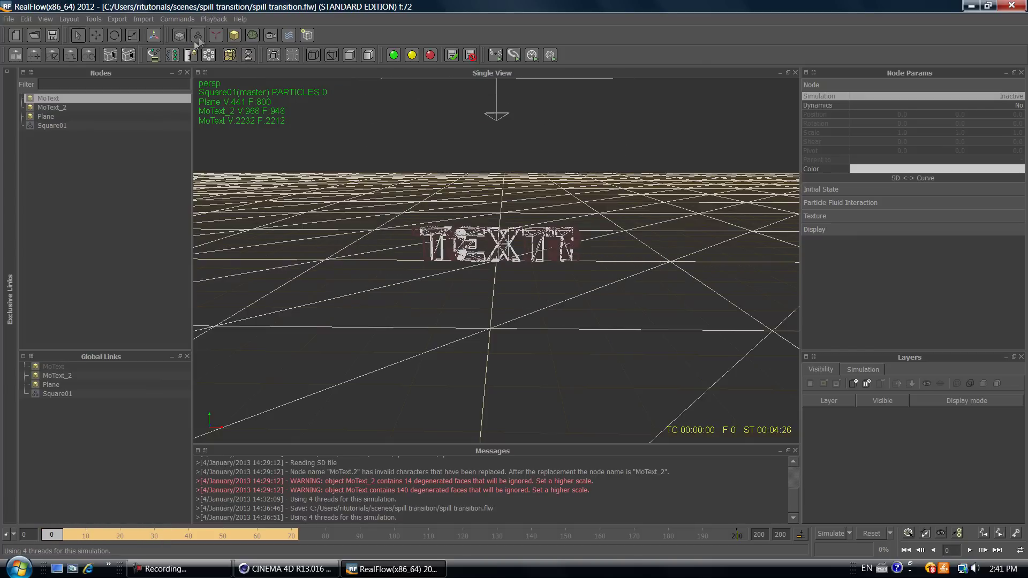
{"action": "left_click_drag", "start_coordinate": [51, 535], "coordinate": [26, 538]}
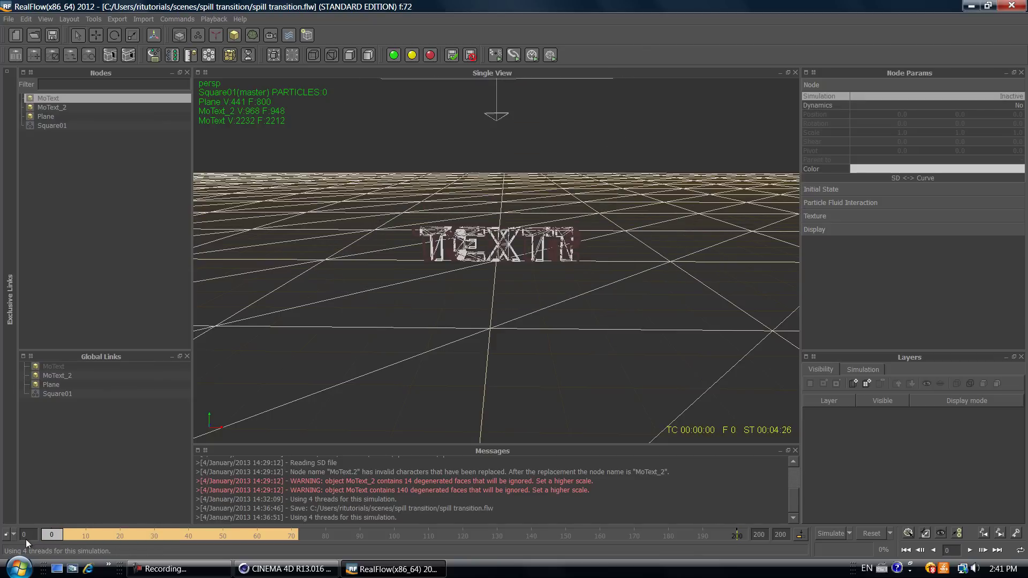
- Scrub to frame 41 to check how the fluid spreads and add a Gravity daemon to the scene
{"action": "left_click", "coordinate": [216, 35]}
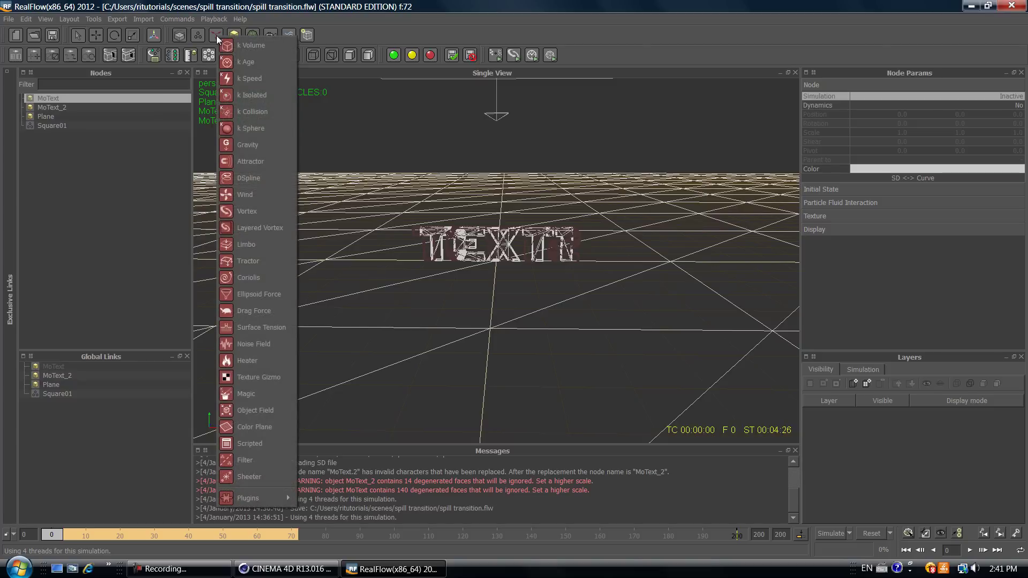
{"action": "left_click_drag", "start_coordinate": [51, 529], "coordinate": [192, 533]}
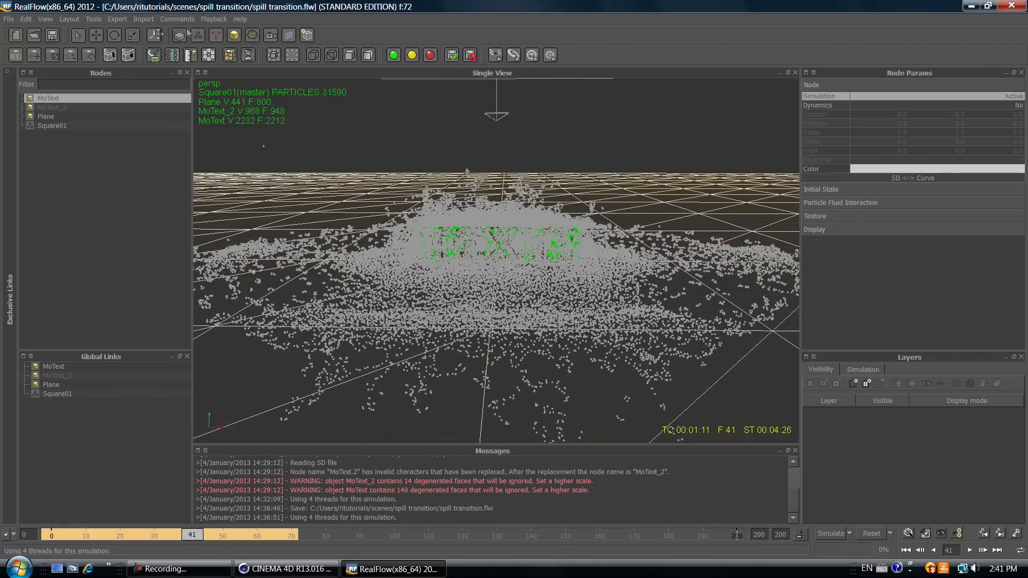
{"action": "left_click", "coordinate": [216, 36]}
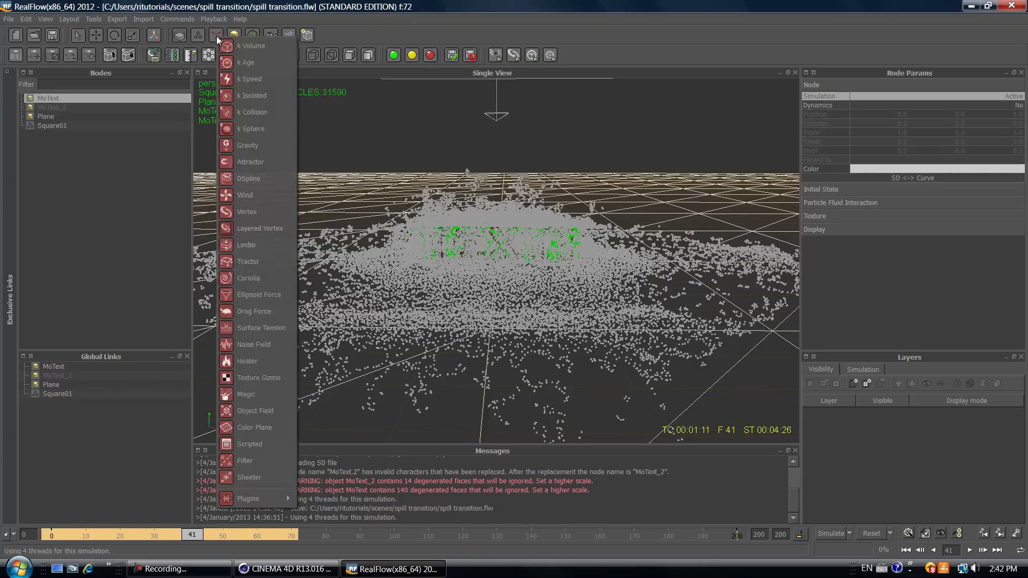
{"action": "left_click", "coordinate": [268, 145]}
- Return to frame 0 and reset all the simulated data with the Gravity daemon in the scene
{"action": "left_click_drag", "start_coordinate": [192, 535], "coordinate": [41, 539]}
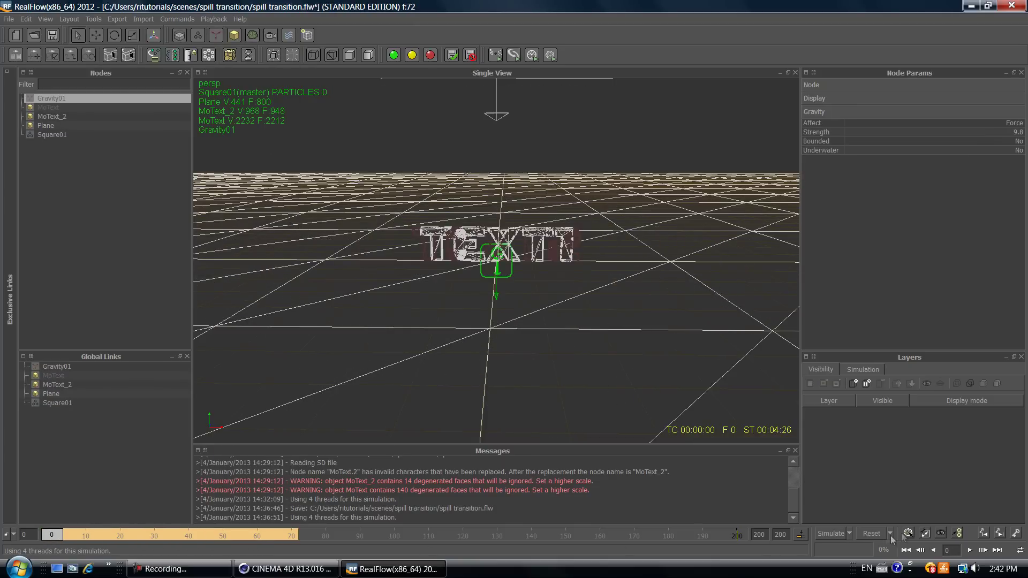
{"action": "left_click", "coordinate": [873, 534]}
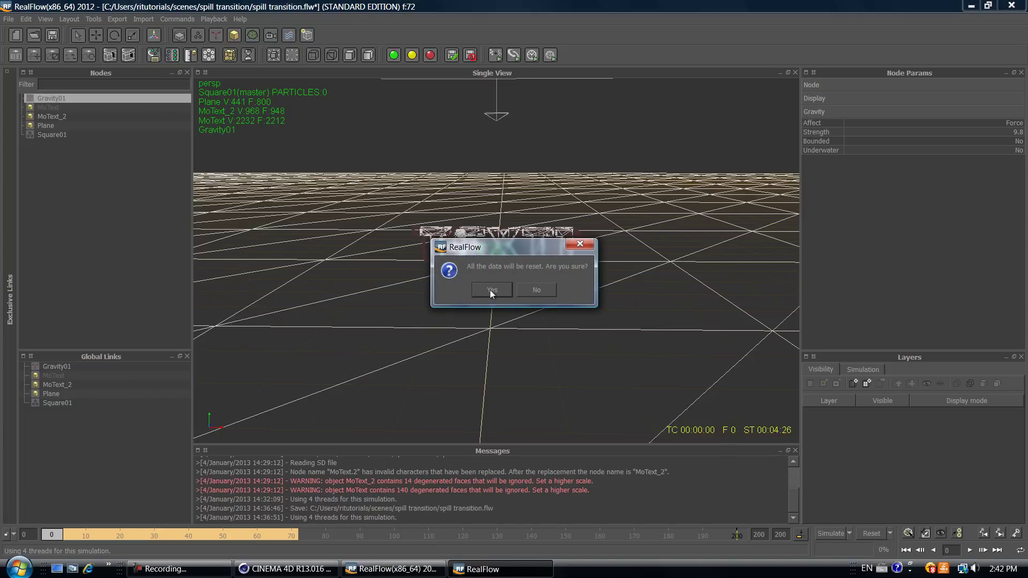
{"action": "left_click", "coordinate": [490, 290]}
- Run a test simulation with gravity, stop it at frame 13 and reset all the data
{"action": "left_click", "coordinate": [839, 533]}
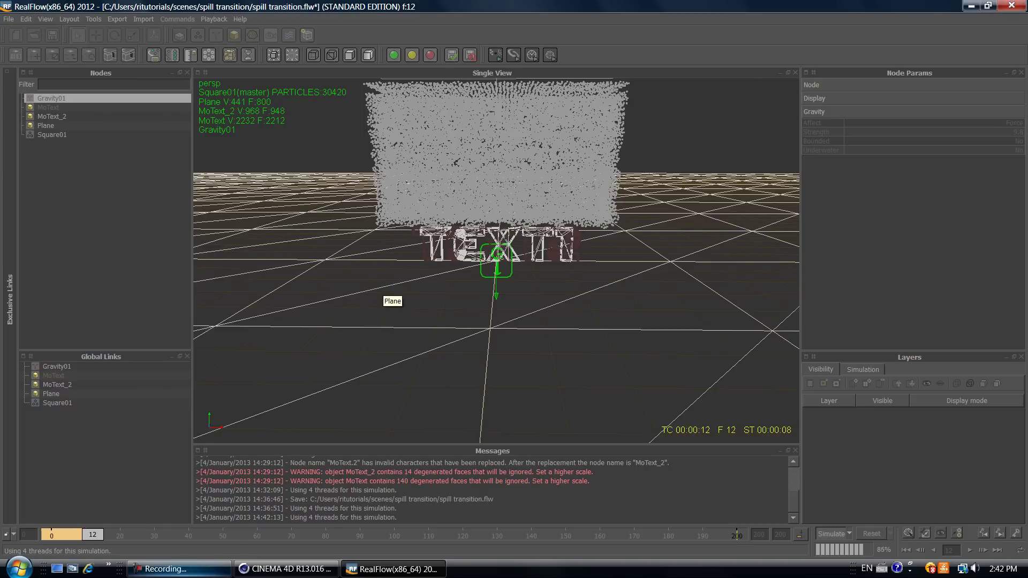
{"action": "mouse_move", "coordinate": [186, 572]}
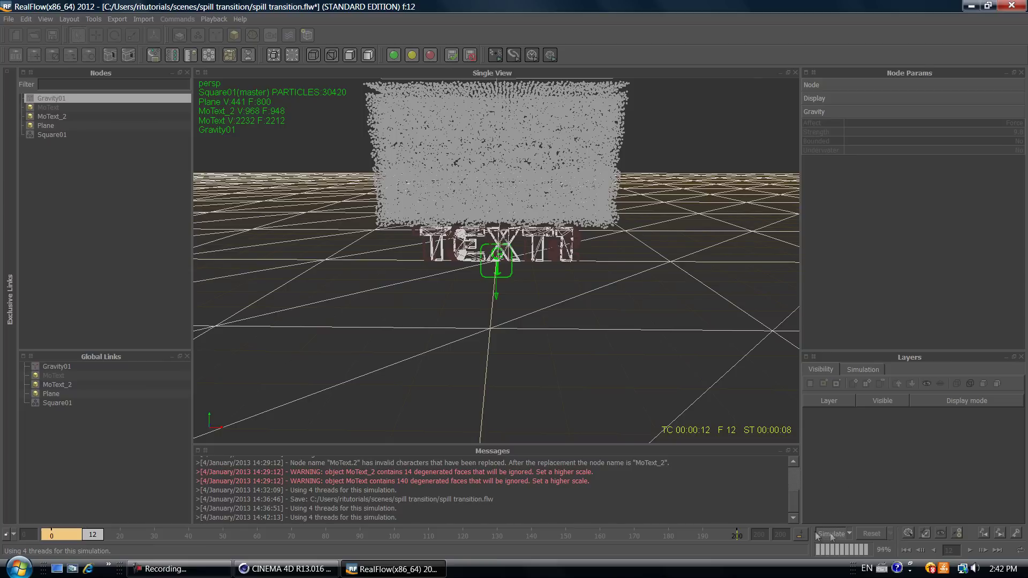
{"action": "left_click", "coordinate": [834, 534]}
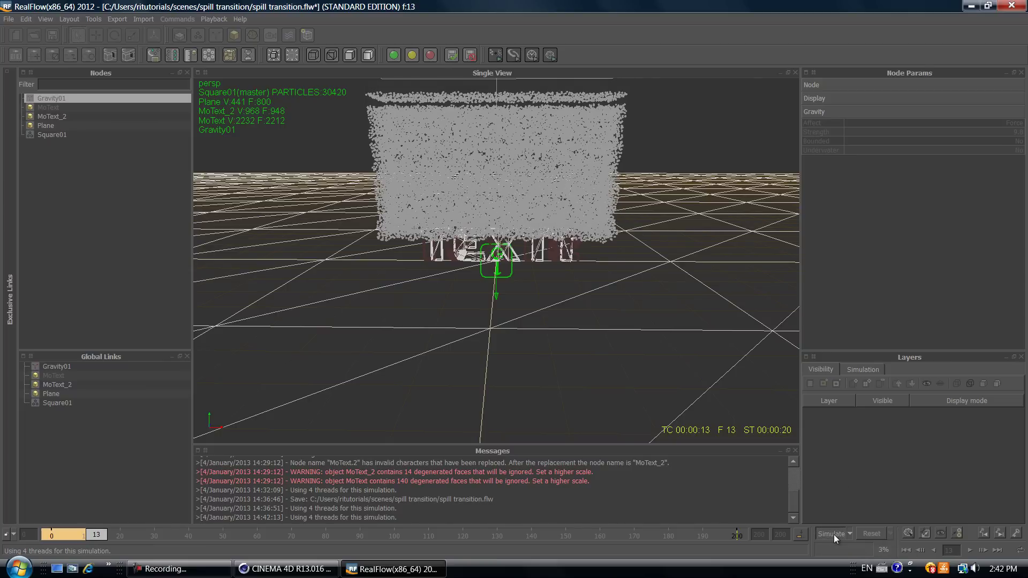
{"action": "left_click", "coordinate": [872, 533]}
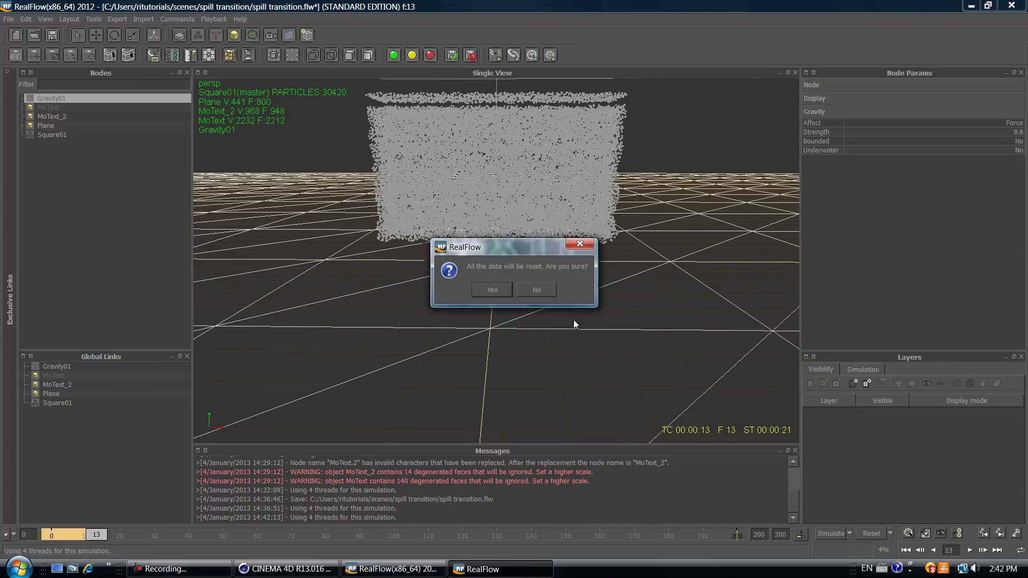
{"action": "left_click", "coordinate": [492, 290]}
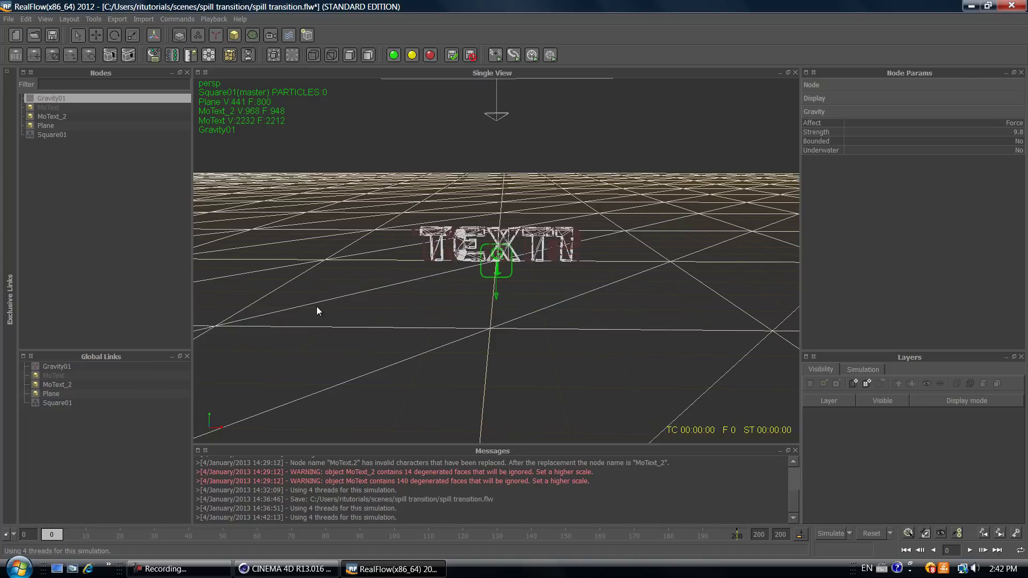
- Try a particle resolution of 3 on the Square01 emitter and set it back to 1
{"action": "left_click", "coordinate": [48, 135]}
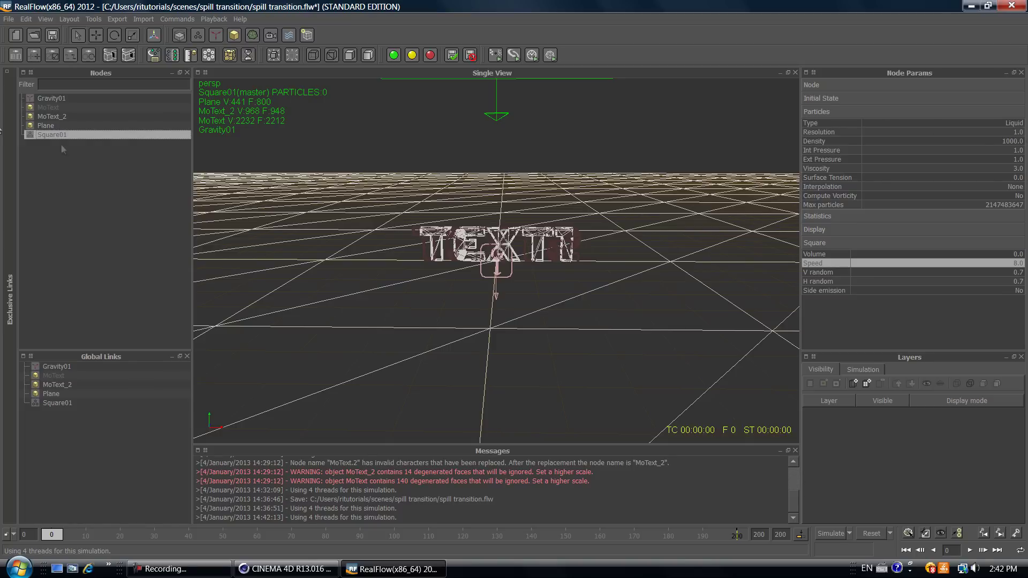
{"action": "double_click", "coordinate": [1017, 132]}
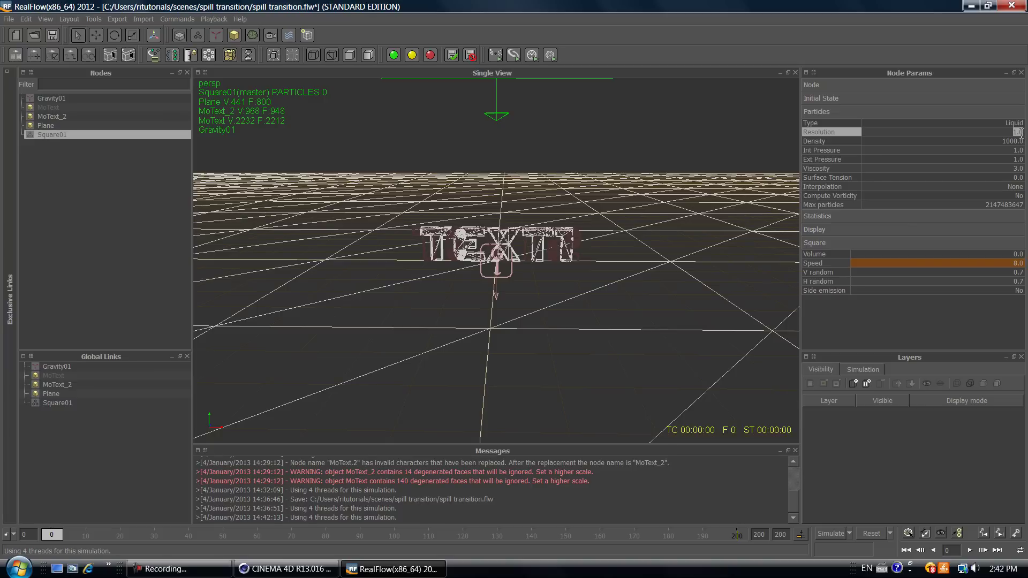
{"action": "type", "text": "3"}
{"action": "key", "text": "Return"}
{"action": "type", "text": "1"}
{"action": "key", "text": "Return"}
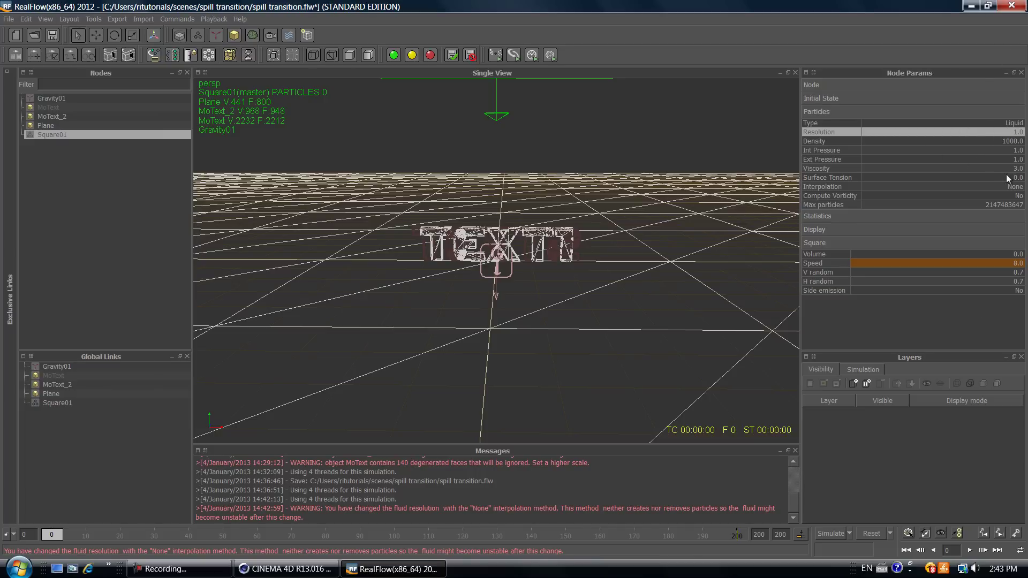
{"action": "left_click_drag", "start_coordinate": [1015, 170], "coordinate": [1021, 171]}
- Add a RenderKit particle mesh to the scene and check that the Square01 emitter is included in it
{"action": "left_click", "coordinate": [253, 35]}
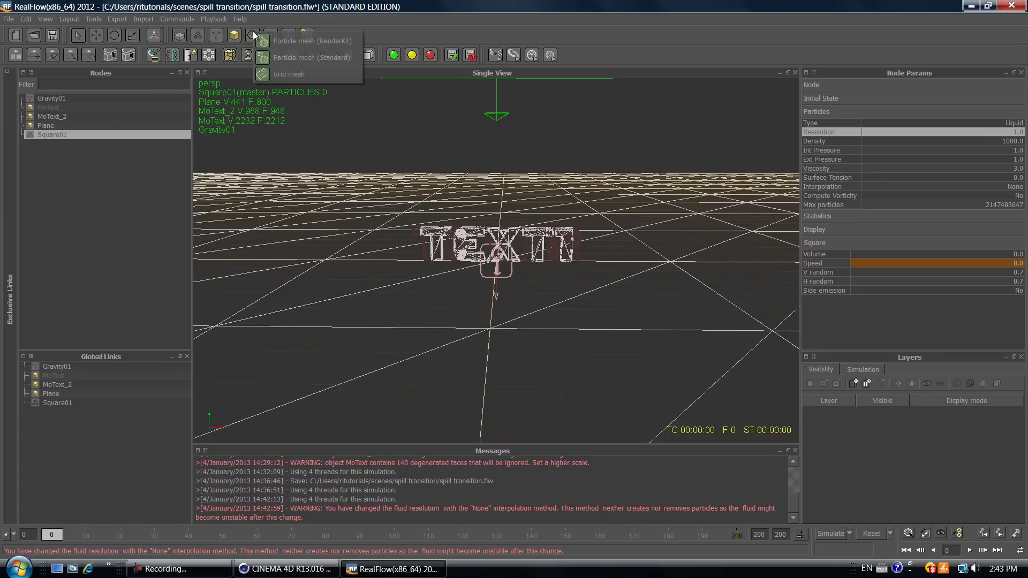
{"action": "left_click", "coordinate": [294, 42]}
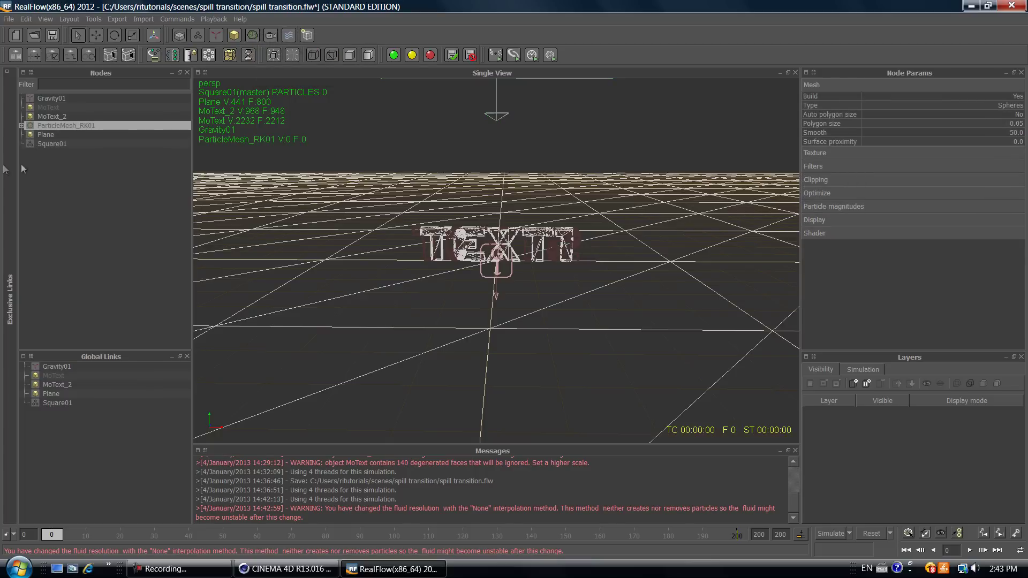
{"action": "left_click", "coordinate": [23, 125]}
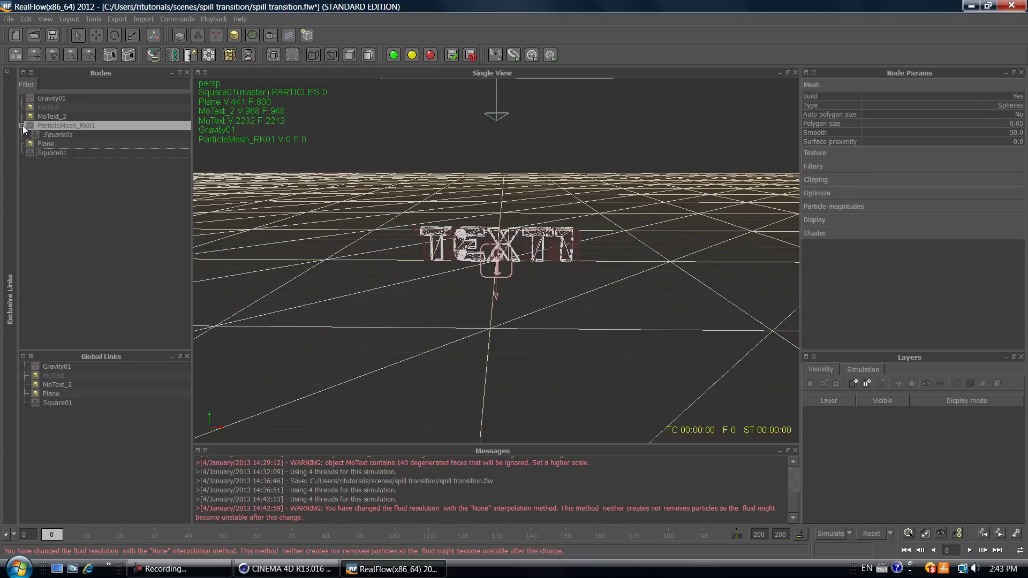
{"action": "left_click", "coordinate": [68, 136]}
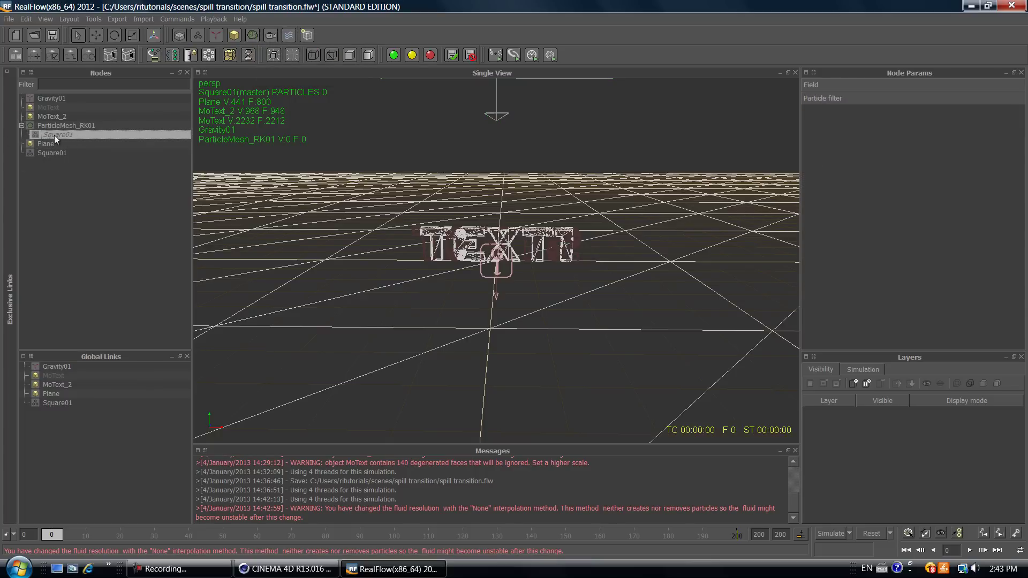
{"action": "left_click", "coordinate": [21, 126]}
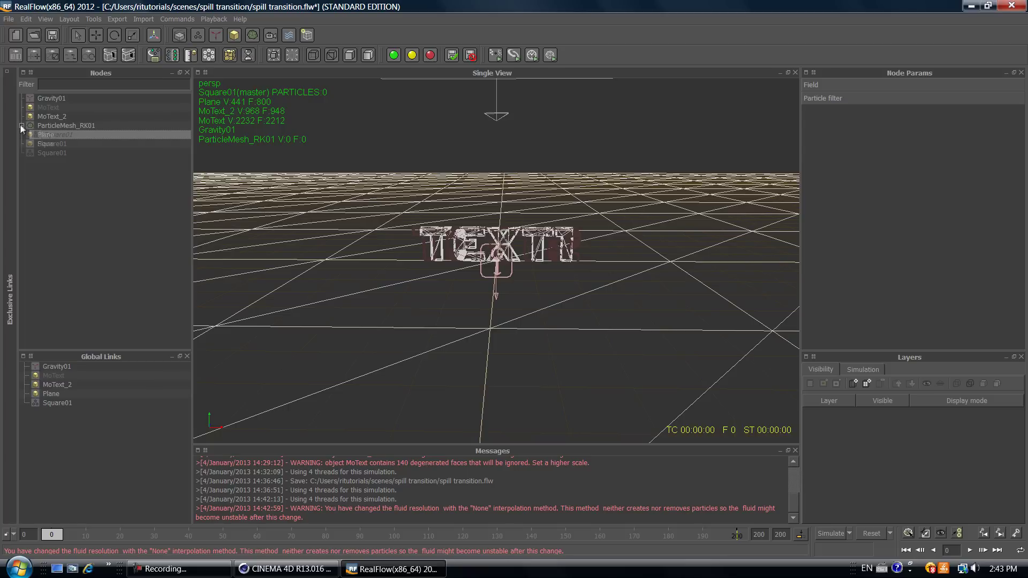
{"action": "left_click", "coordinate": [53, 124]}
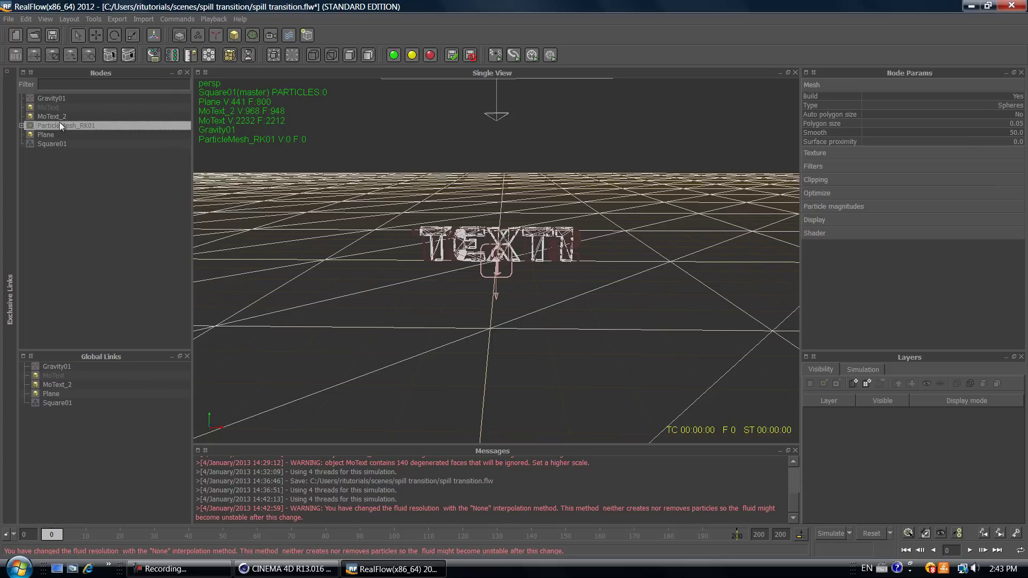
{"action": "right_click", "coordinate": [60, 126]}
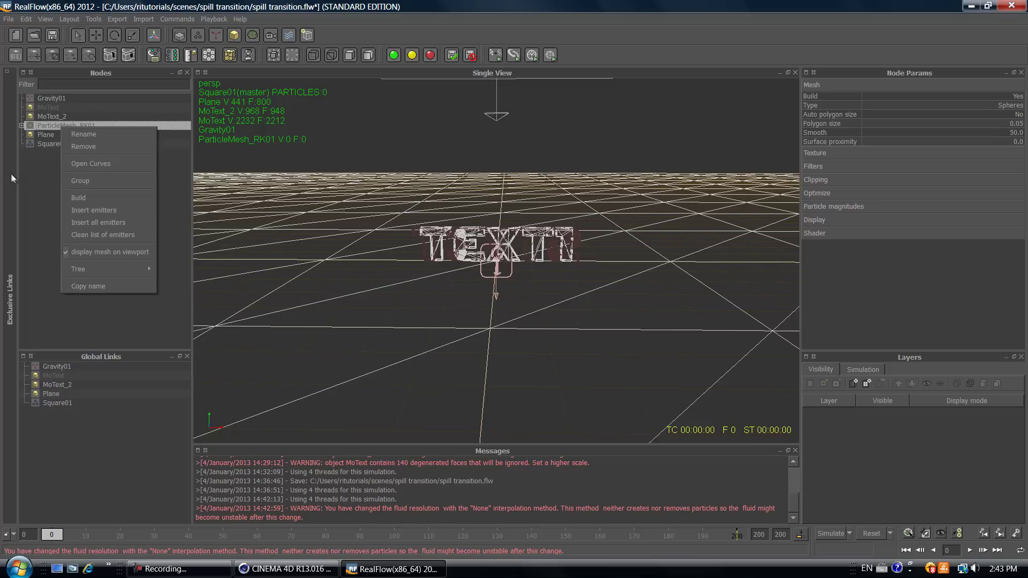
{"action": "left_click", "coordinate": [41, 153]}
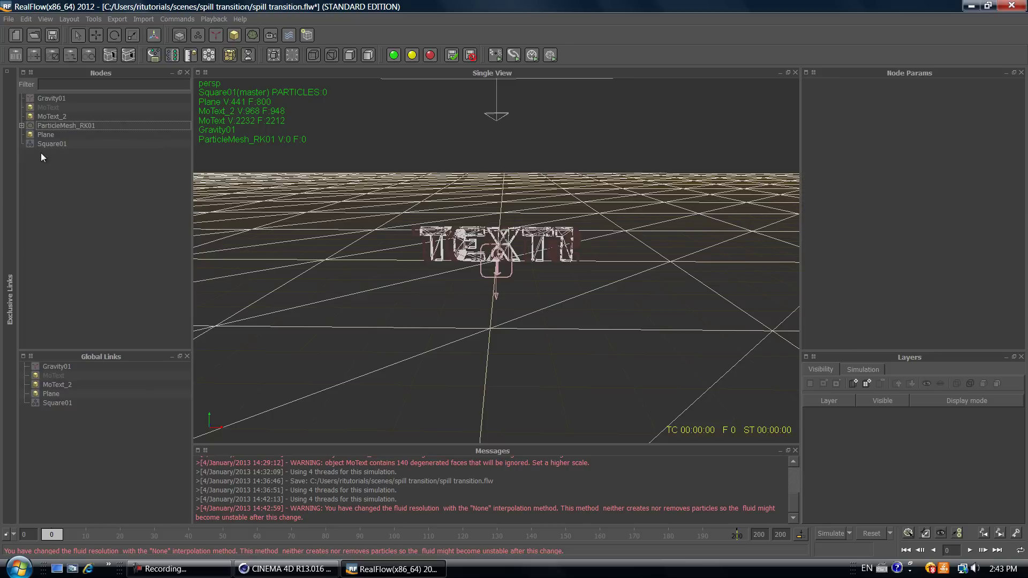
- Try a polygon size of 0.02 on the particle mesh and set it back to 0.05
{"action": "left_click", "coordinate": [67, 125]}
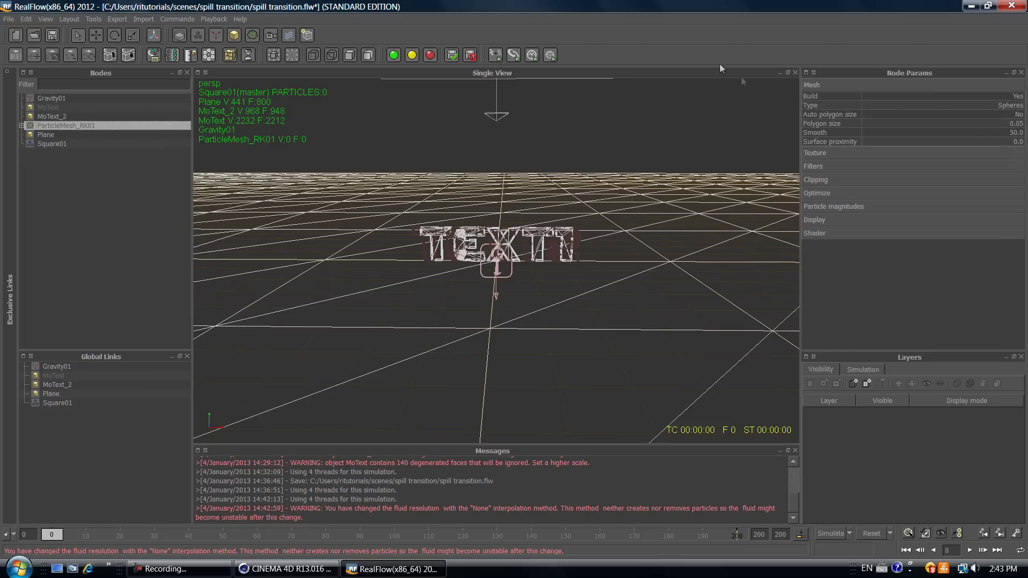
{"action": "left_click", "coordinate": [1016, 124]}
{"action": "type", "text": "1"}
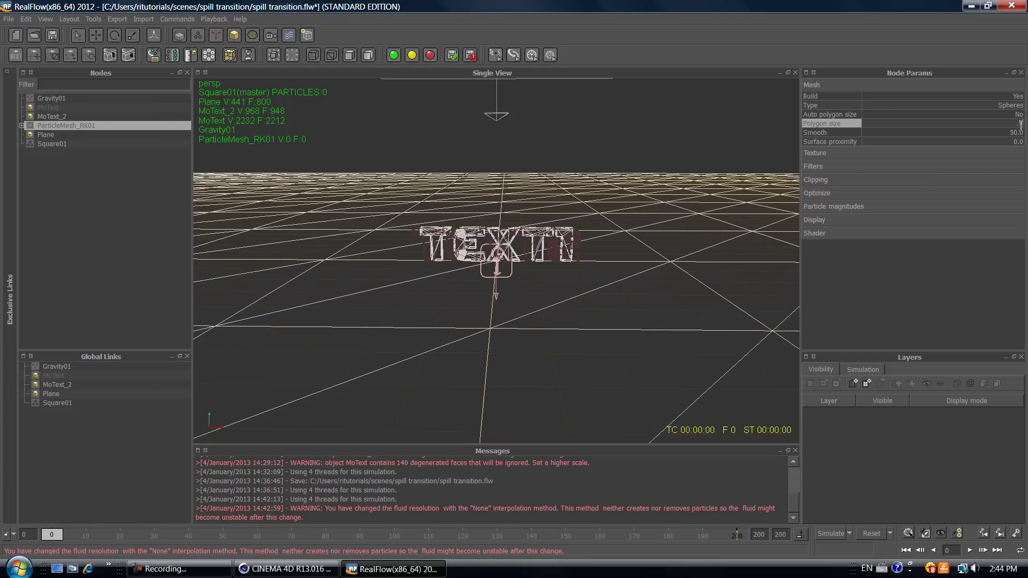
{"action": "type", "text": "02"}
{"action": "key", "text": "Return"}
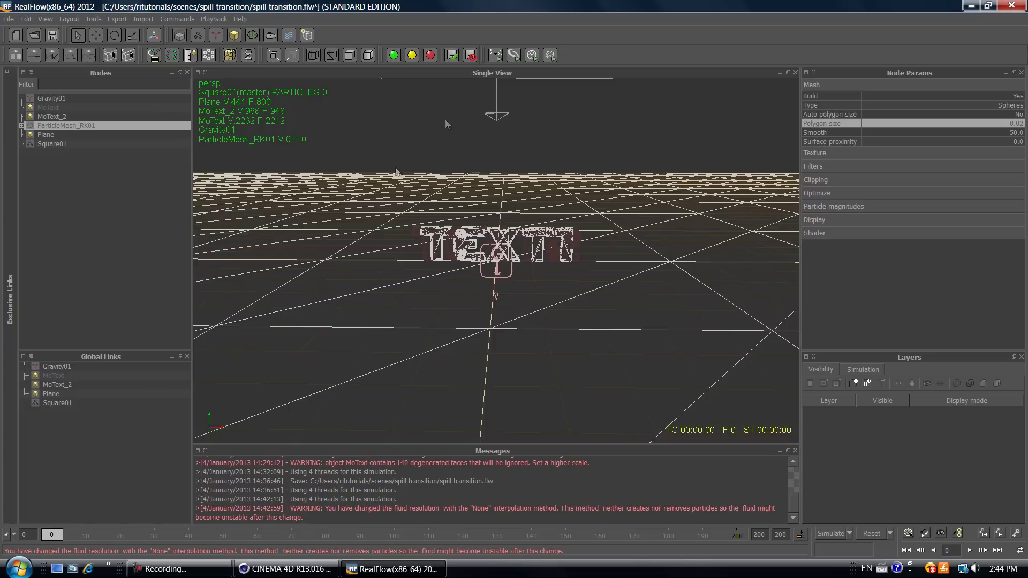
{"action": "double_click", "coordinate": [1017, 123]}
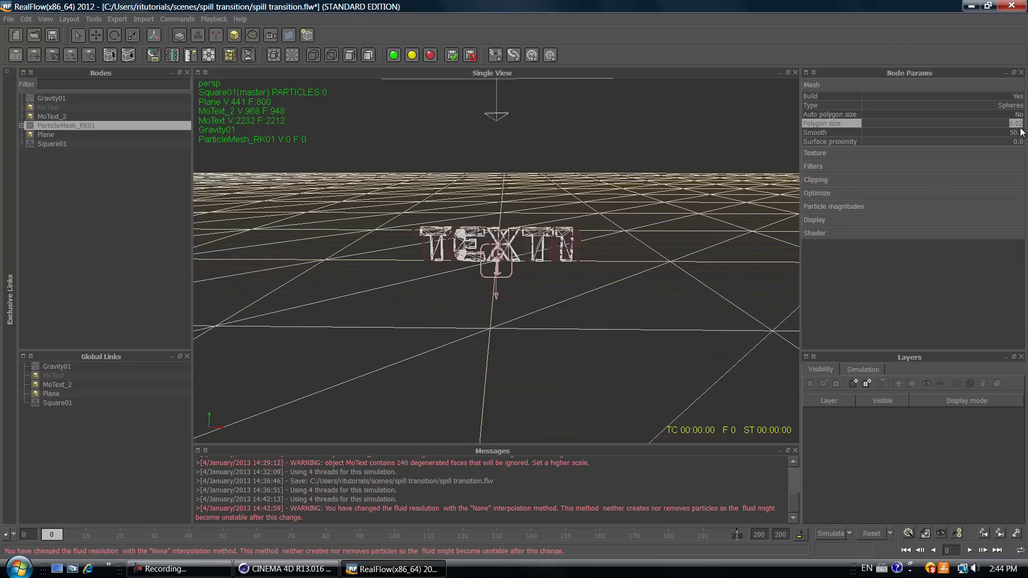
{"action": "key", "text": "BackSpace"}
{"action": "type", "text": ".05"}
{"action": "key", "text": "Return"}
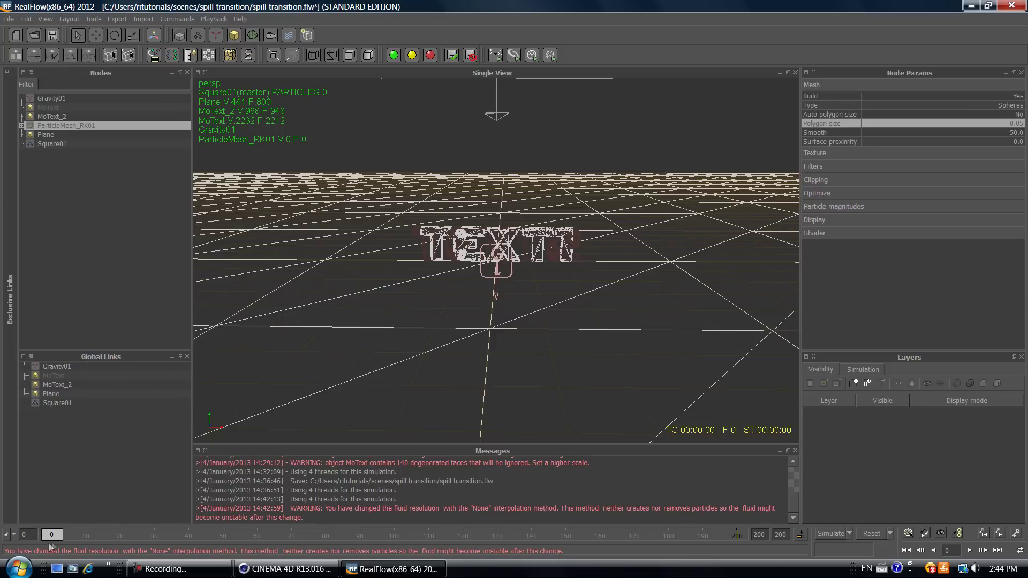
- Simulate the fluid with its particle mesh up to frame 126 and scrub through the meshed frames to review the spill
{"action": "left_click", "coordinate": [829, 532]}
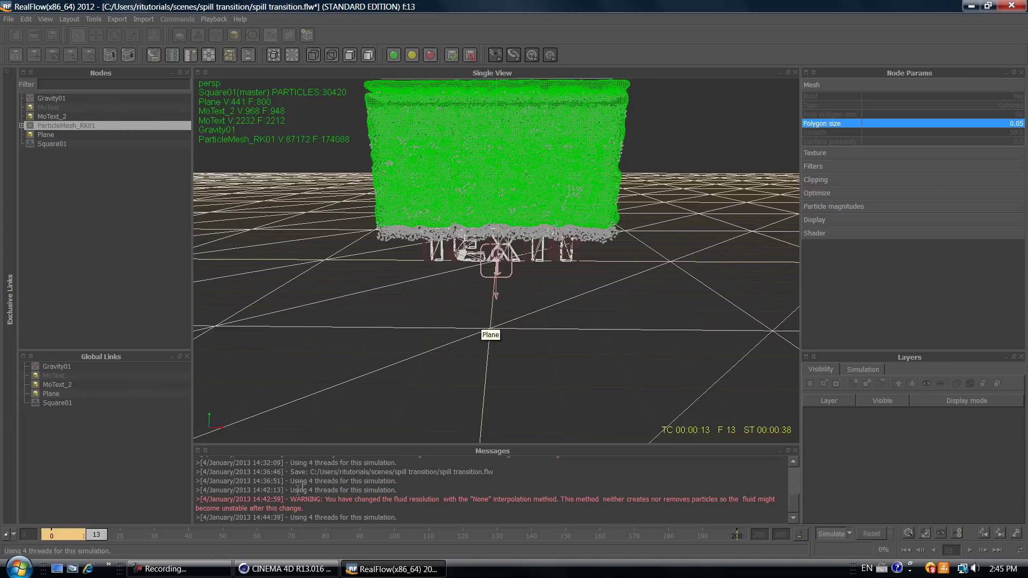
{"action": "left_click", "coordinate": [166, 568]}
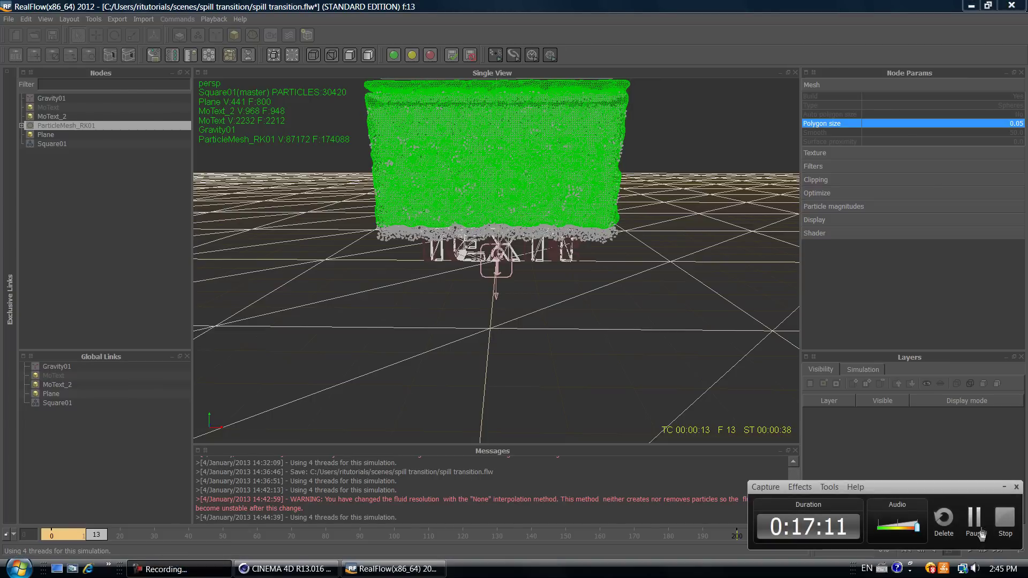
{"action": "left_click", "coordinate": [975, 522]}
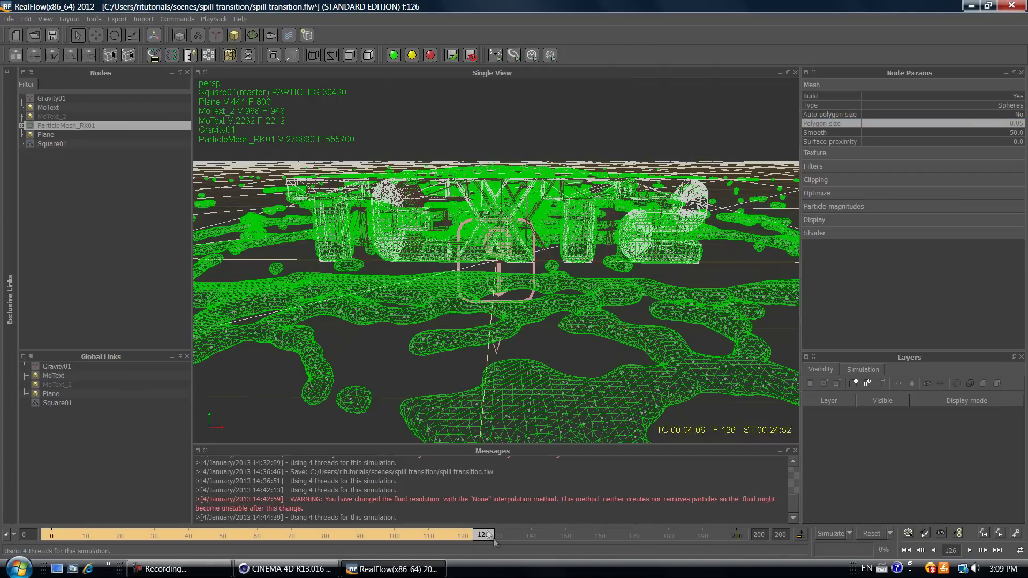
{"action": "mouse_move", "coordinate": [478, 535]}
{"action": "left_mouse_down"}
{"action": "mouse_move", "coordinate": [354, 513]}
{"action": "mouse_move", "coordinate": [28, 509]}
{"action": "mouse_move", "coordinate": [80, 536]}
{"action": "mouse_move", "coordinate": [233, 542]}
{"action": "left_mouse_up"}
{"action": "left_click_drag", "start_coordinate": [318, 557], "coordinate": [379, 537]}
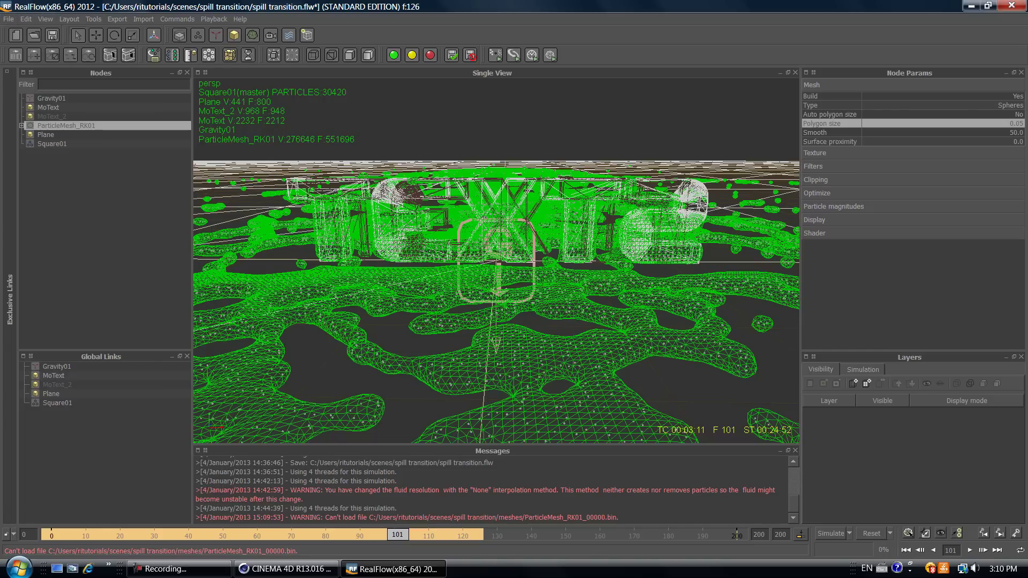
- Save the spill transition project and close RealFlow
{"action": "left_click", "coordinate": [9, 20]}
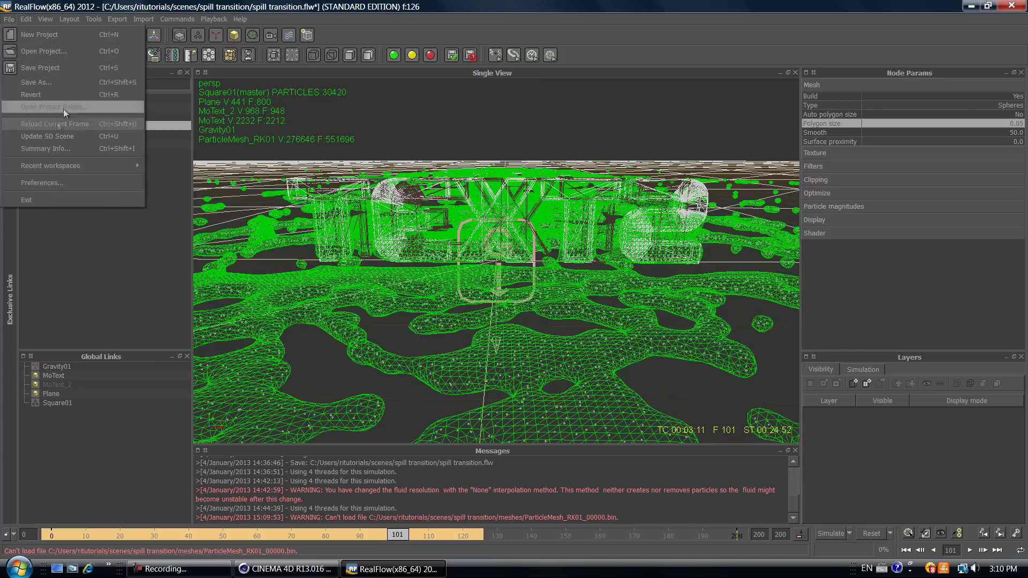
{"action": "left_click", "coordinate": [41, 68]}
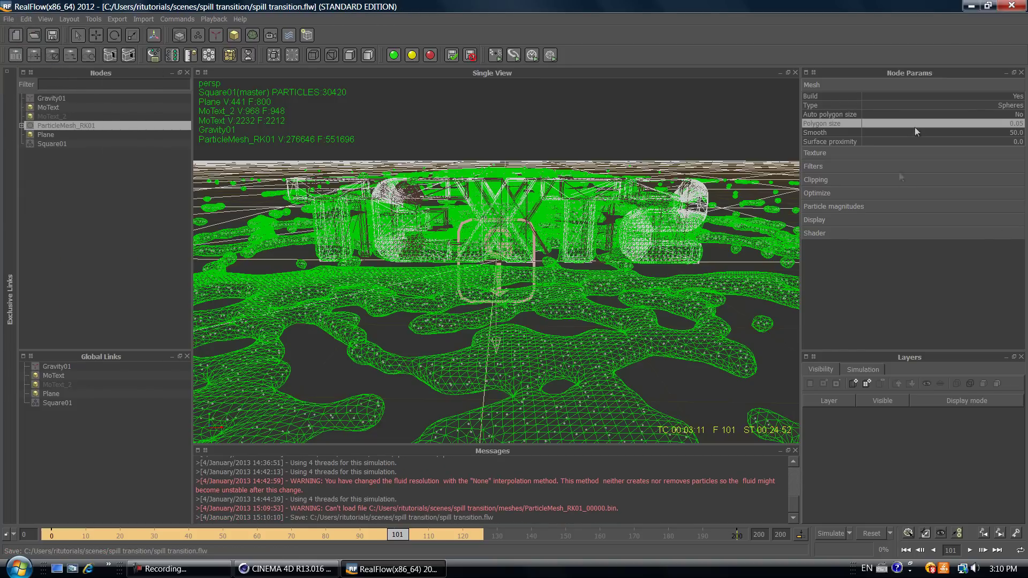
{"action": "left_click", "coordinate": [1014, 7]}
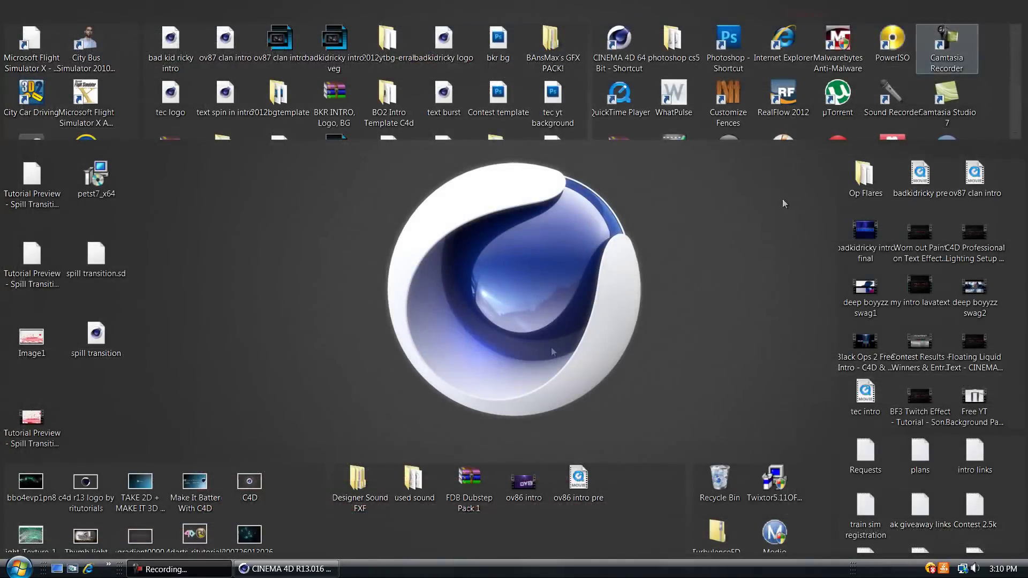
- Switch to CINEMA 4D, view the text from the front and add a RealFlow Mesh Importer to the scene
{"action": "left_click", "coordinate": [286, 568]}
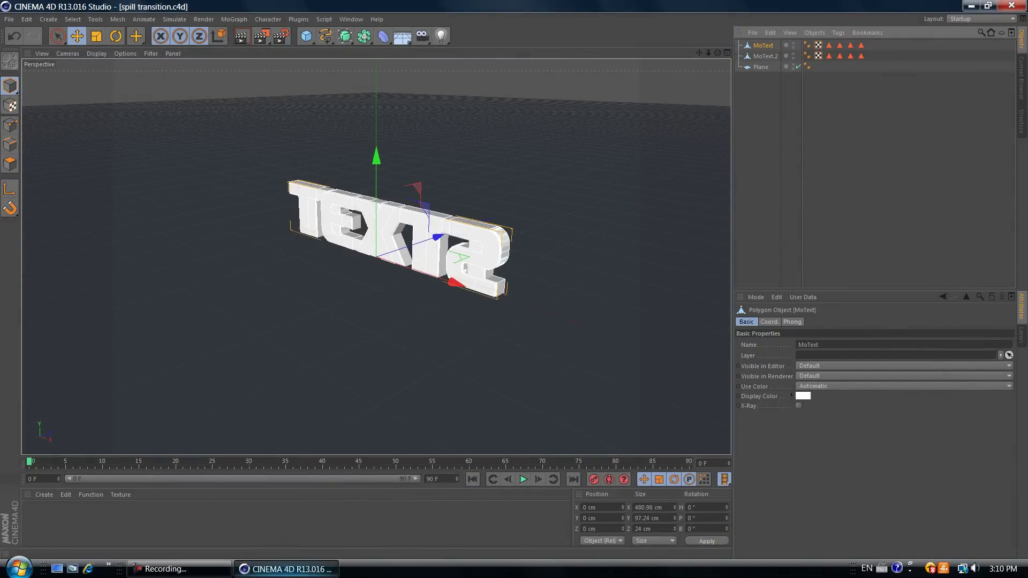
{"action": "mouse_move", "coordinate": [716, 51]}
{"action": "left_mouse_down"}
{"action": "mouse_move", "coordinate": [515, 283]}
{"action": "mouse_move", "coordinate": [718, 55]}
{"action": "left_mouse_up"}
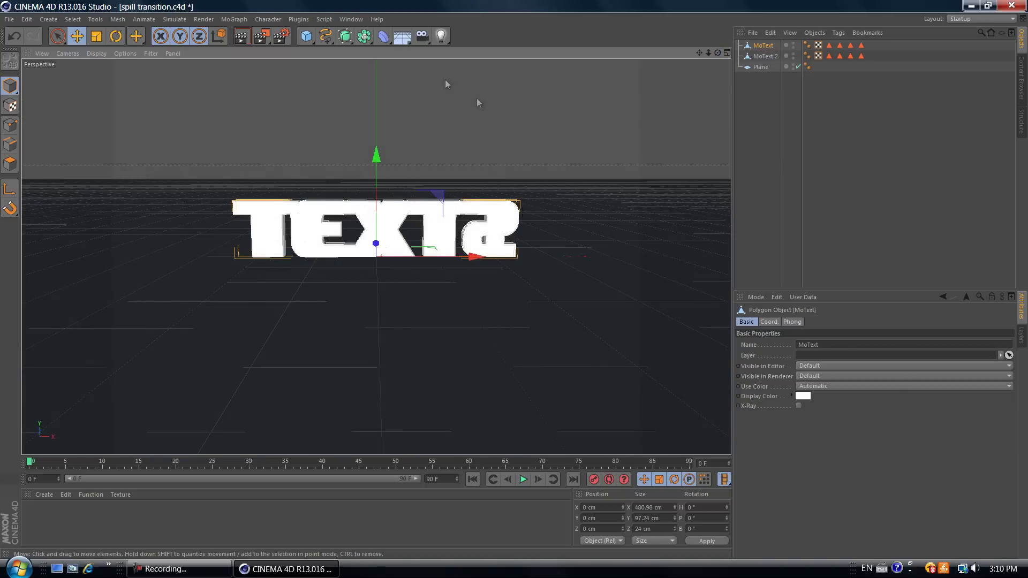
{"action": "left_click", "coordinate": [296, 20]}
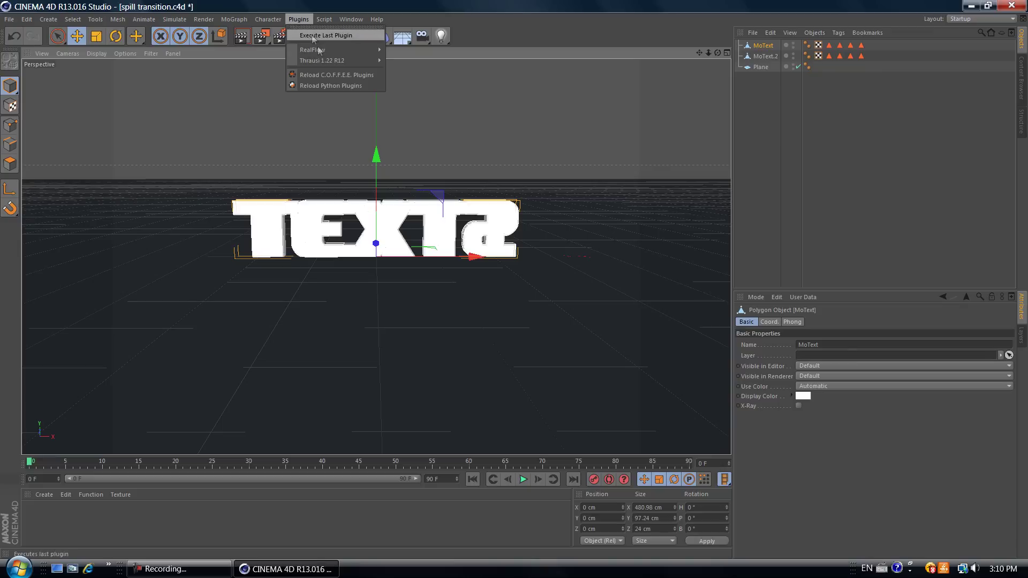
{"action": "mouse_move", "coordinate": [322, 50]}
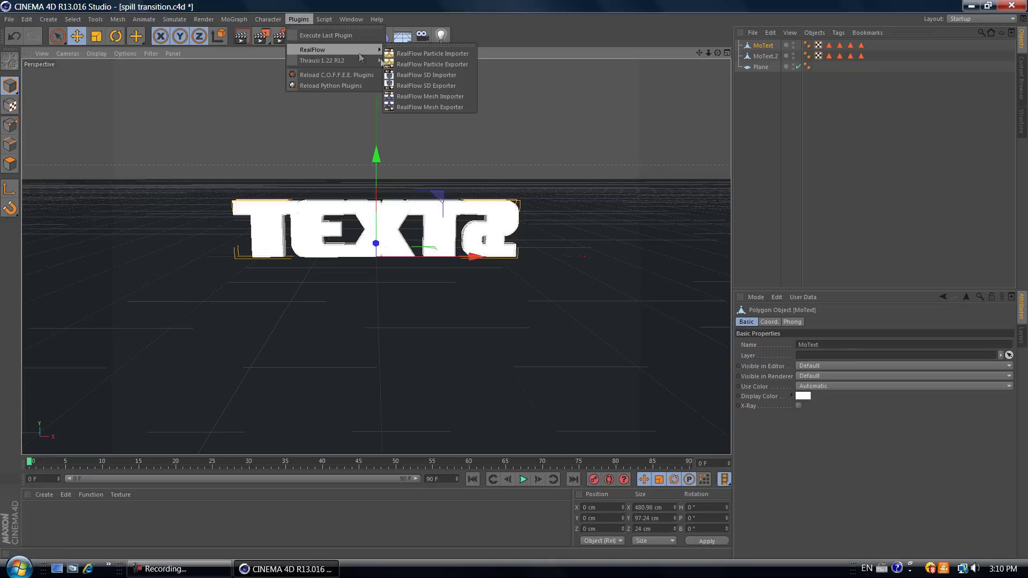
{"action": "left_click", "coordinate": [464, 98]}
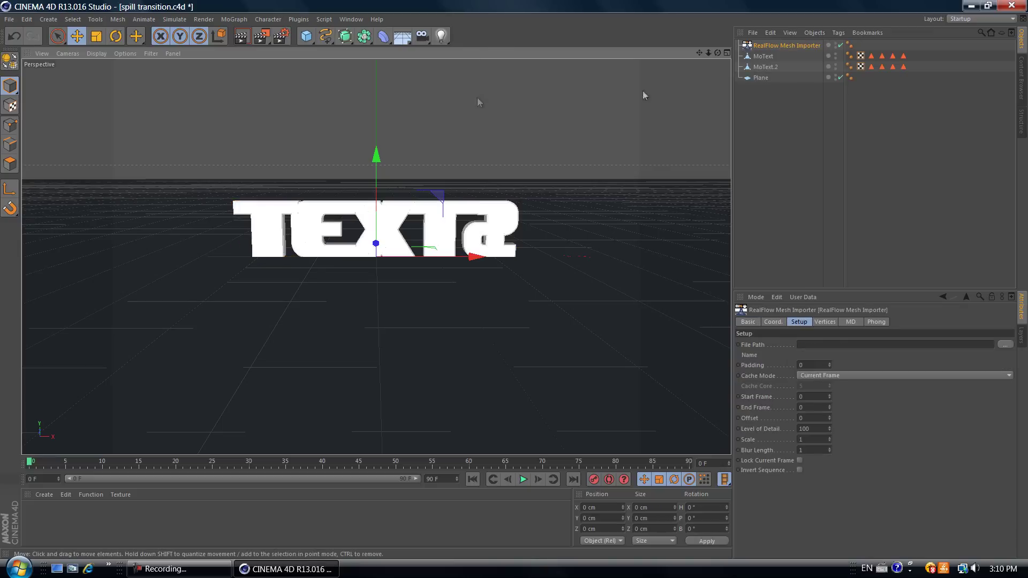
- Browse for the mesh importer's file path to the meshes folder of the spill transition project in the RealFlow scenes folder
{"action": "left_click", "coordinate": [1006, 344]}
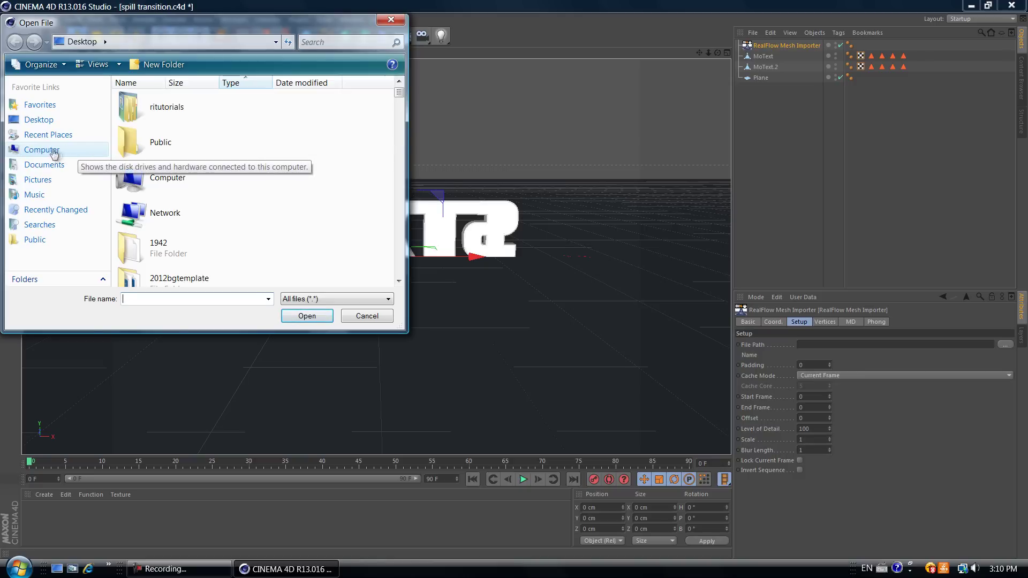
{"action": "left_click", "coordinate": [56, 151]}
{"action": "double_click", "coordinate": [171, 126]}
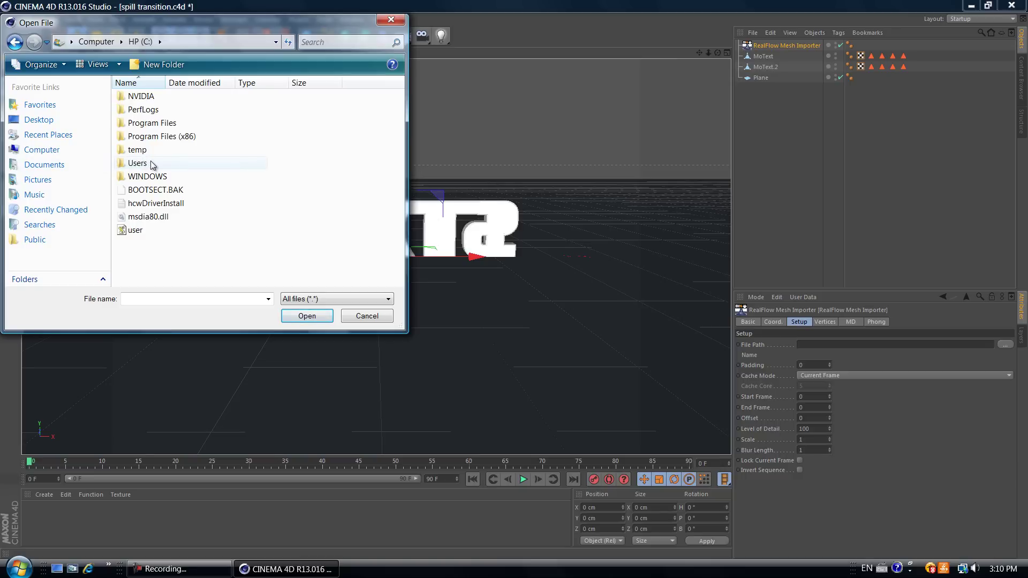
{"action": "double_click", "coordinate": [144, 163]}
{"action": "double_click", "coordinate": [137, 114]}
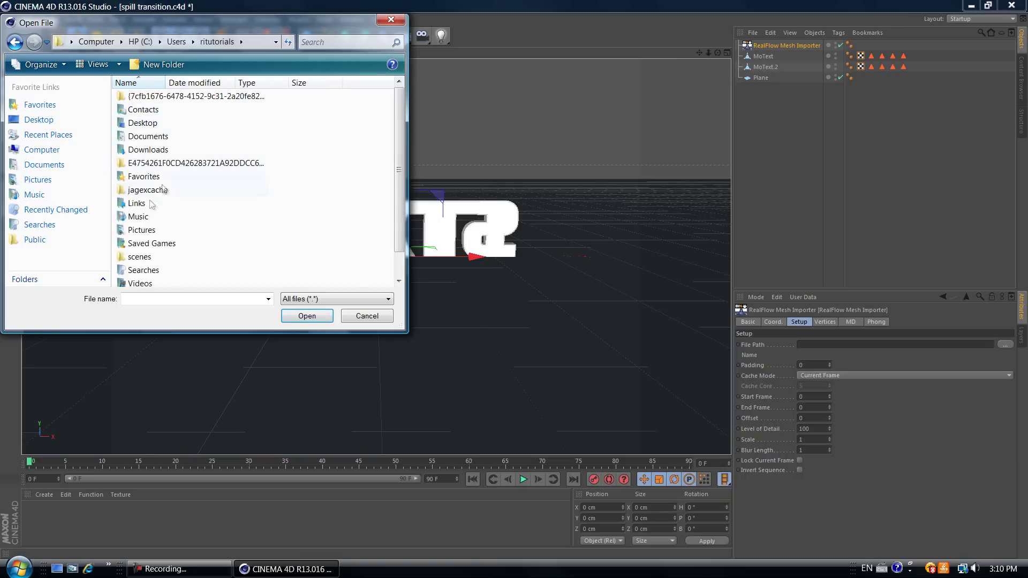
{"action": "double_click", "coordinate": [141, 257]}
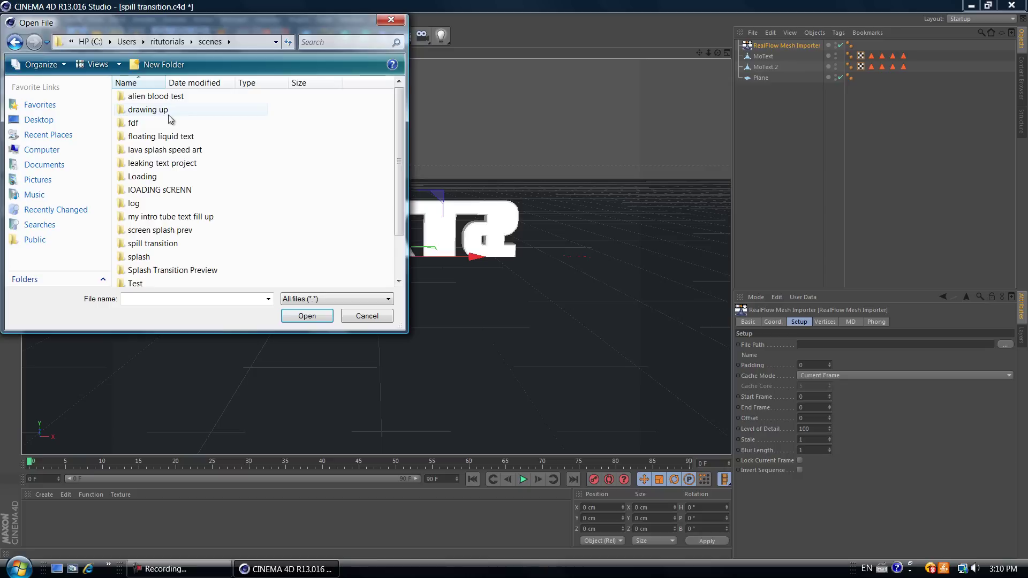
{"action": "scroll", "coordinate": [218, 167], "scroll_direction": "down", "scroll_amount": 2}
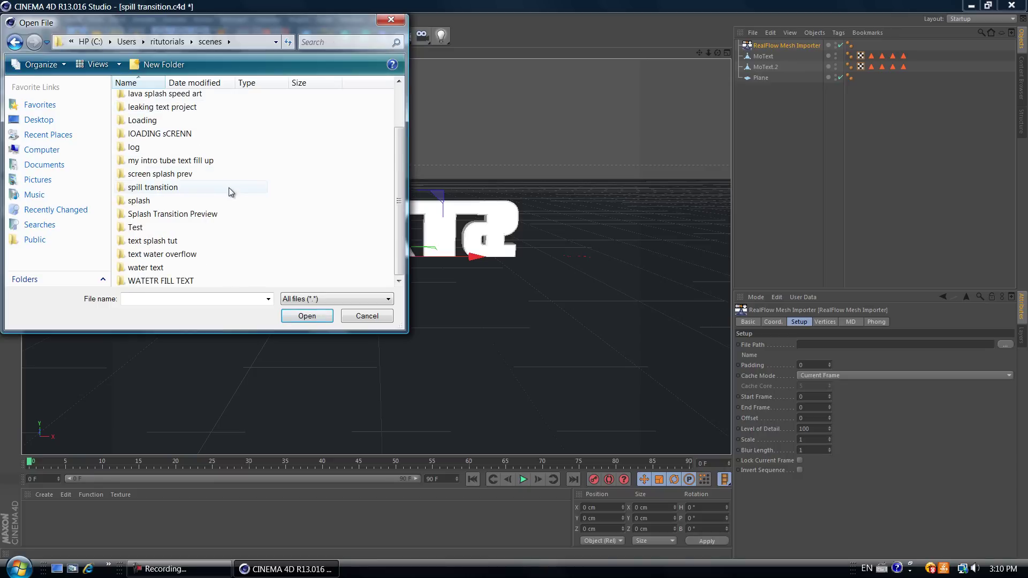
{"action": "left_click", "coordinate": [196, 187]}
{"action": "left_click", "coordinate": [179, 190]}
{"action": "double_click", "coordinate": [200, 187]}
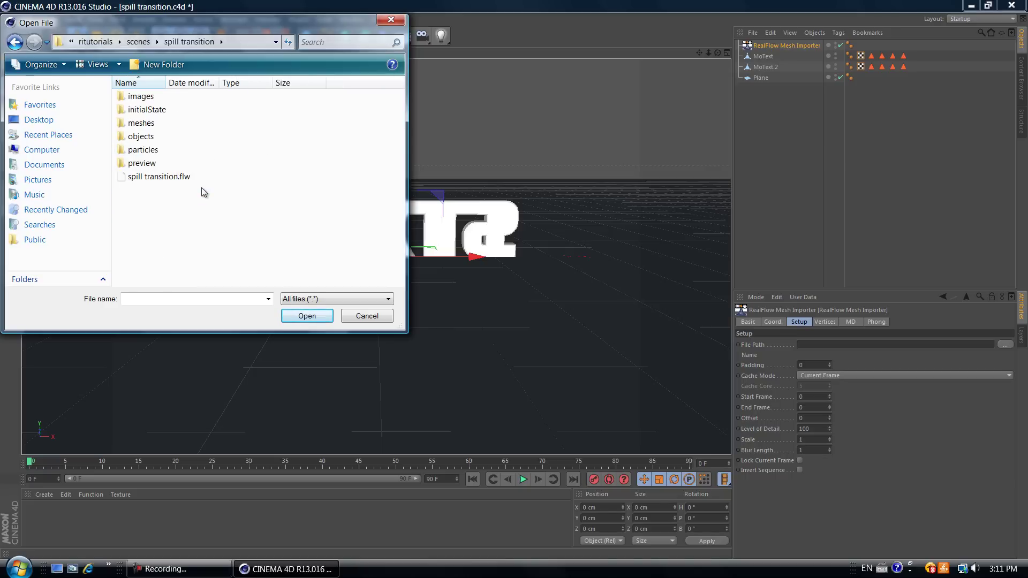
{"action": "double_click", "coordinate": [141, 123]}
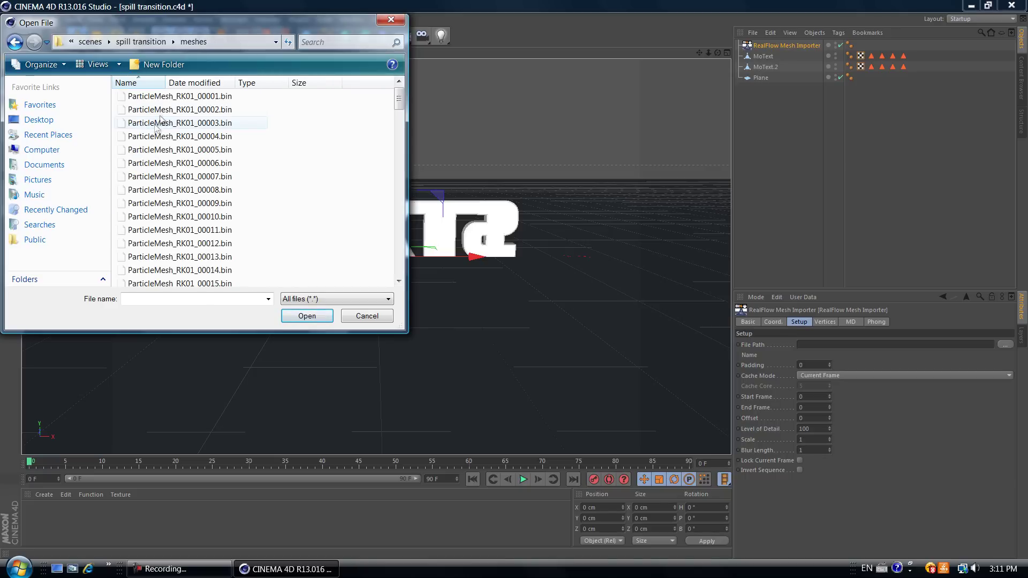
- Look through the numbered particle mesh files in the meshes folder
{"action": "scroll", "coordinate": [294, 140], "scroll_direction": "down", "scroll_amount": 4}
{"action": "scroll", "coordinate": [294, 139], "scroll_direction": "down", "scroll_amount": 20}
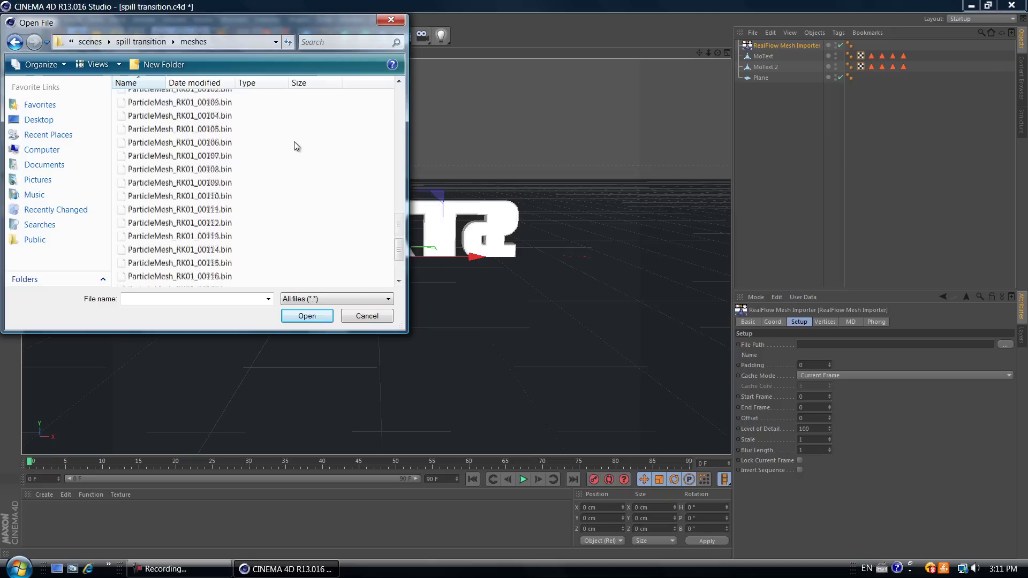
{"action": "scroll", "coordinate": [290, 144], "scroll_direction": "up", "scroll_amount": 19}
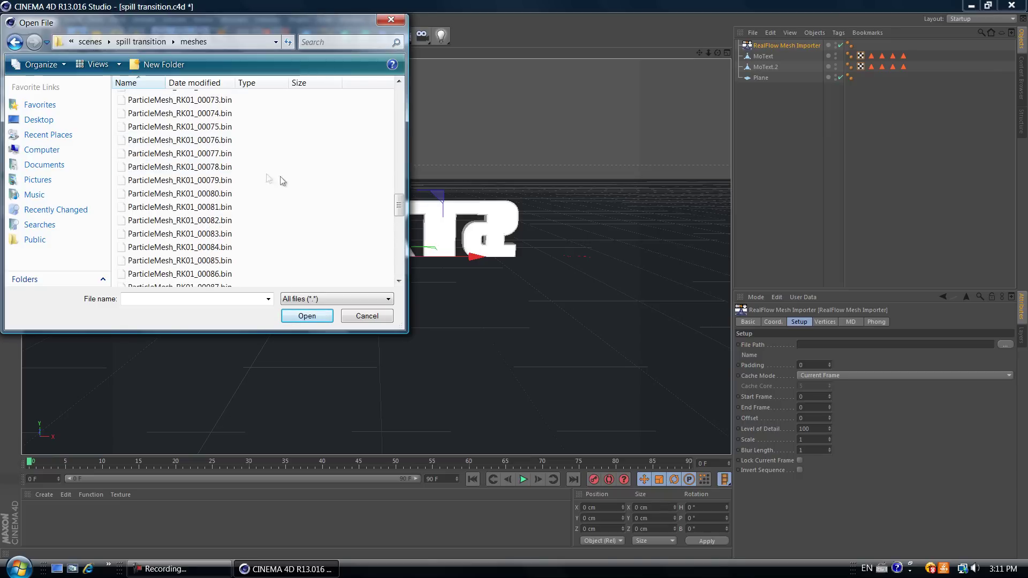
{"action": "scroll", "coordinate": [301, 181], "scroll_direction": "up", "scroll_amount": 15}
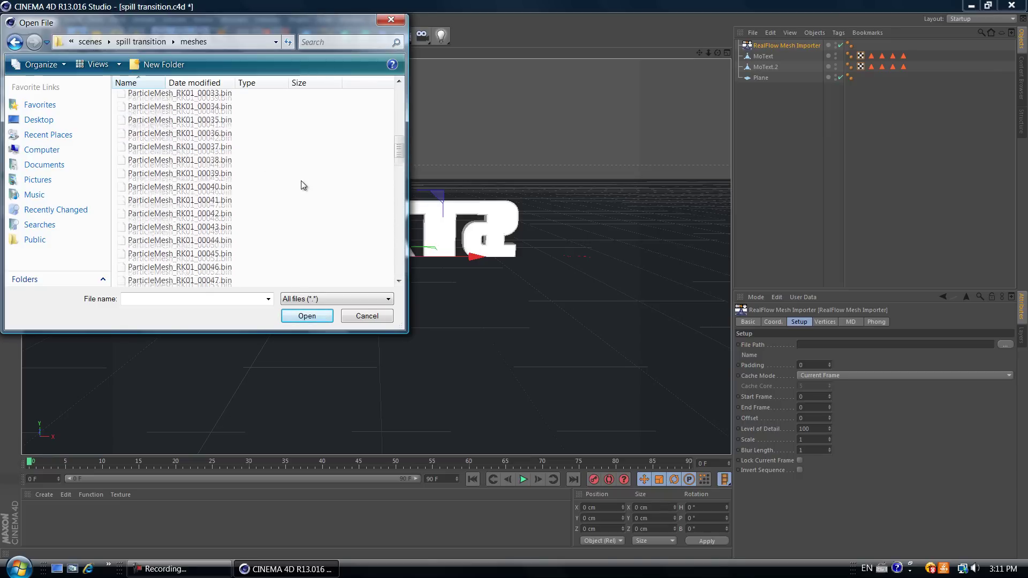
{"action": "scroll", "coordinate": [300, 180], "scroll_direction": "up", "scroll_amount": 4}
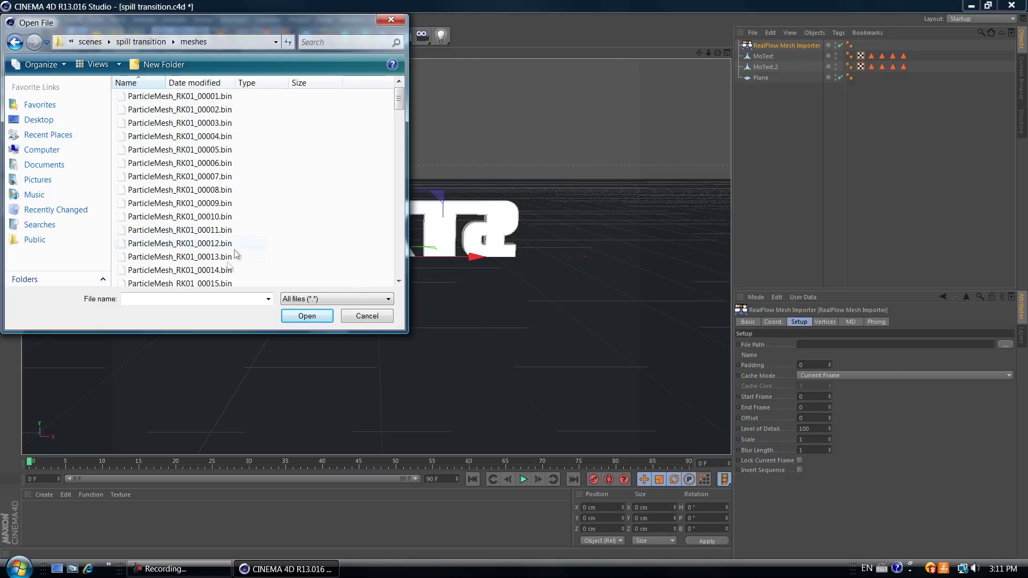
{"action": "scroll", "coordinate": [230, 266], "scroll_direction": "down", "scroll_amount": 2}
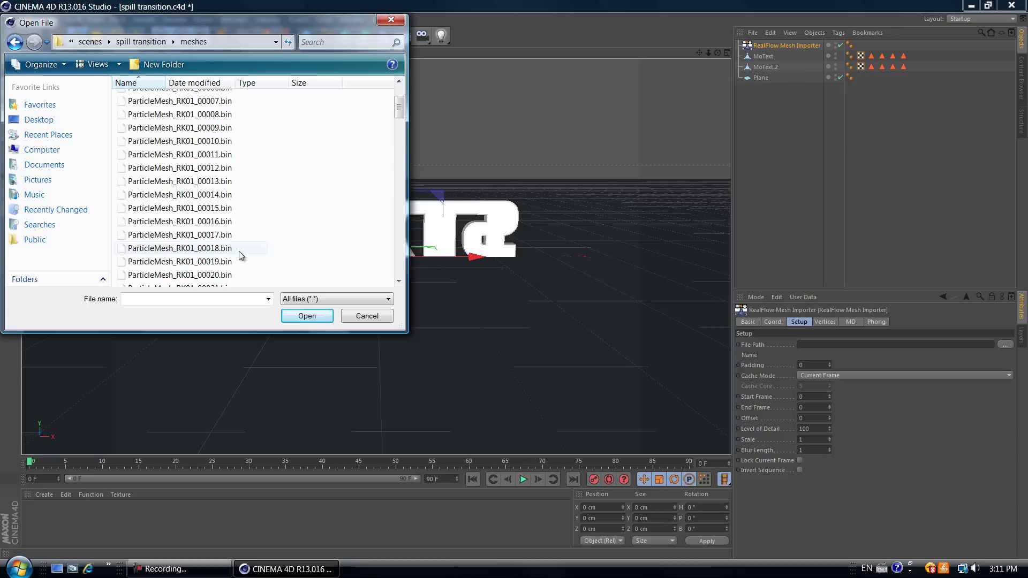
{"action": "scroll", "coordinate": [239, 251], "scroll_direction": "down", "scroll_amount": 2}
{"action": "scroll", "coordinate": [246, 258], "scroll_direction": "down", "scroll_amount": 6}
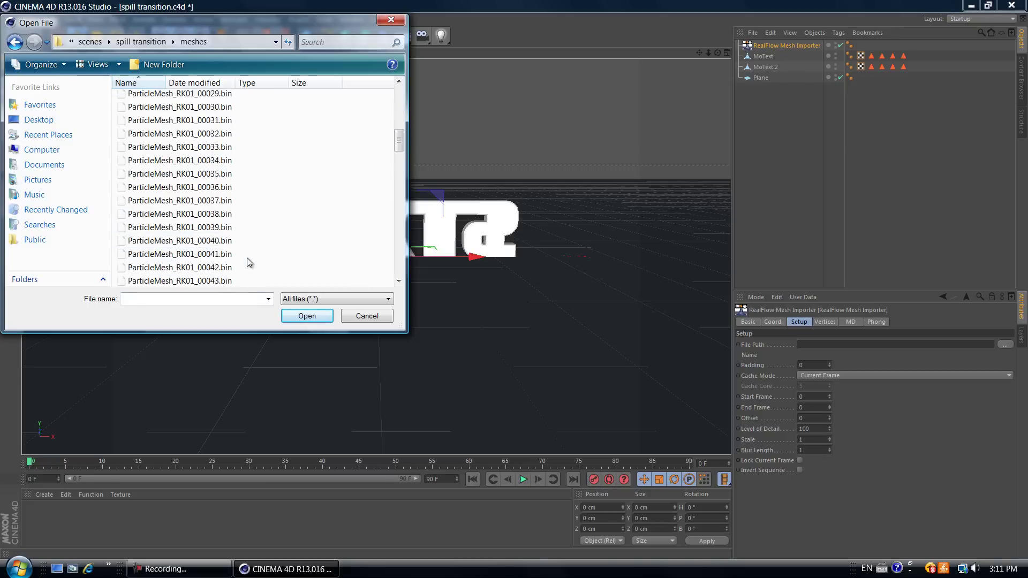
{"action": "scroll", "coordinate": [237, 243], "scroll_direction": "up", "scroll_amount": 9}
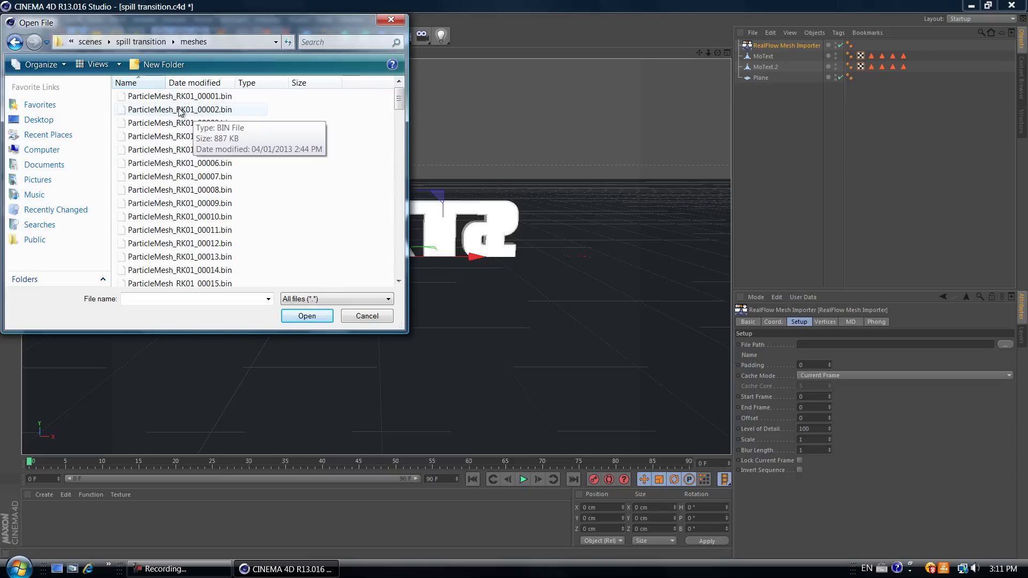
- Try to load ParticleMesh_RK01_00002.bin into the RealFlow Mesh Importer and dismiss the application error
{"action": "left_click", "coordinate": [180, 110]}
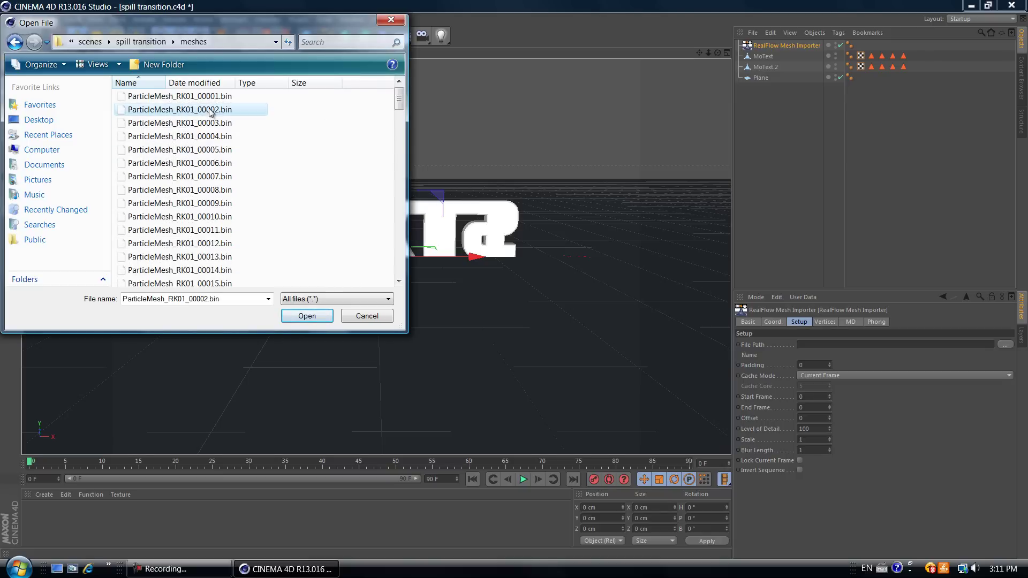
{"action": "left_click", "coordinate": [306, 317]}
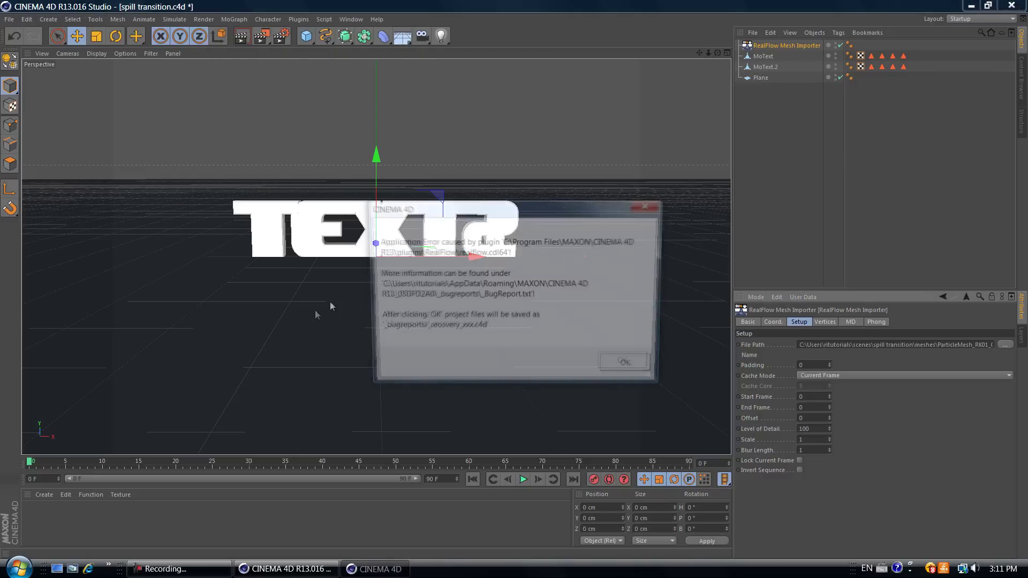
{"action": "left_click", "coordinate": [622, 367]}
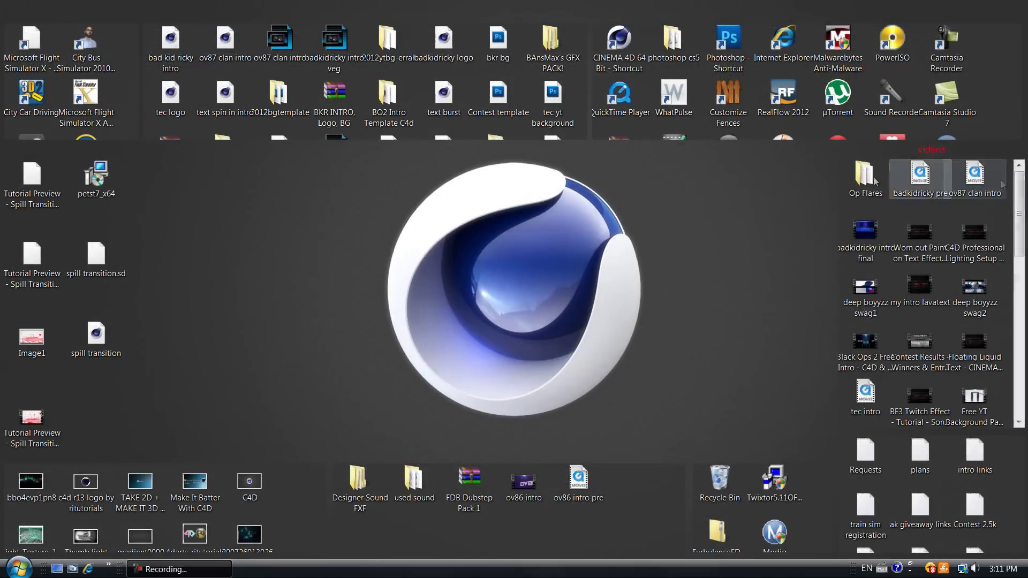
- Reopen the spill transition scene from the desktop in CINEMA 4D without sending a bug report
{"action": "left_click", "coordinate": [107, 330]}
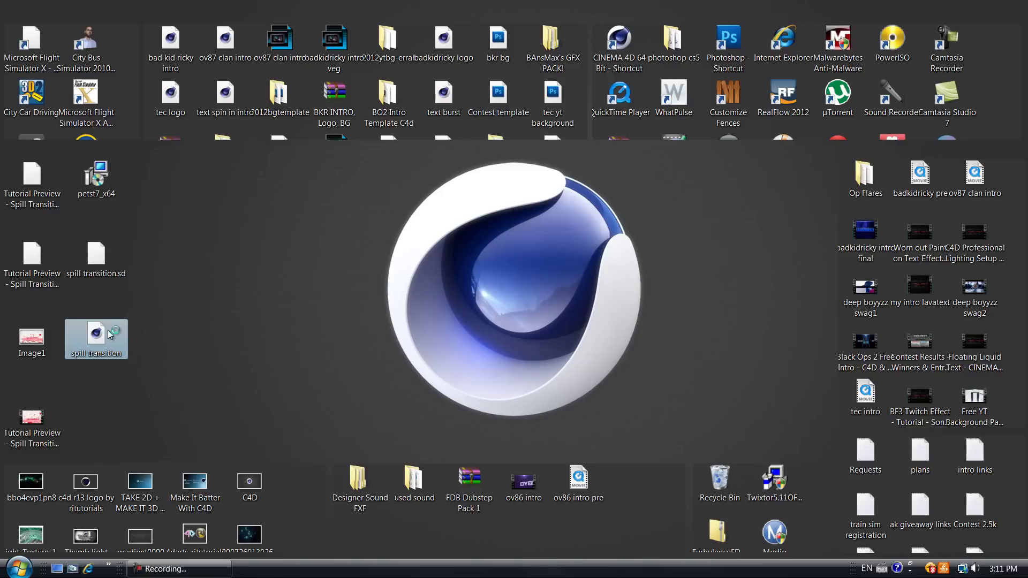
{"action": "double_click", "coordinate": [108, 330]}
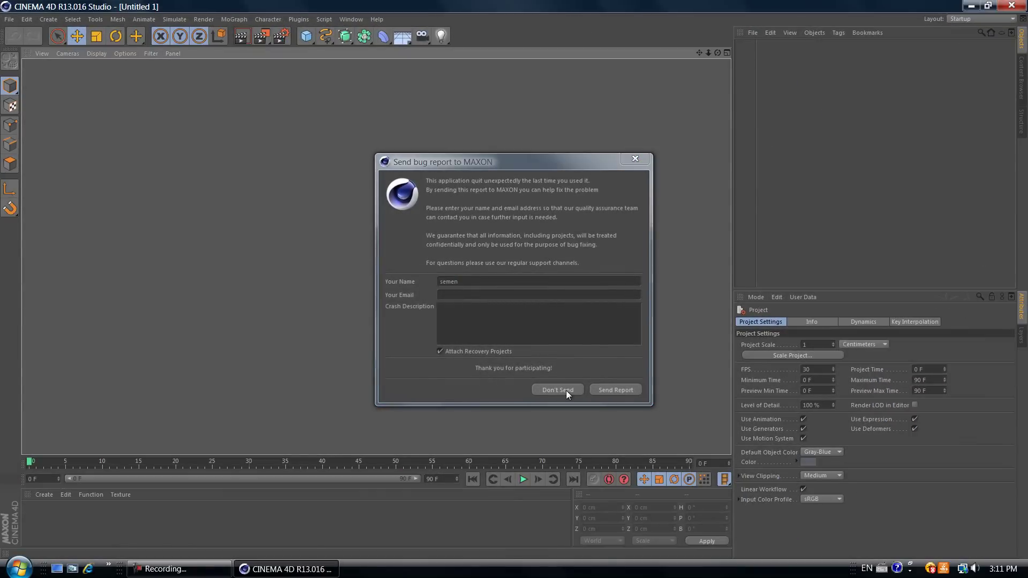
{"action": "left_click", "coordinate": [558, 389]}
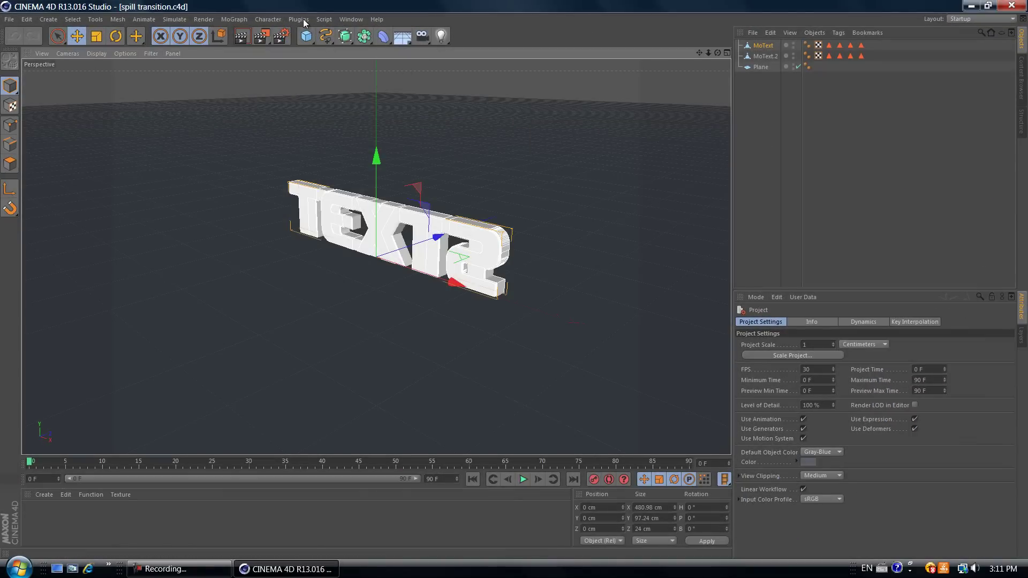
- Add a RealFlow Mesh Importer to the reopened scene
{"action": "left_click", "coordinate": [298, 19]}
{"action": "mouse_move", "coordinate": [325, 50]}
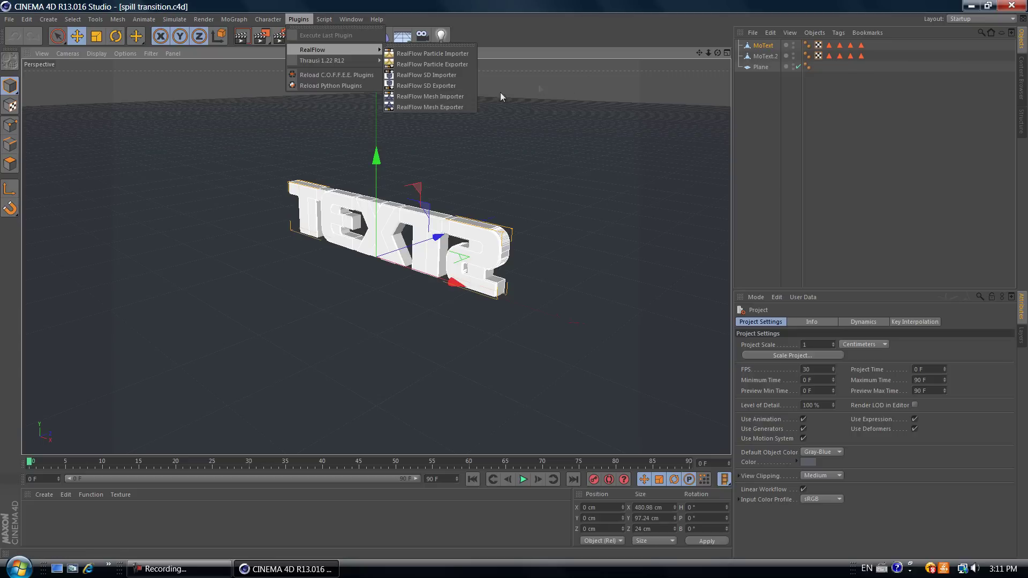
{"action": "left_click", "coordinate": [444, 97]}
- Load ParticleMesh_RK01_00002.bin from the spill transition project's meshes folder as the mesh importer's file path
{"action": "left_click", "coordinate": [1005, 345]}
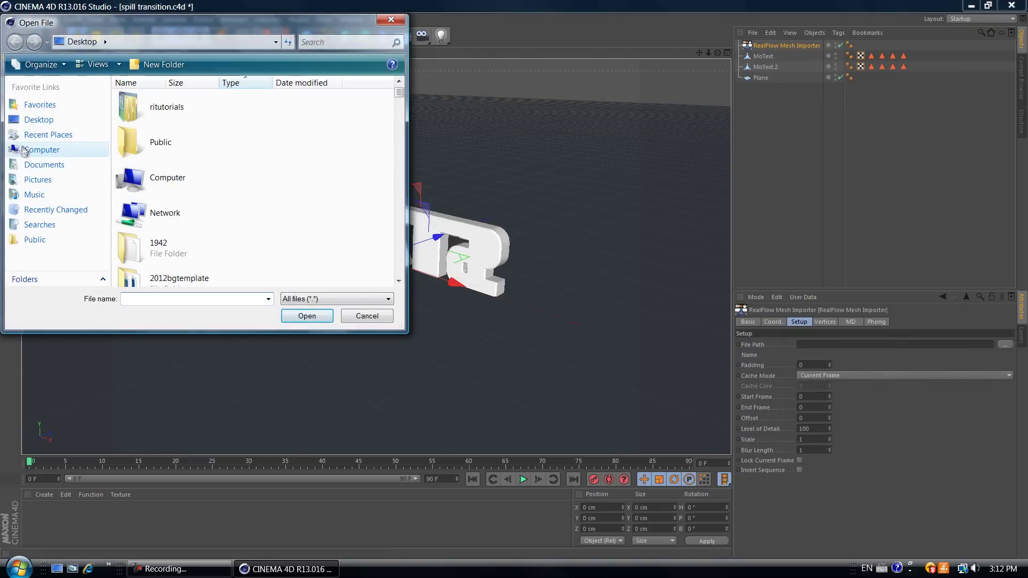
{"action": "left_click", "coordinate": [21, 150]}
{"action": "double_click", "coordinate": [184, 121]}
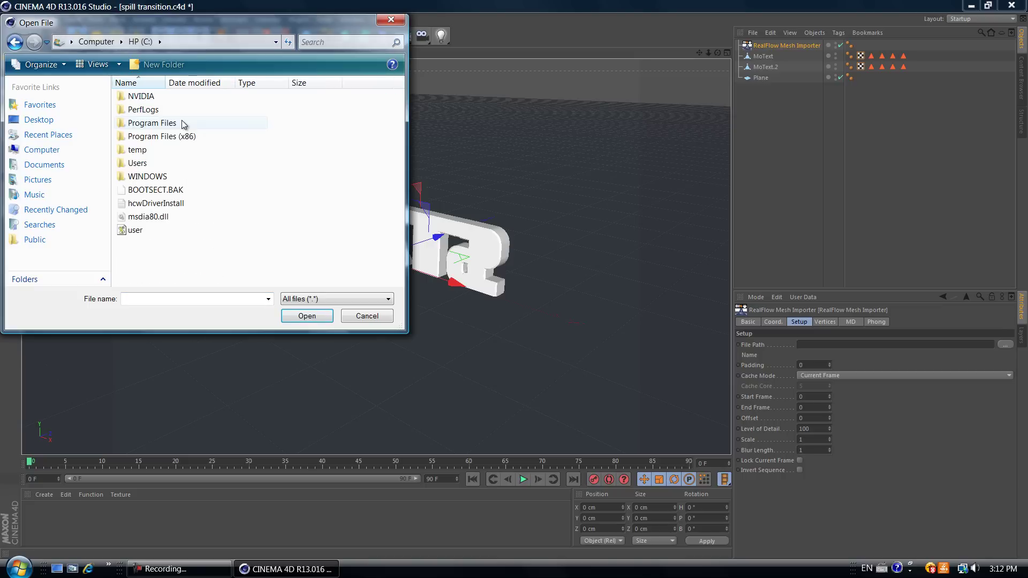
{"action": "double_click", "coordinate": [156, 165]}
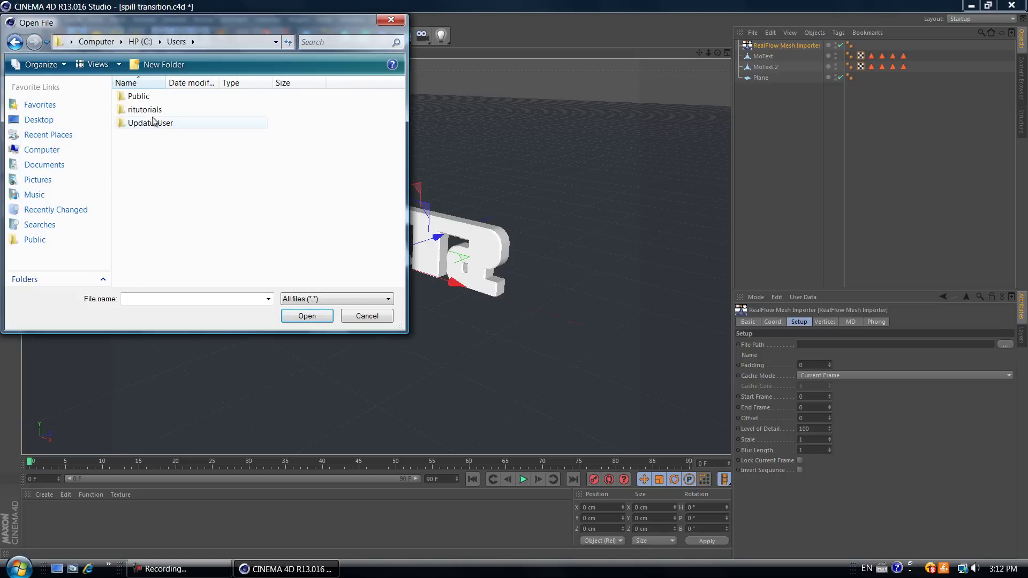
{"action": "double_click", "coordinate": [181, 112]}
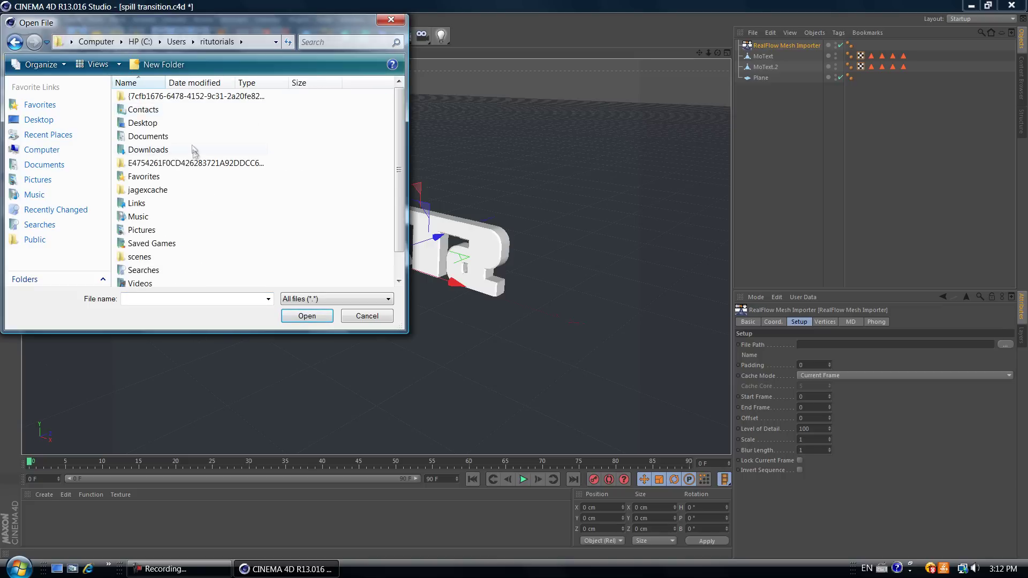
{"action": "double_click", "coordinate": [161, 258]}
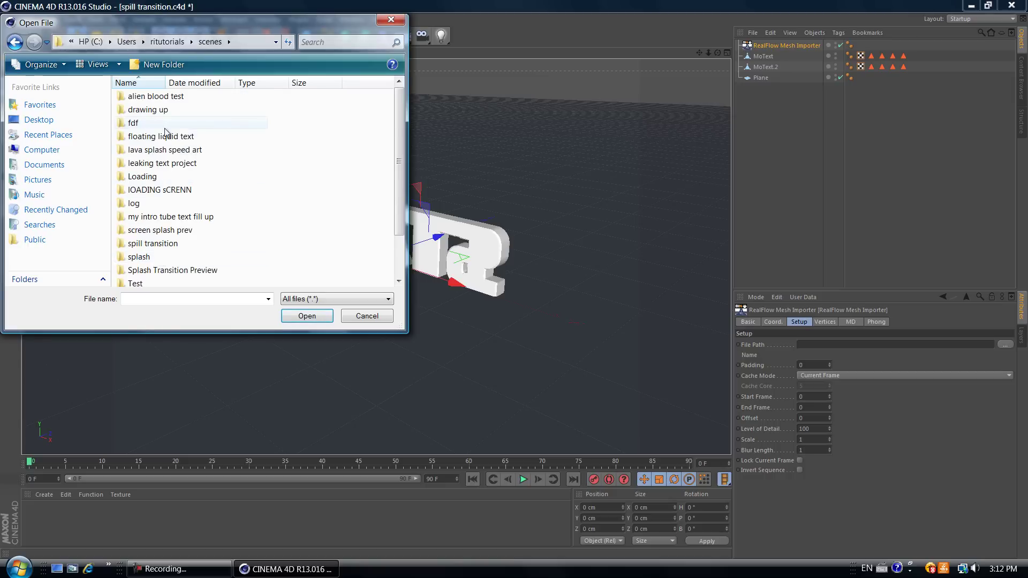
{"action": "scroll", "coordinate": [169, 158], "scroll_direction": "down", "scroll_amount": 2}
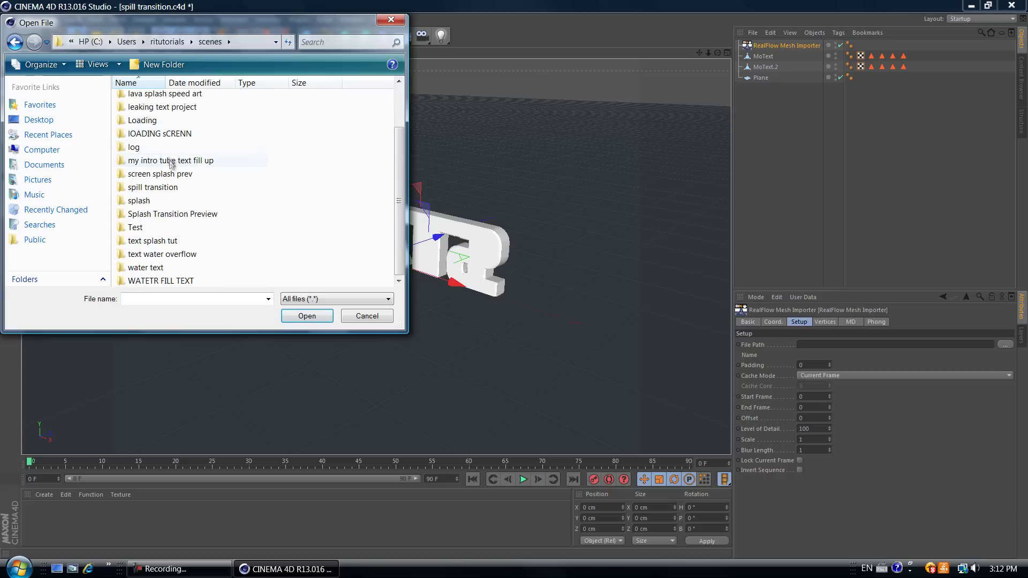
{"action": "double_click", "coordinate": [181, 188]}
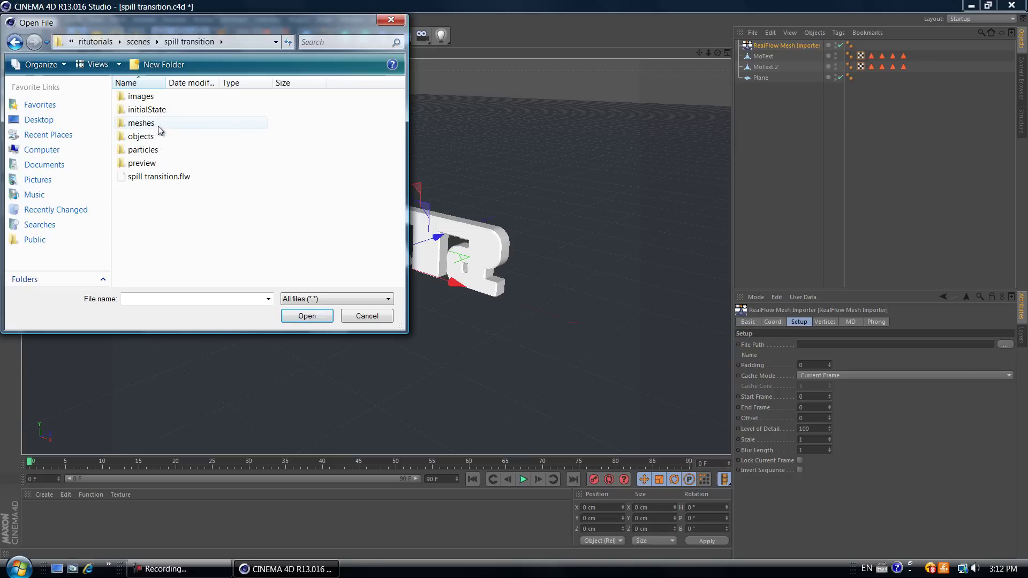
{"action": "double_click", "coordinate": [159, 127]}
{"action": "left_click", "coordinate": [212, 110]}
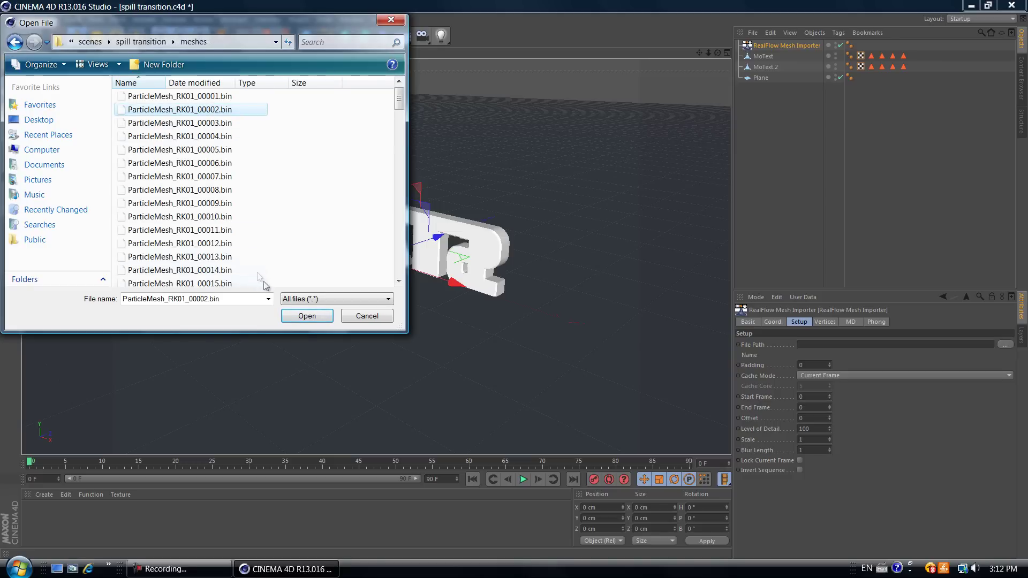
{"action": "left_click", "coordinate": [306, 317]}
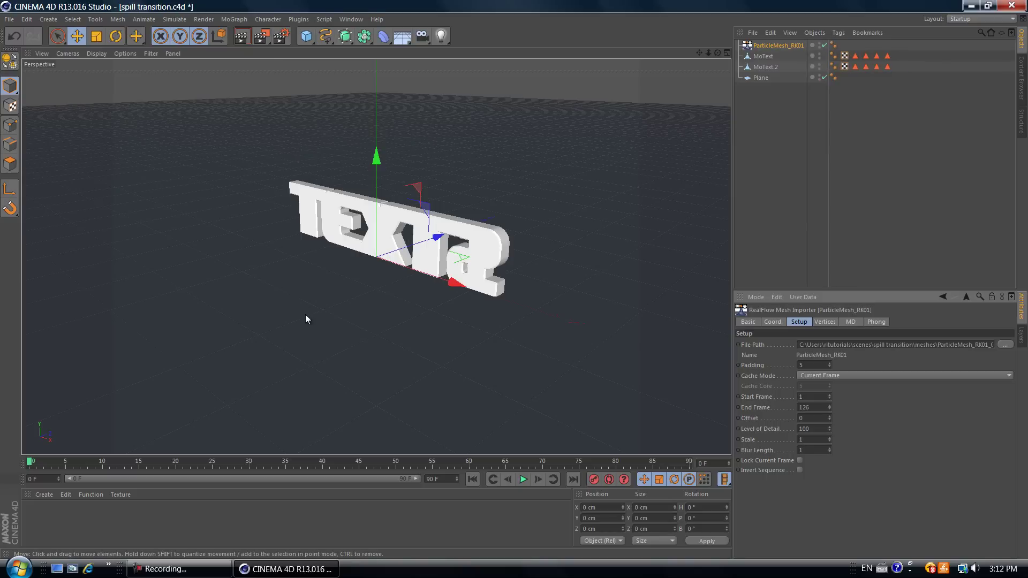
- Review the imported fluid mesh around the text at frames 16, 25, 31 and 56
{"action": "scroll", "coordinate": [290, 275], "scroll_direction": "down", "scroll_amount": 10}
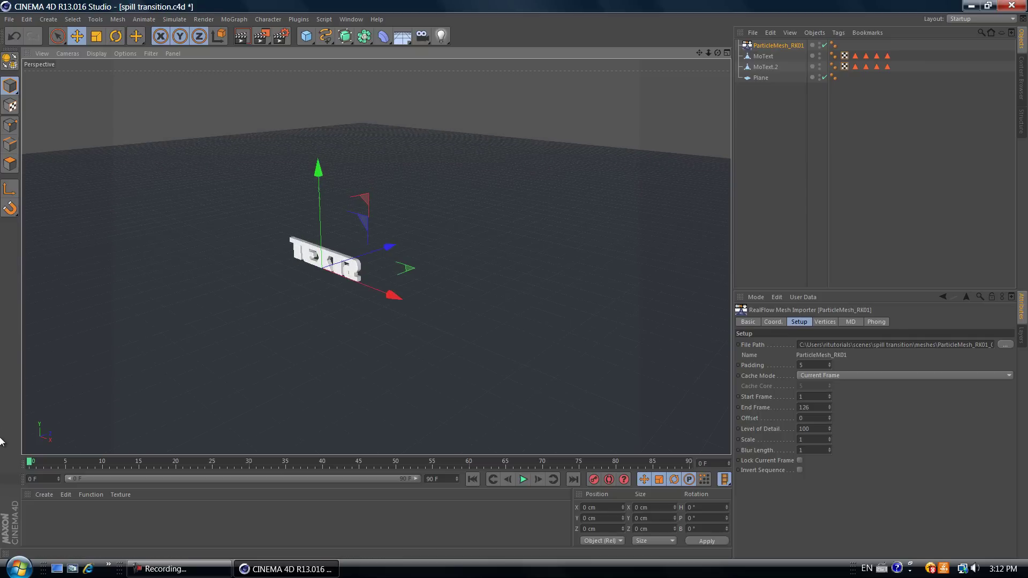
{"action": "left_click", "coordinate": [143, 461]}
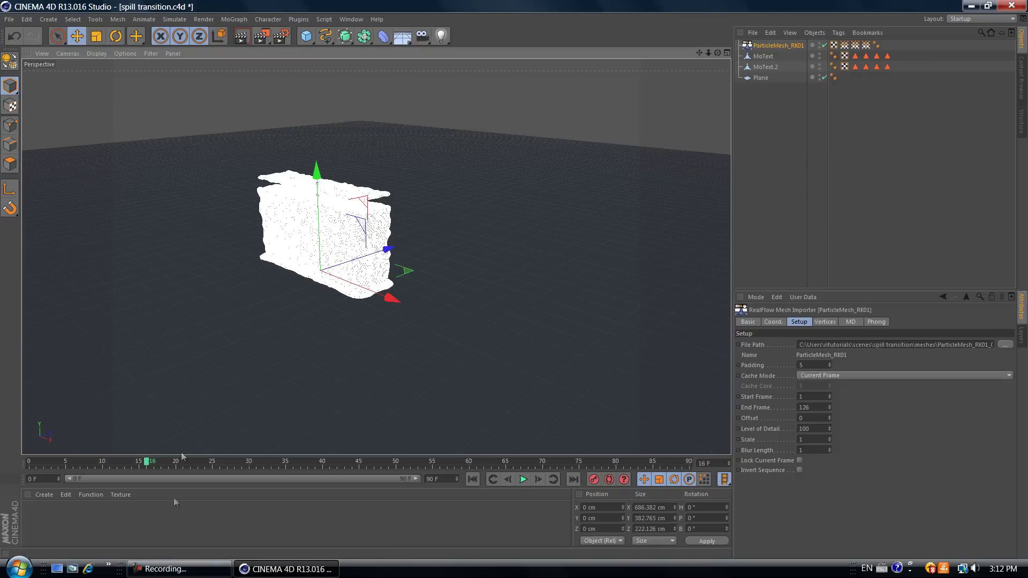
{"action": "left_click", "coordinate": [213, 468]}
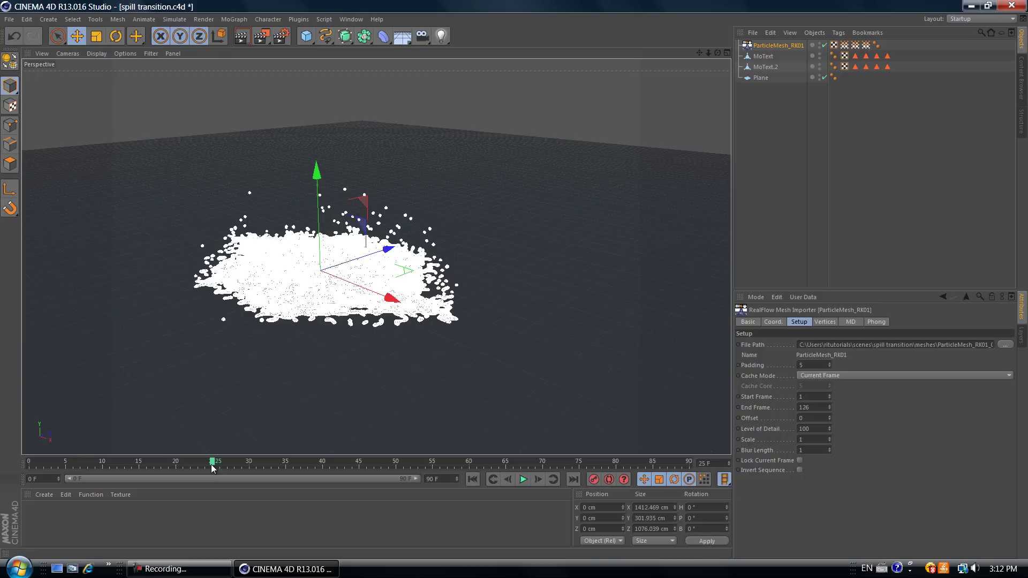
{"action": "left_click", "coordinate": [255, 462]}
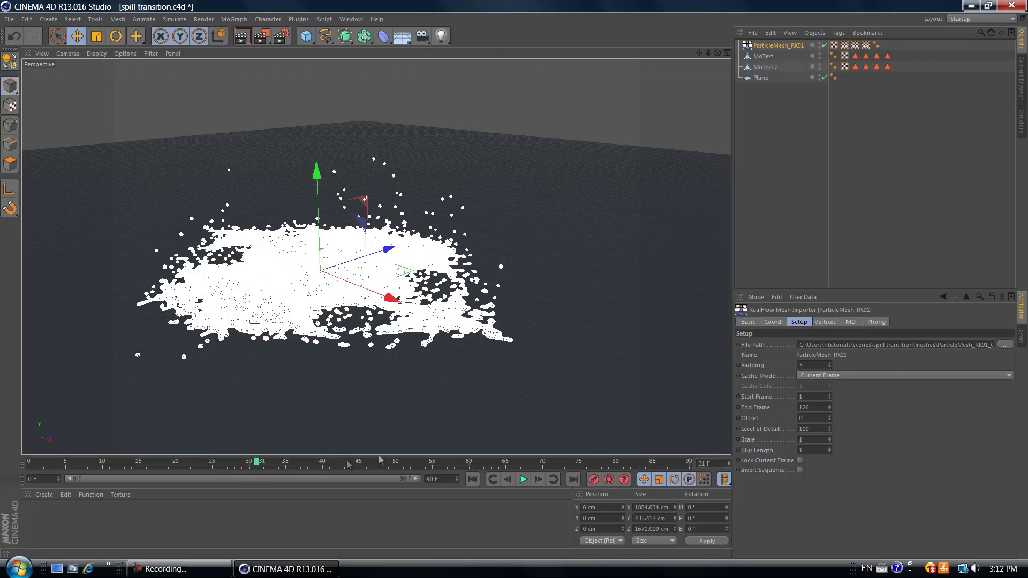
{"action": "left_click", "coordinate": [437, 467]}
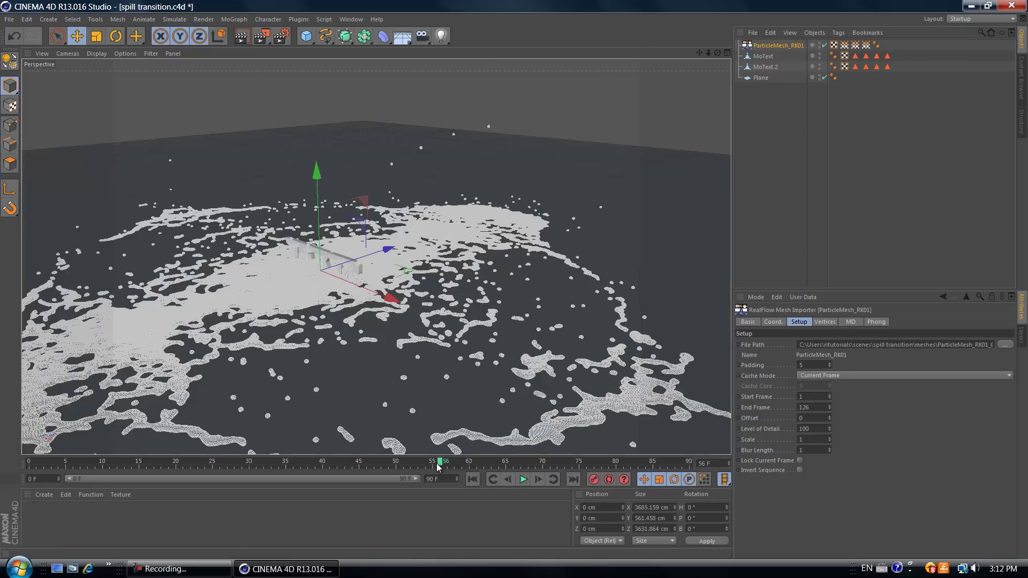
- Examine the fluid mesh around the text up close and from the front at frame 81
{"action": "left_click", "coordinate": [625, 463]}
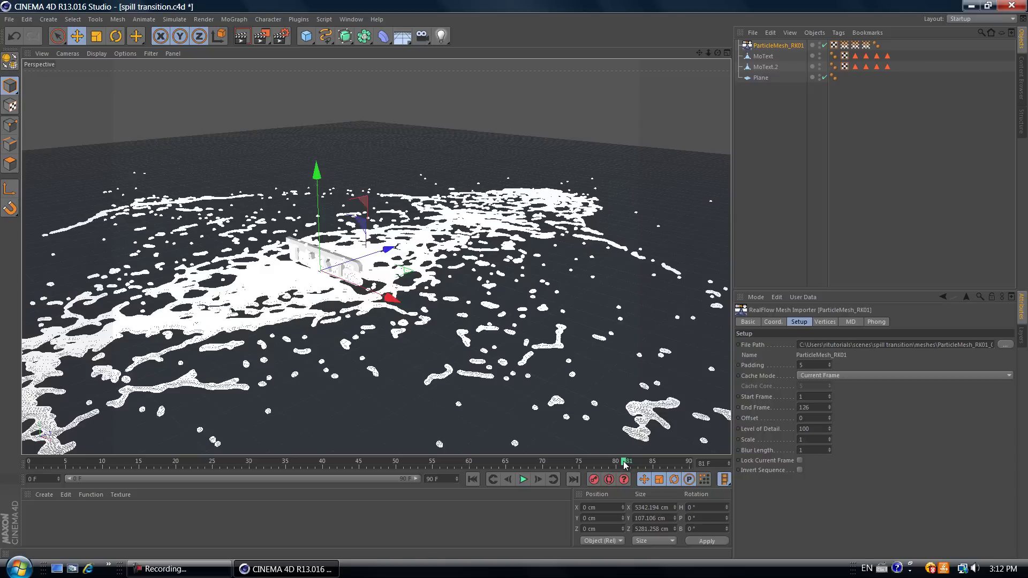
{"action": "scroll", "coordinate": [276, 164], "scroll_direction": "up", "scroll_amount": 5}
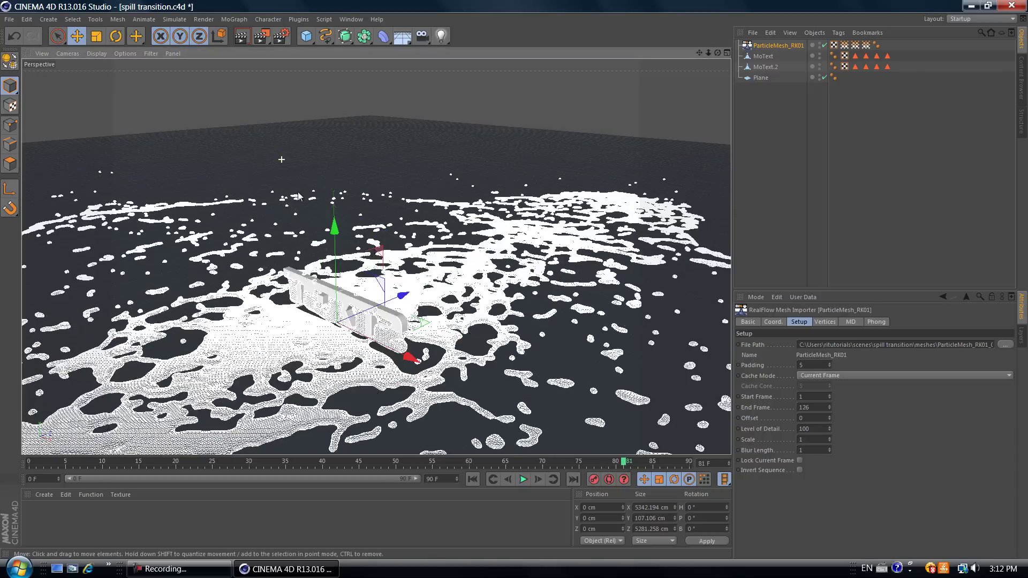
{"action": "scroll", "coordinate": [360, 353], "scroll_direction": "up", "scroll_amount": 8}
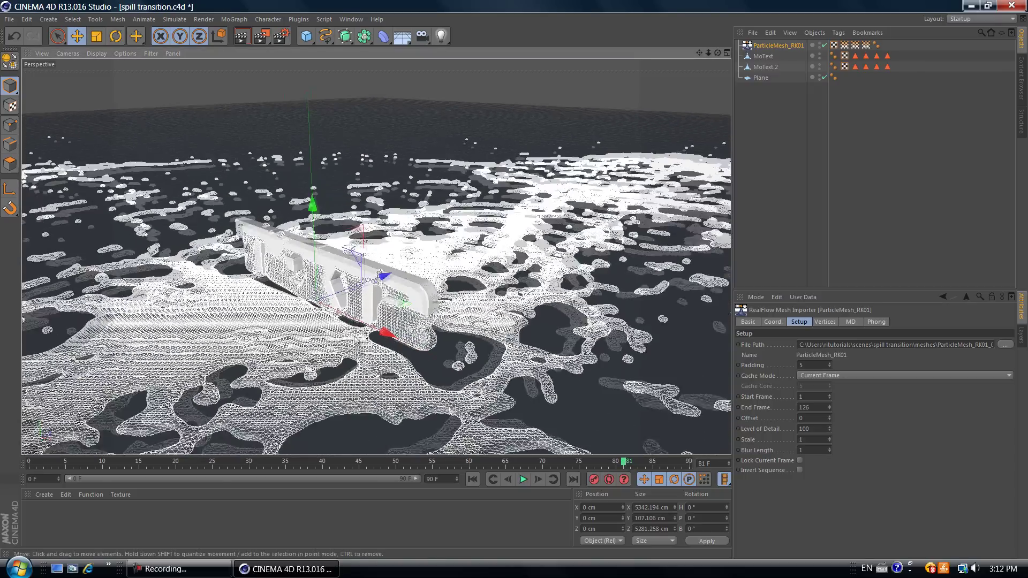
{"action": "scroll", "coordinate": [316, 269], "scroll_direction": "up", "scroll_amount": 6}
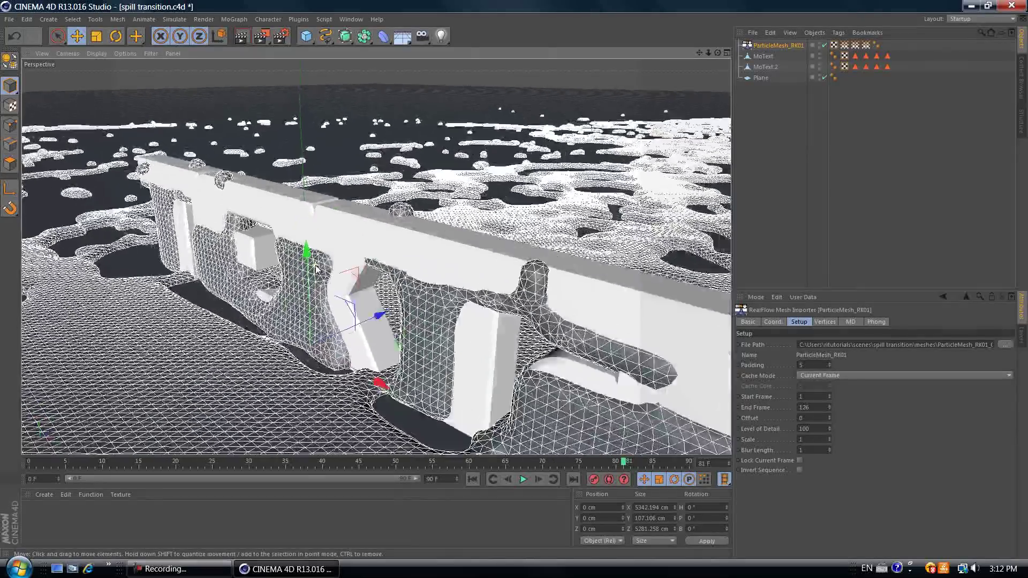
{"action": "scroll", "coordinate": [306, 281], "scroll_direction": "down", "scroll_amount": 6}
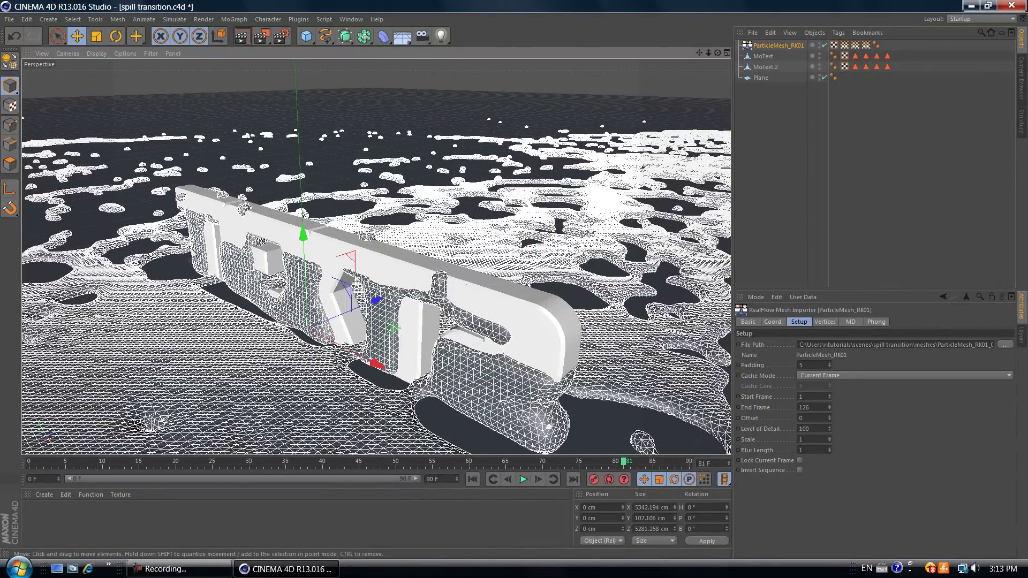
{"action": "scroll", "coordinate": [280, 340], "scroll_direction": "down", "scroll_amount": 8}
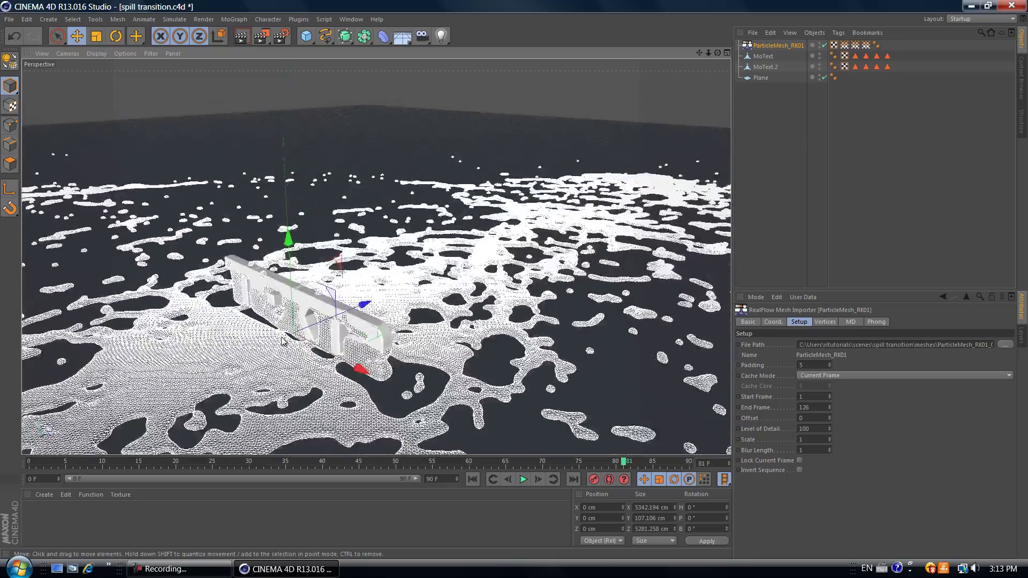
{"action": "scroll", "coordinate": [282, 340], "scroll_direction": "up", "scroll_amount": 6}
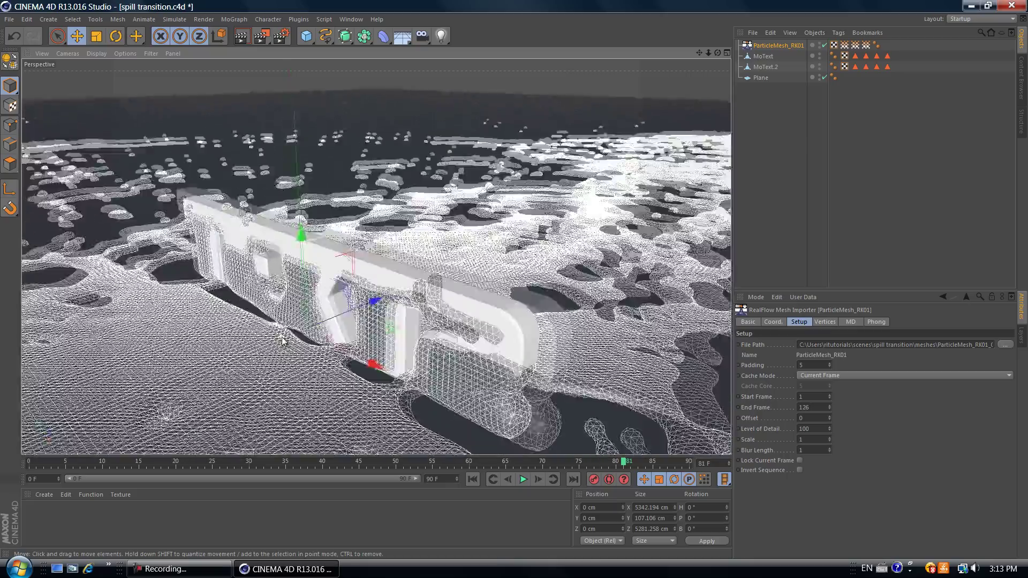
{"action": "scroll", "coordinate": [283, 341], "scroll_direction": "down", "scroll_amount": 2}
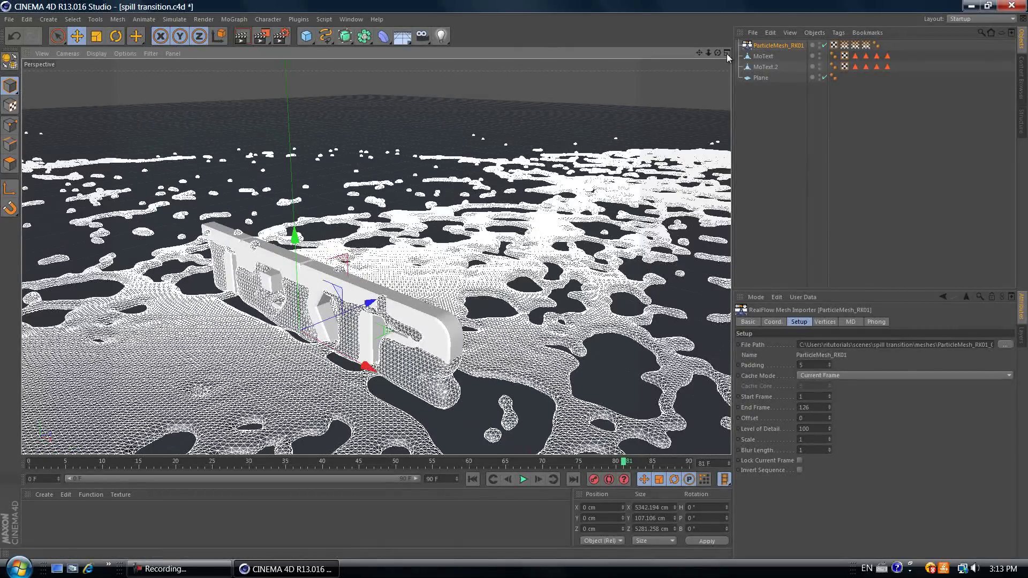
{"action": "left_click_drag", "start_coordinate": [714, 51], "coordinate": [710, 59]}
- Add a Compositing tag to MoText.2 with the timeline at frame 15, where the fluid covers the text
{"action": "left_click", "coordinate": [766, 66]}
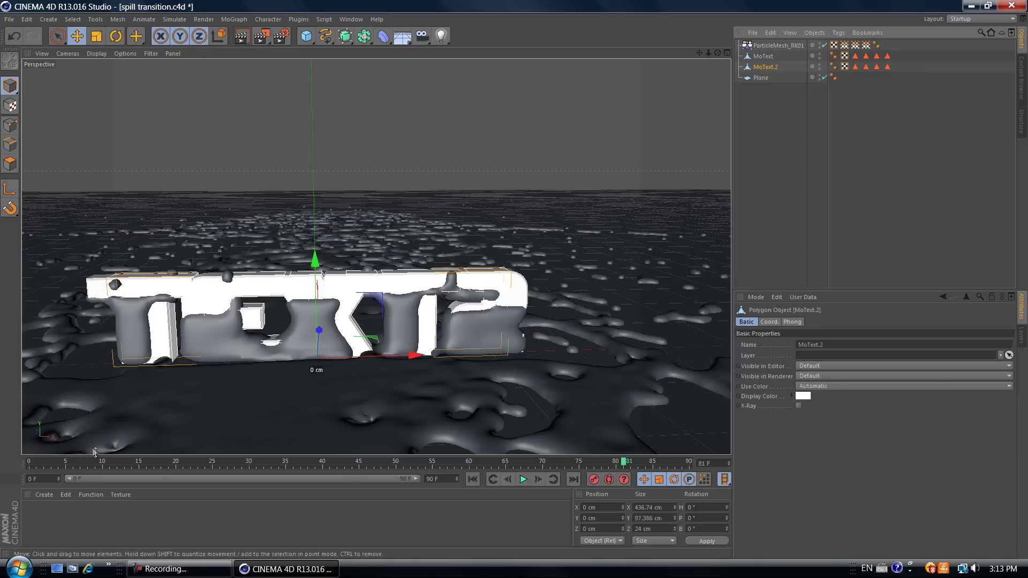
{"action": "left_click", "coordinate": [140, 461]}
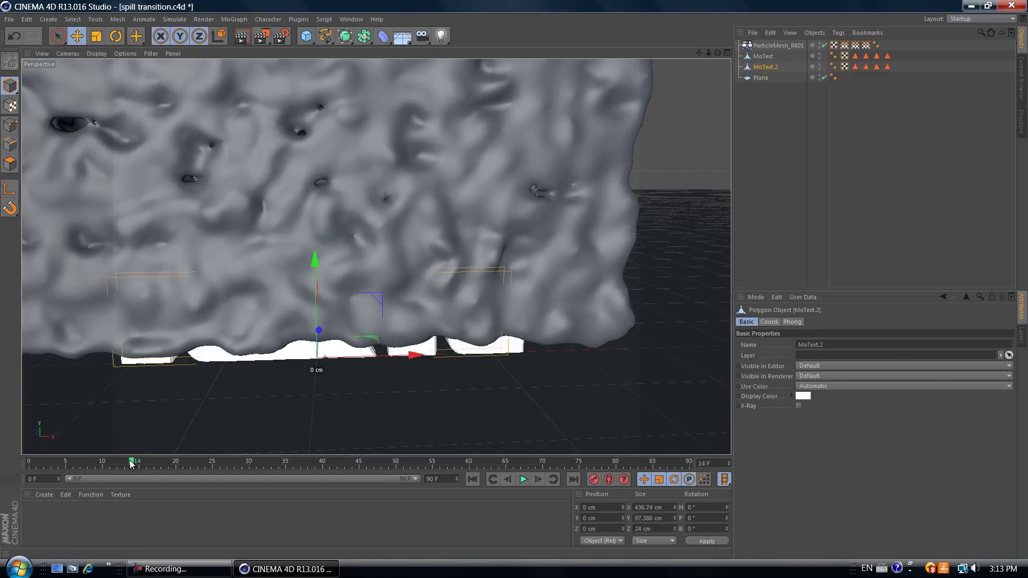
{"action": "left_click_drag", "start_coordinate": [134, 464], "coordinate": [140, 465]}
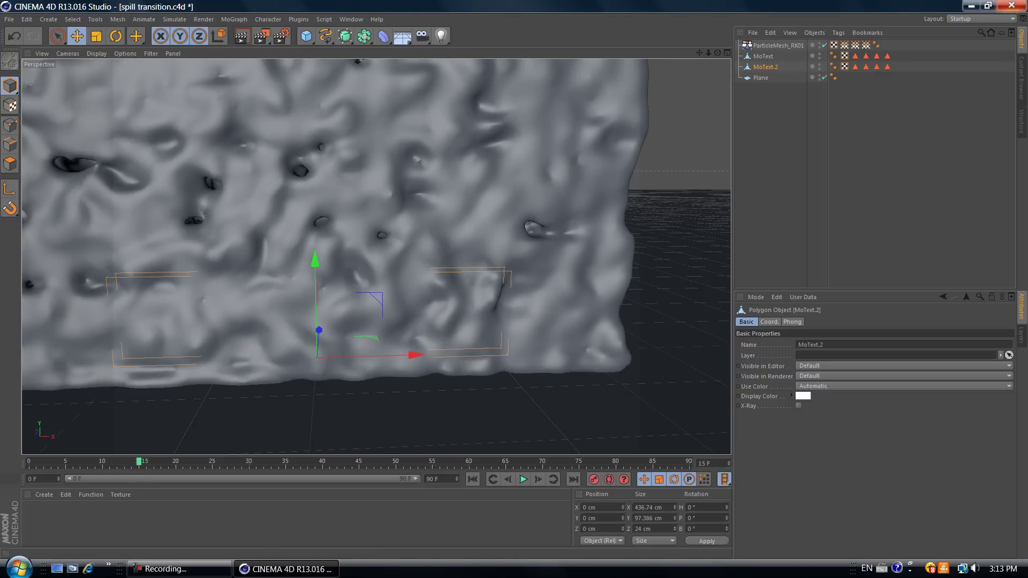
{"action": "right_click", "coordinate": [767, 71]}
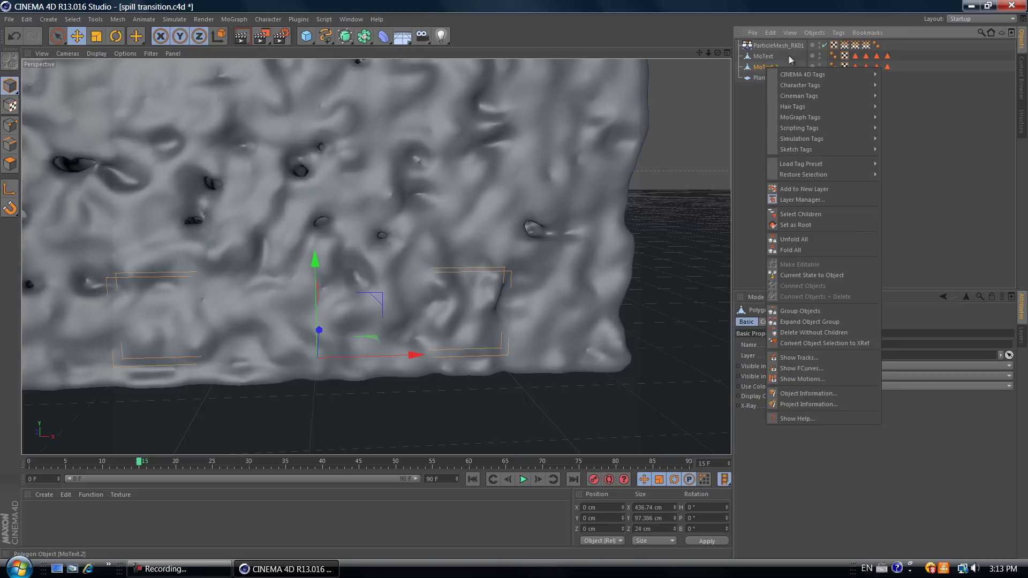
{"action": "mouse_move", "coordinate": [858, 78]}
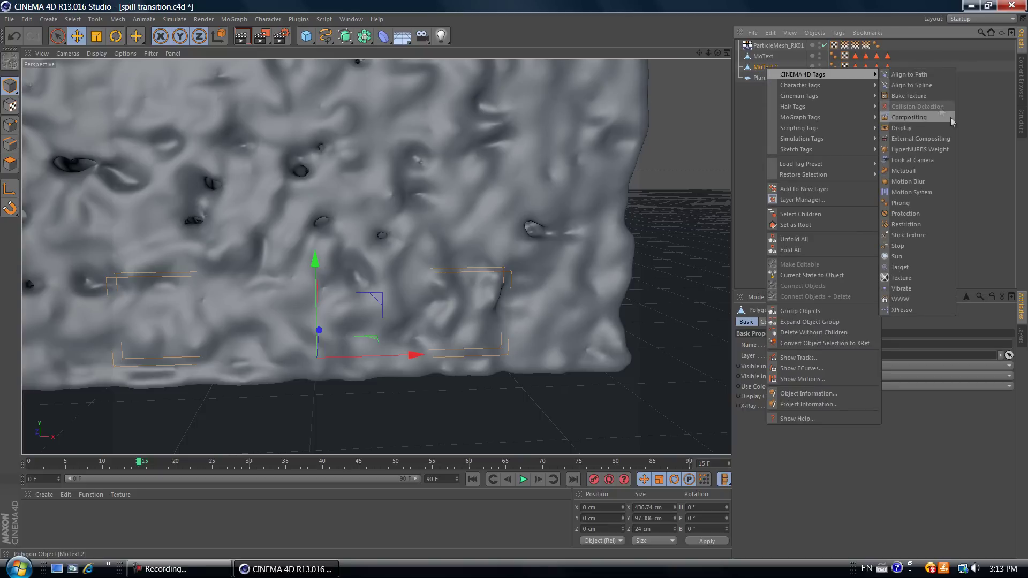
{"action": "left_click", "coordinate": [903, 118]}
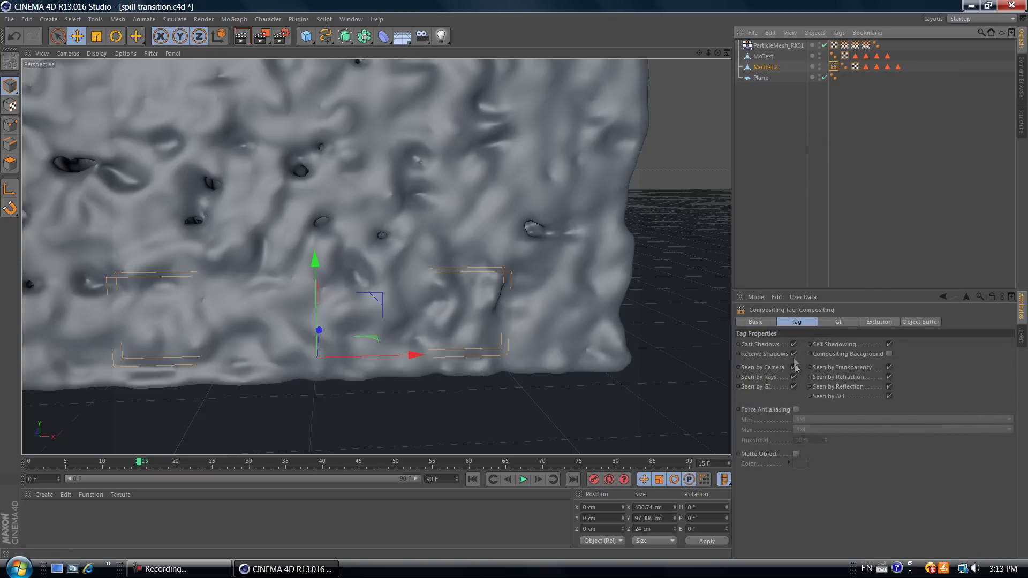
- Keyframe MoText.2's enabled Cast Shadows, Receive Shadows, Seen by Camera, Seen by Rays and Seen by GI at frame 15
{"action": "left_click", "coordinate": [738, 344], "text": "ctrl"}
{"action": "left_click", "coordinate": [737, 354], "text": "ctrl"}
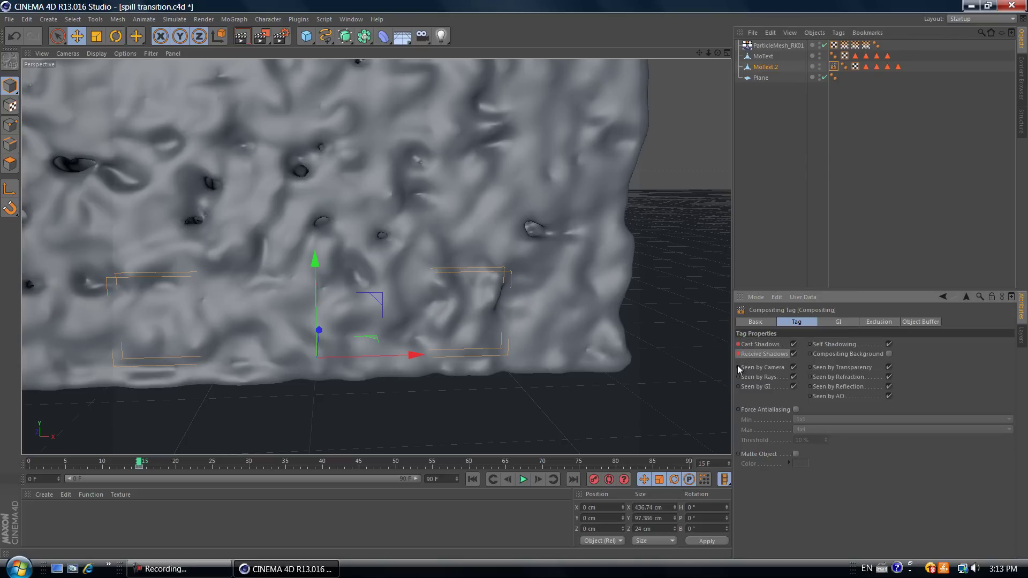
{"action": "left_click", "coordinate": [738, 368], "text": "ctrl"}
{"action": "left_click", "coordinate": [739, 378], "text": "ctrl"}
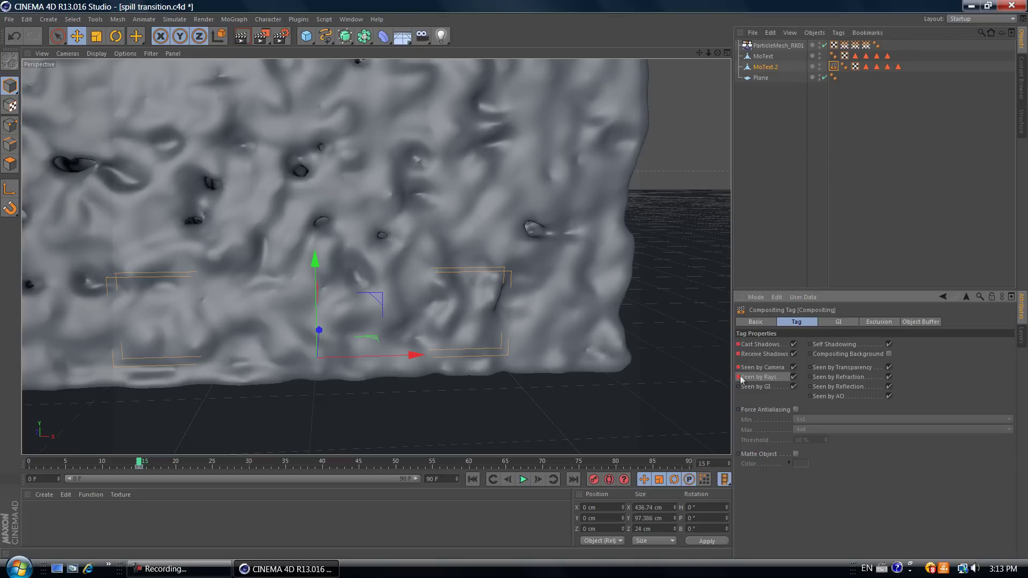
{"action": "left_click", "coordinate": [738, 386], "text": "ctrl"}
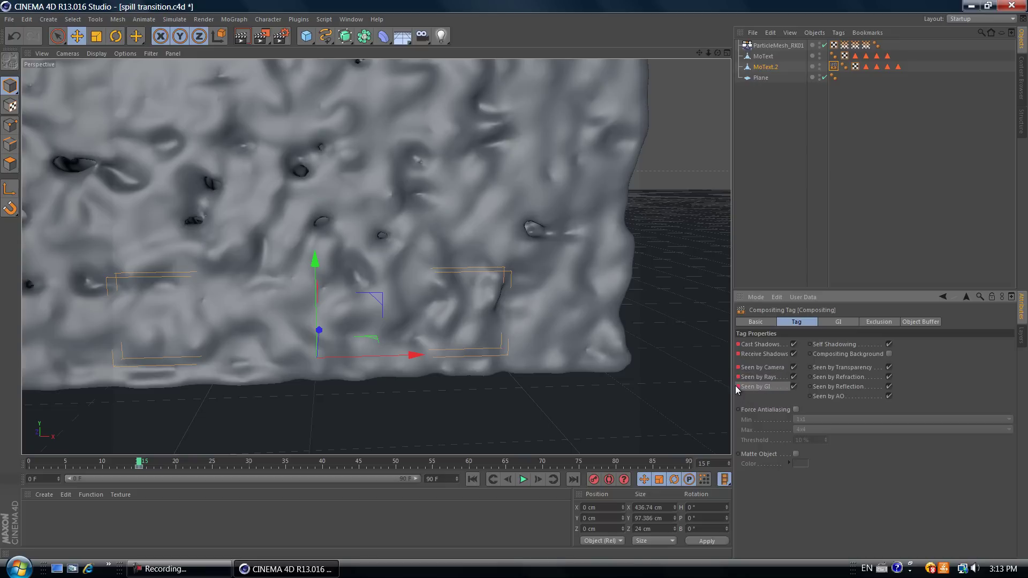
- Keyframe MoText.2's enabled Seen by Transparency, Refraction, Reflection, AO and Self Shadowing at frame 15
{"action": "left_click", "coordinate": [810, 368], "text": "ctrl"}
{"action": "left_click", "coordinate": [811, 377], "text": "ctrl"}
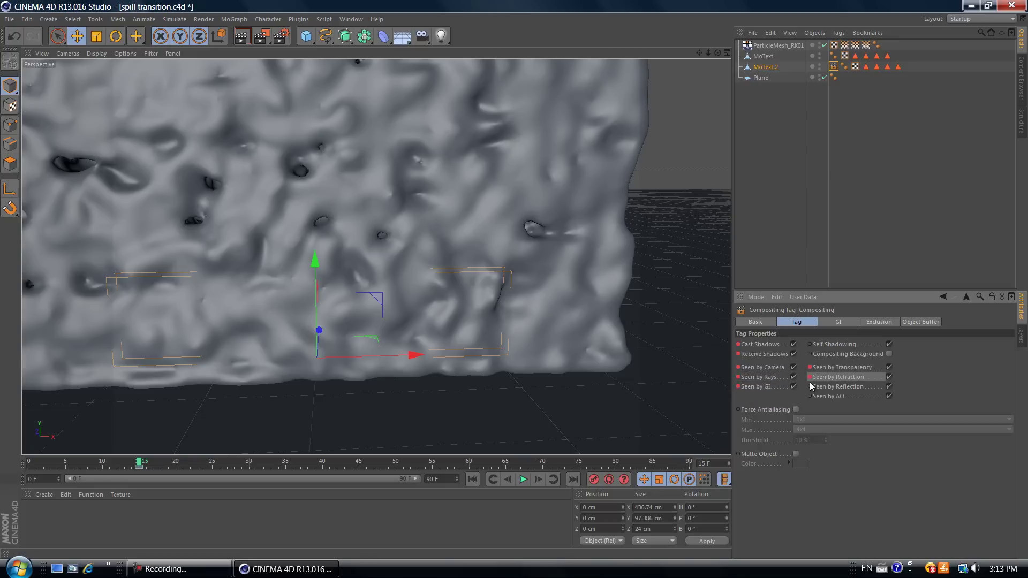
{"action": "left_click", "coordinate": [810, 388], "text": "ctrl"}
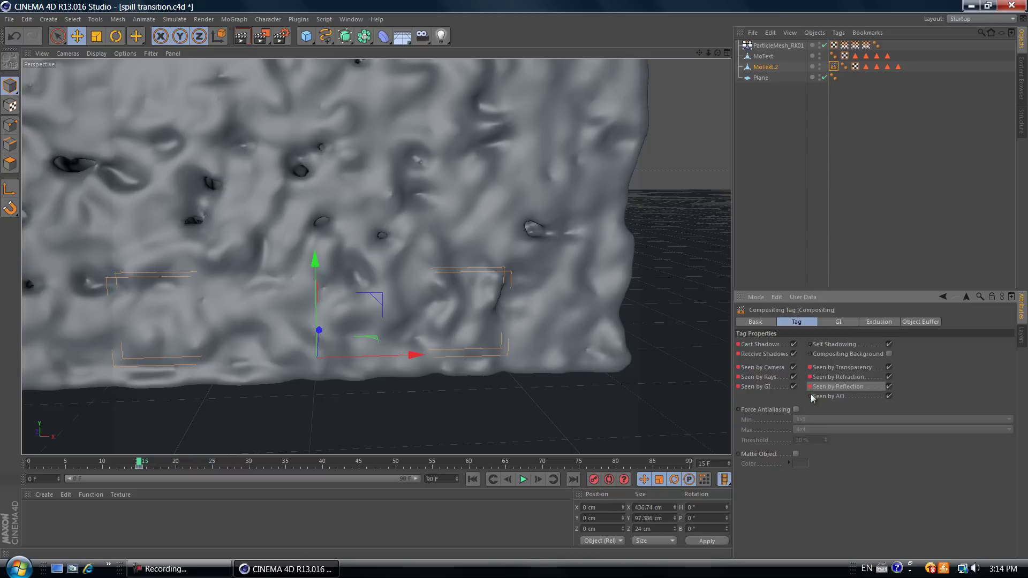
{"action": "left_click", "coordinate": [810, 397], "text": "ctrl"}
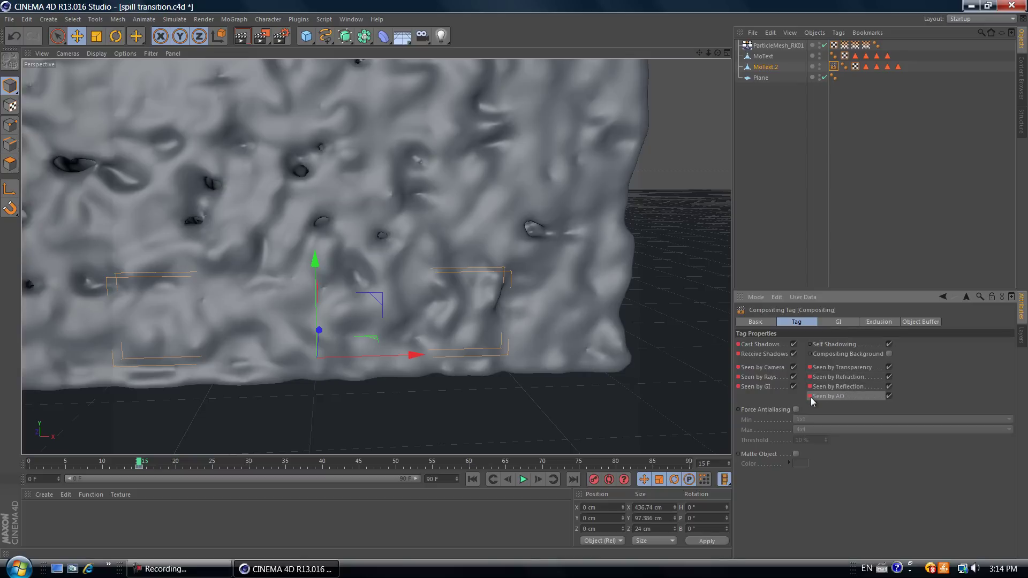
{"action": "left_click", "coordinate": [810, 345], "text": "ctrl"}
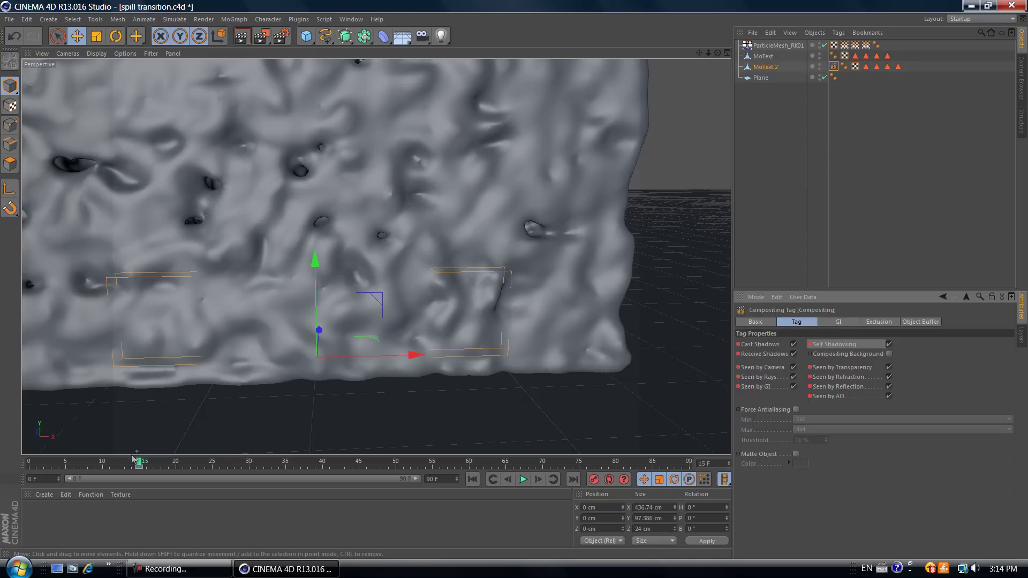
- At frame 16, disable MoText.2's Cast Shadows, Receive Shadows, and Seen by Camera, Rays, GI and Transparency
{"action": "left_click_drag", "start_coordinate": [140, 464], "coordinate": [178, 467]}
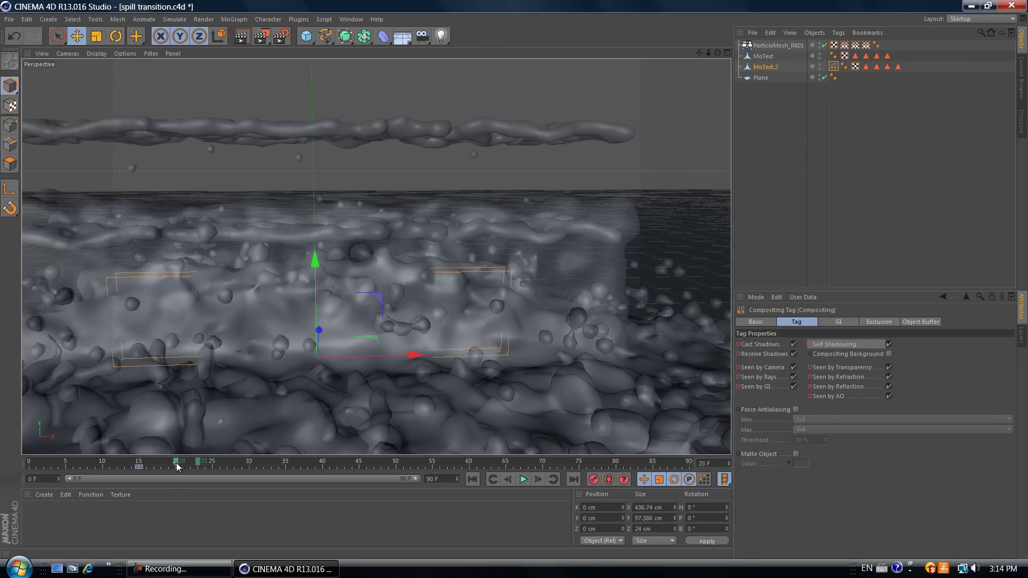
{"action": "left_click_drag", "start_coordinate": [167, 467], "coordinate": [153, 463]}
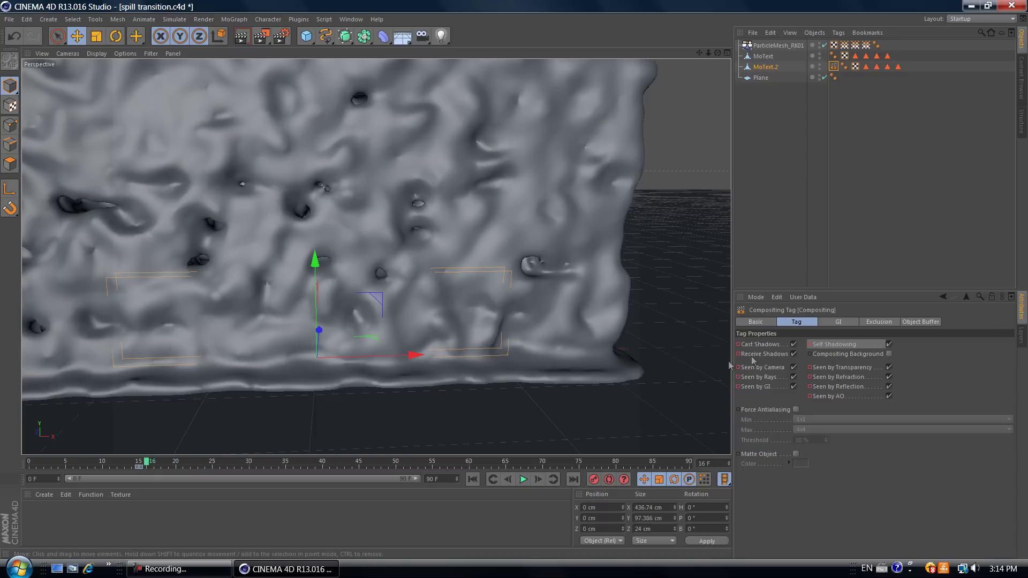
{"action": "left_click", "coordinate": [793, 345]}
{"action": "left_click", "coordinate": [793, 354]}
{"action": "left_click", "coordinate": [793, 367]}
{"action": "left_click", "coordinate": [794, 377]}
{"action": "left_click", "coordinate": [793, 387]}
{"action": "left_click", "coordinate": [888, 367]}
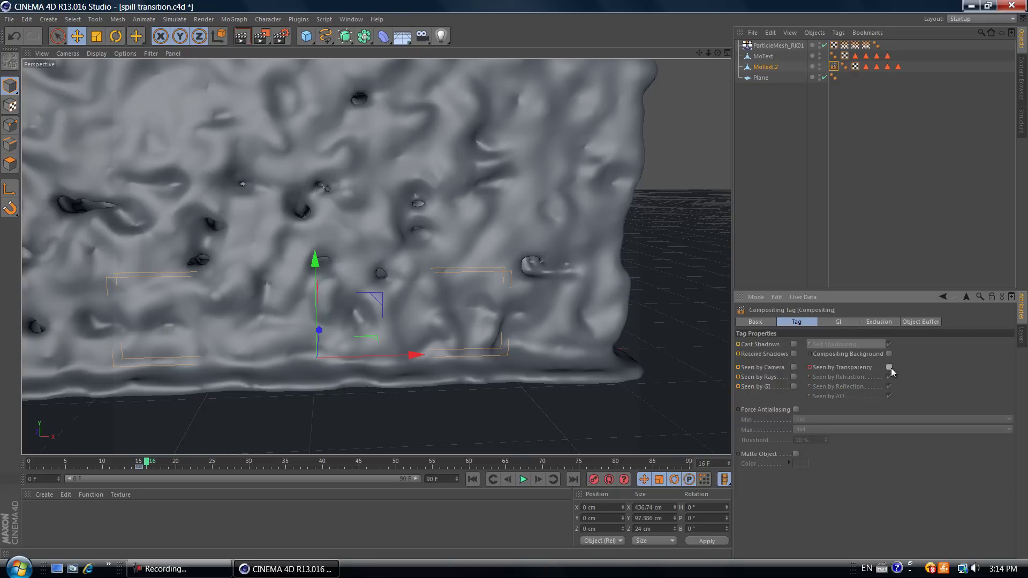
- Keyframe MoText.2's disabled shadow, camera, rays, GI and transparency options at frame 16
{"action": "left_click", "coordinate": [738, 344], "text": "ctrl"}
{"action": "left_click", "coordinate": [738, 354], "text": "ctrl"}
{"action": "left_click", "coordinate": [738, 367], "text": "ctrl"}
{"action": "left_click", "coordinate": [738, 377], "text": "ctrl"}
{"action": "left_click", "coordinate": [738, 387], "text": "ctrl"}
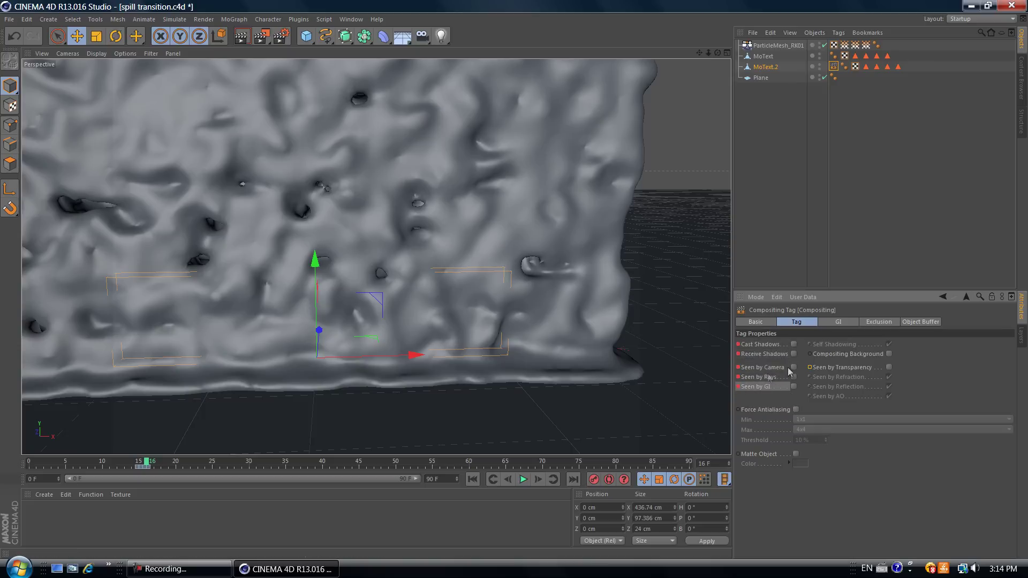
{"action": "left_click", "coordinate": [810, 368], "text": "ctrl"}
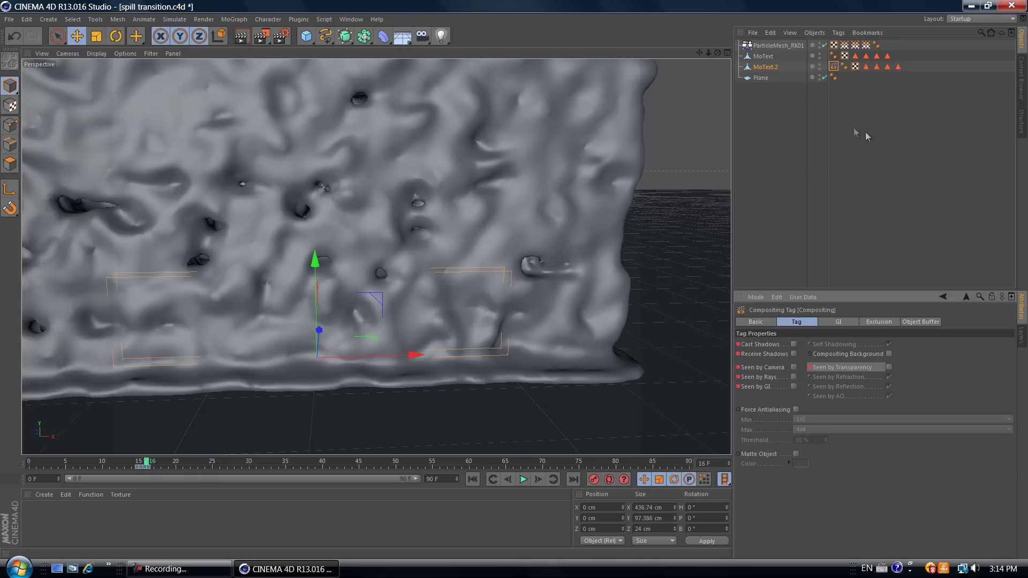
- Add a Compositing tag to MoText with the timeline at frame 15
{"action": "left_click", "coordinate": [769, 57]}
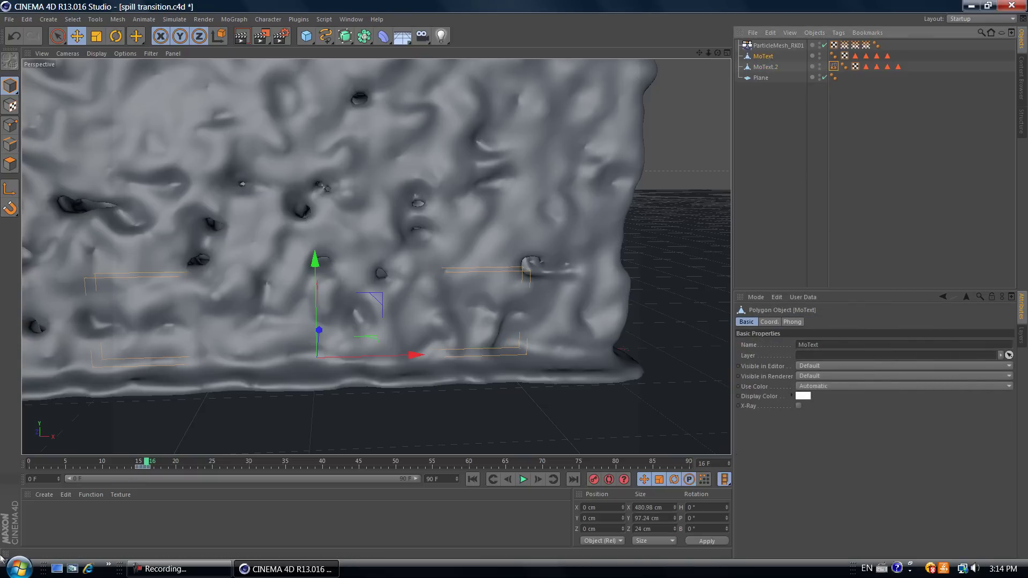
{"action": "left_click", "coordinate": [140, 467]}
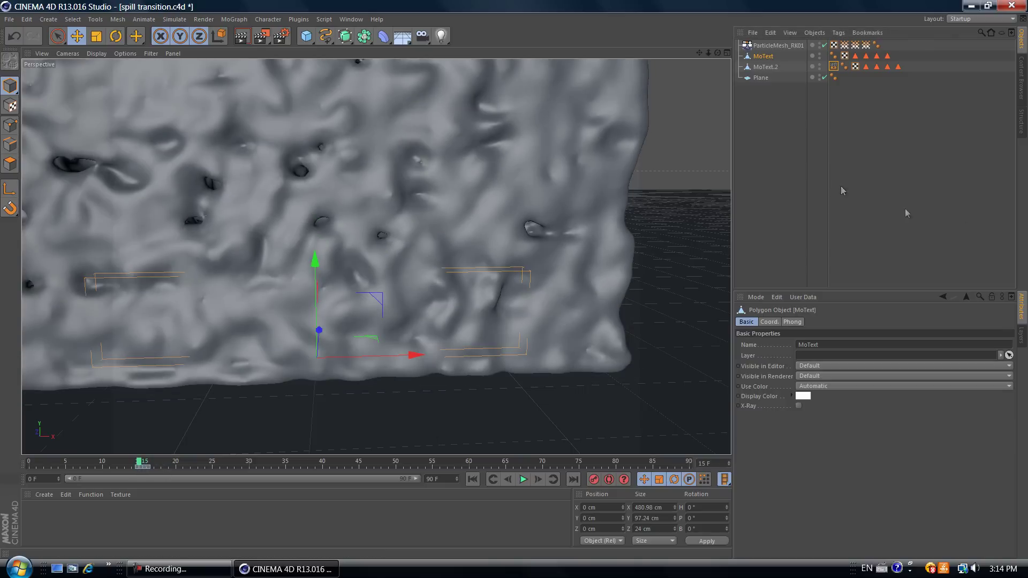
{"action": "right_click", "coordinate": [764, 59]}
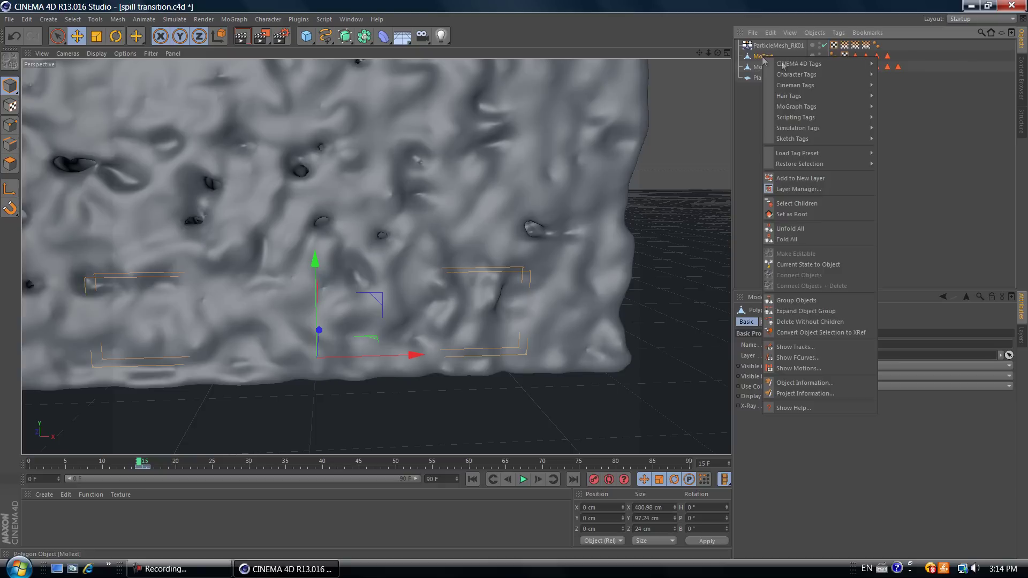
{"action": "mouse_move", "coordinate": [821, 65]}
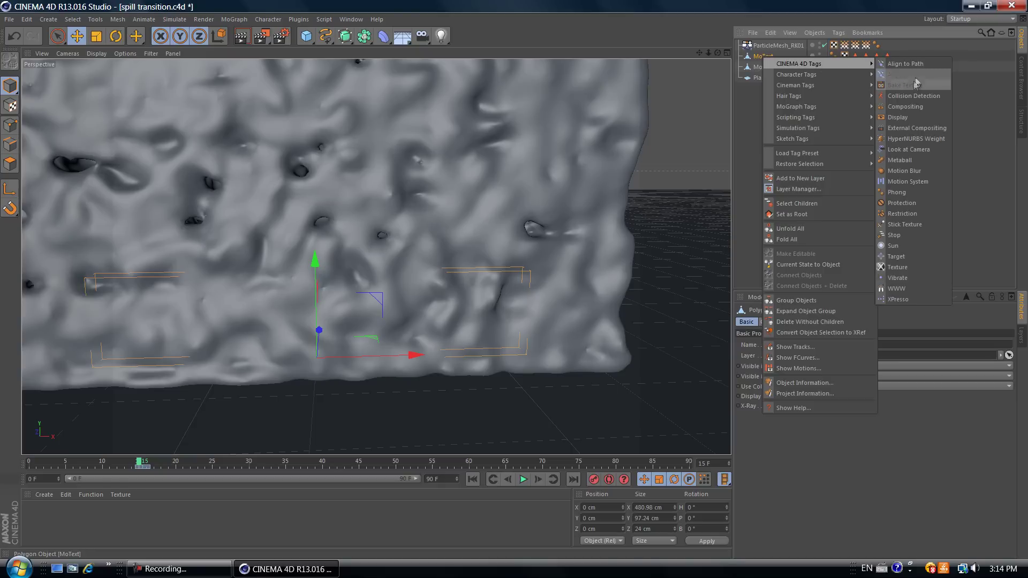
{"action": "left_click", "coordinate": [905, 107]}
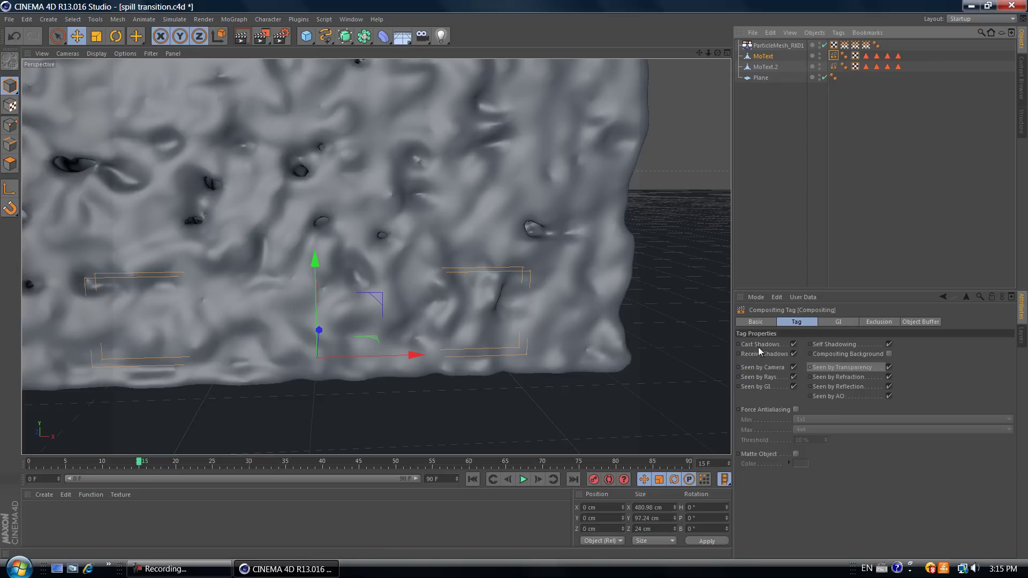
- Disable MoText's Cast Shadows, Receive Shadows, and Seen by Camera, Rays, GI and Transparency at frame 15
{"action": "left_click", "coordinate": [794, 344]}
{"action": "left_click", "coordinate": [794, 353]}
{"action": "left_click", "coordinate": [794, 367]}
{"action": "left_click", "coordinate": [794, 377]}
{"action": "left_click", "coordinate": [794, 386]}
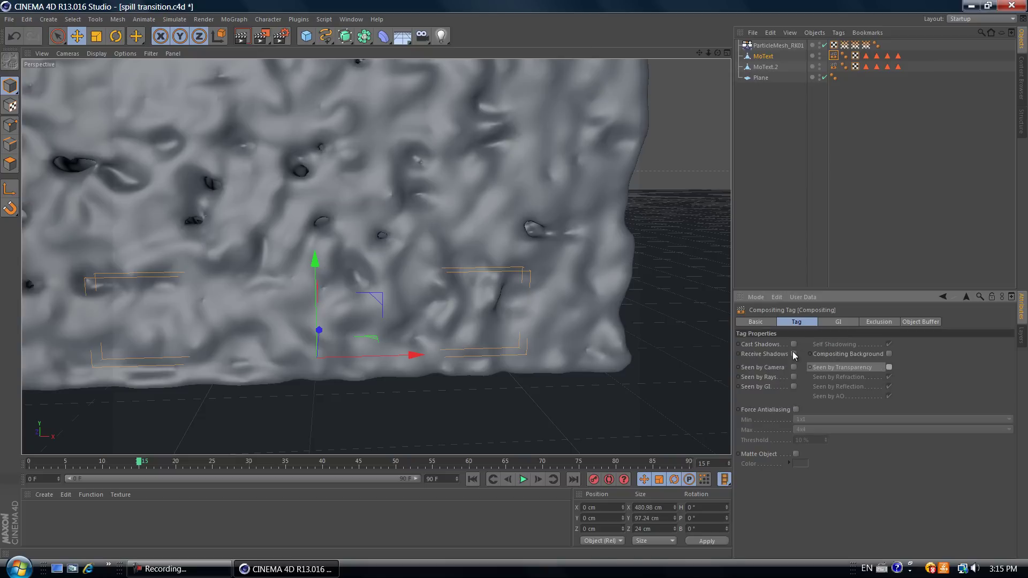
- Keyframe MoText's disabled shadow, camera, rays, GI, transparency and Compositing Background options at frame 15
{"action": "left_click", "coordinate": [738, 354], "text": "ctrl"}
{"action": "left_click", "coordinate": [738, 367], "text": "ctrl"}
{"action": "left_click", "coordinate": [738, 377], "text": "ctrl"}
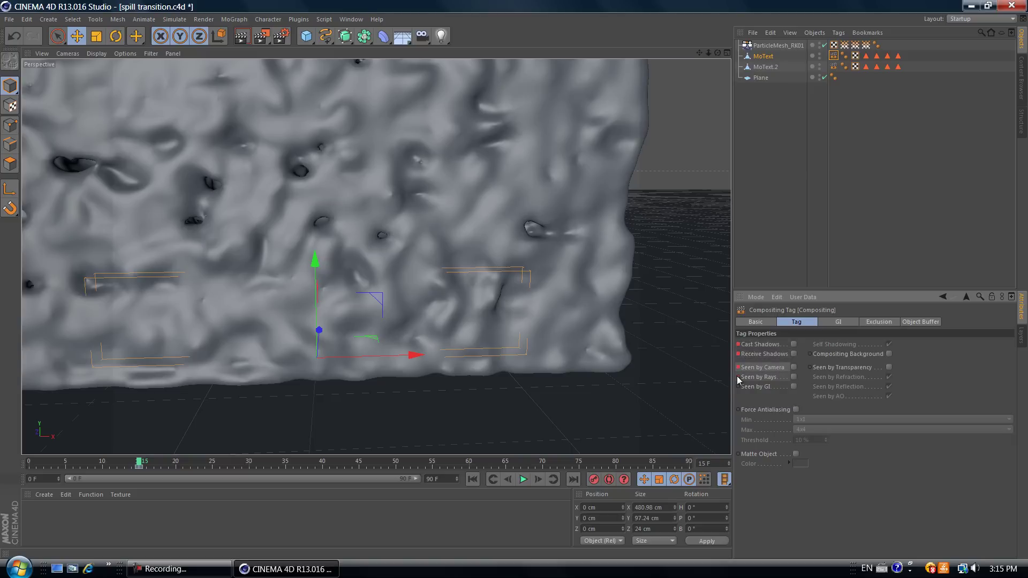
{"action": "left_click", "coordinate": [738, 386], "text": "ctrl"}
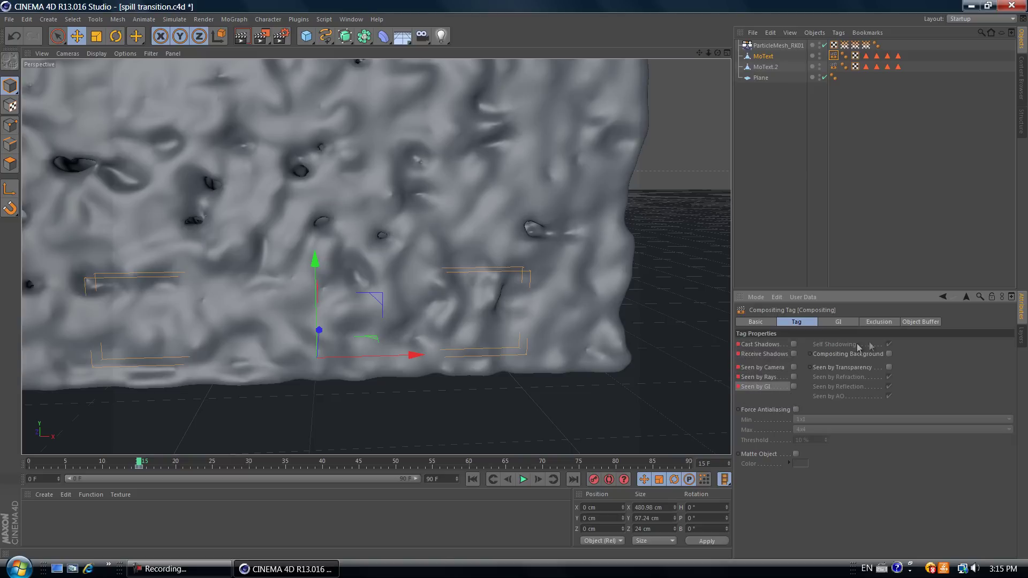
{"action": "left_click", "coordinate": [810, 353], "text": "ctrl"}
{"action": "left_click", "coordinate": [810, 368], "text": "ctrl"}
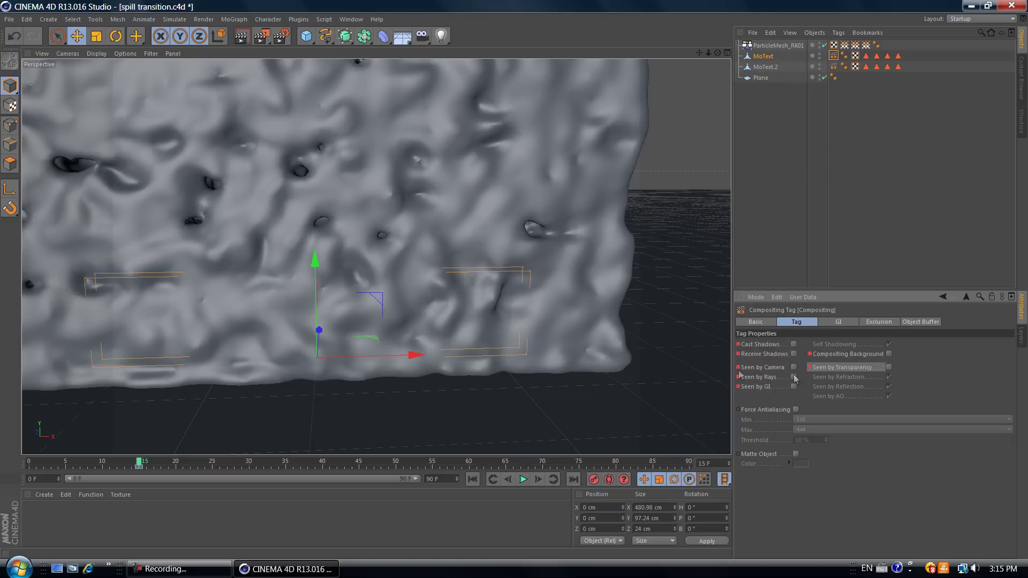
- At frame 16, enable MoText's Cast Shadows, Receive Shadows, Compositing Background, and Seen by Camera, Rays, GI and Transparency
{"action": "left_click", "coordinate": [145, 463]}
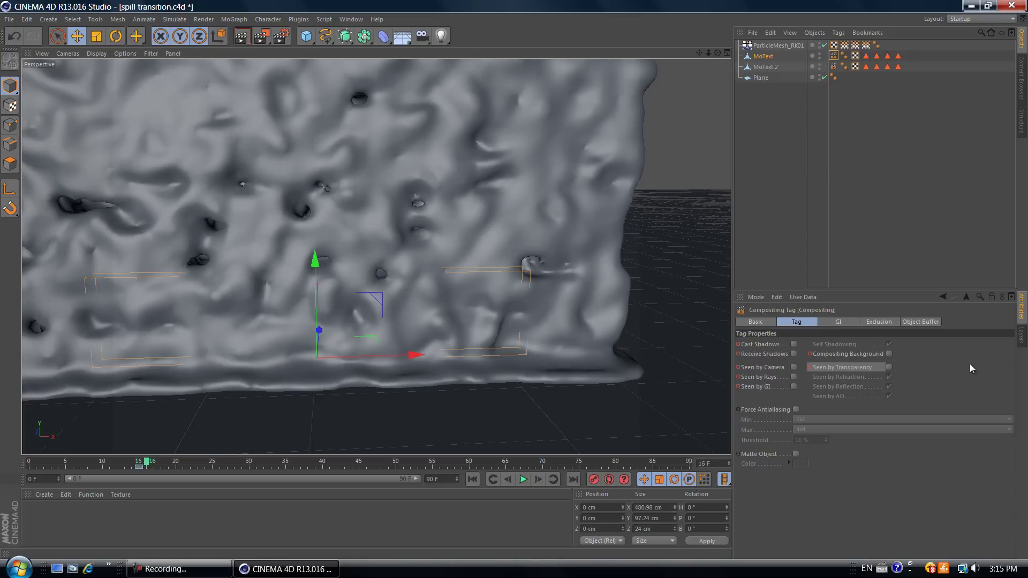
{"action": "left_click", "coordinate": [789, 343]}
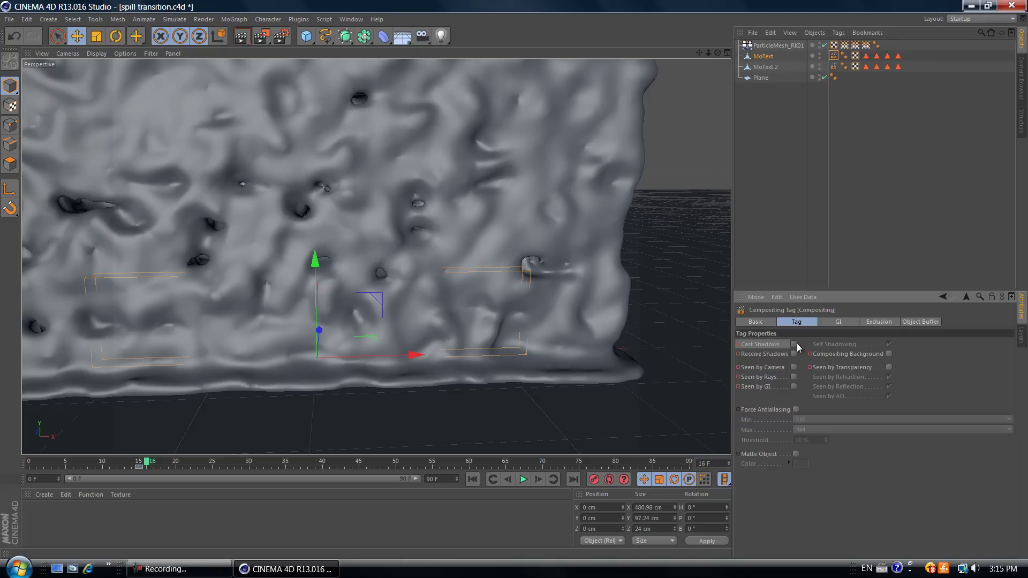
{"action": "left_click_drag", "start_coordinate": [794, 345], "coordinate": [794, 388]}
{"action": "left_click", "coordinate": [889, 367]}
{"action": "left_click", "coordinate": [889, 354]}
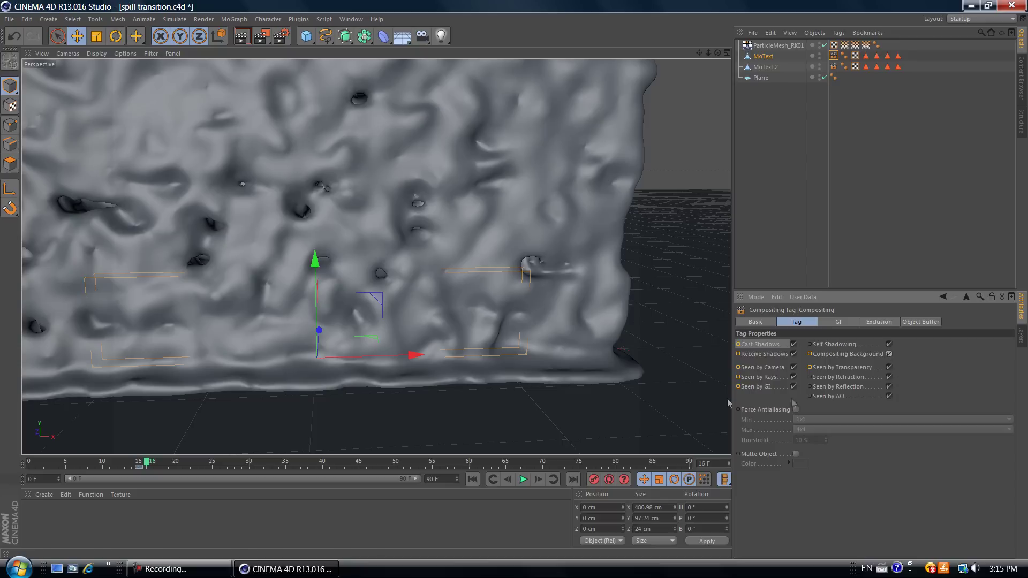
- Keyframe MoText's enabled shadow, camera, rays, GI and transparency options at frame 16, with Compositing Background keyed as disabled
{"action": "left_click", "coordinate": [738, 344], "text": "ctrl"}
{"action": "left_click", "coordinate": [738, 354], "text": "ctrl"}
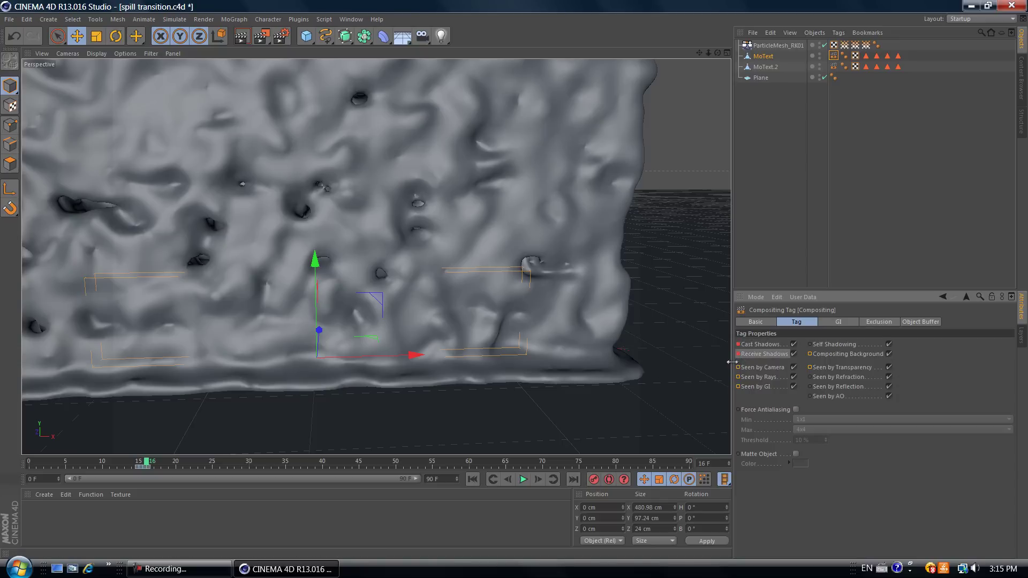
{"action": "left_click", "coordinate": [743, 368]}
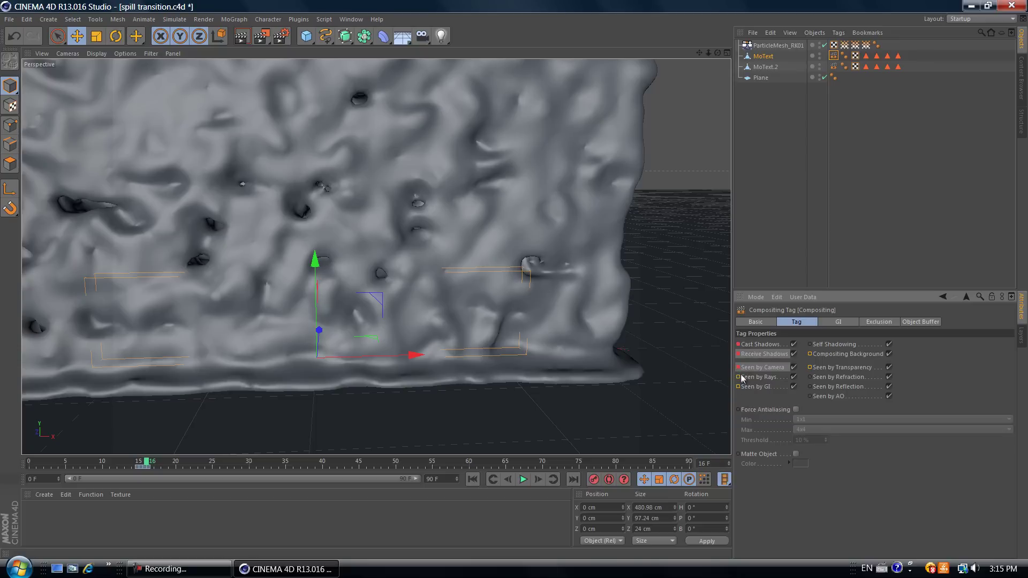
{"action": "left_click", "coordinate": [738, 378]}
{"action": "left_click", "coordinate": [739, 386]}
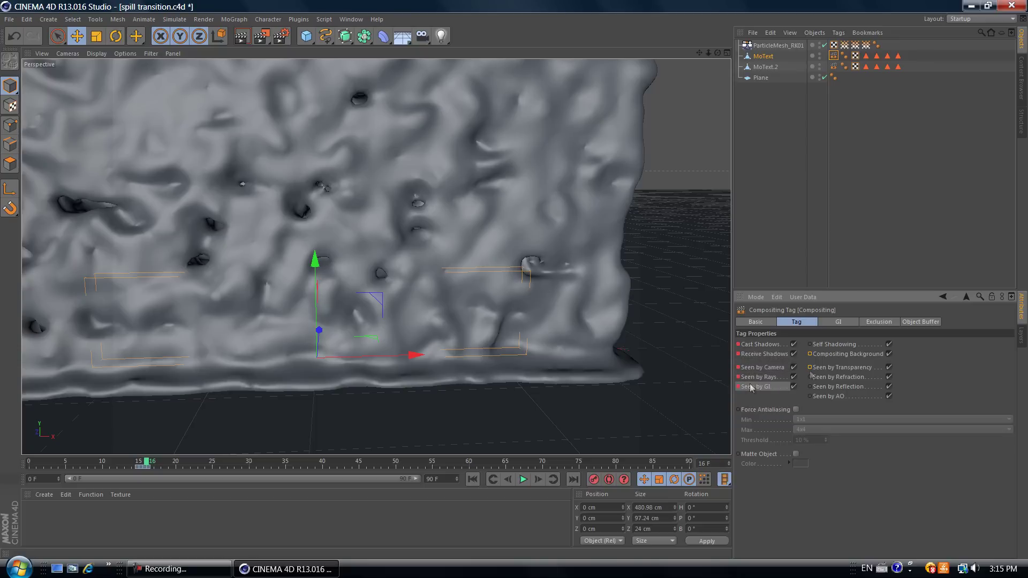
{"action": "left_click", "coordinate": [810, 354]}
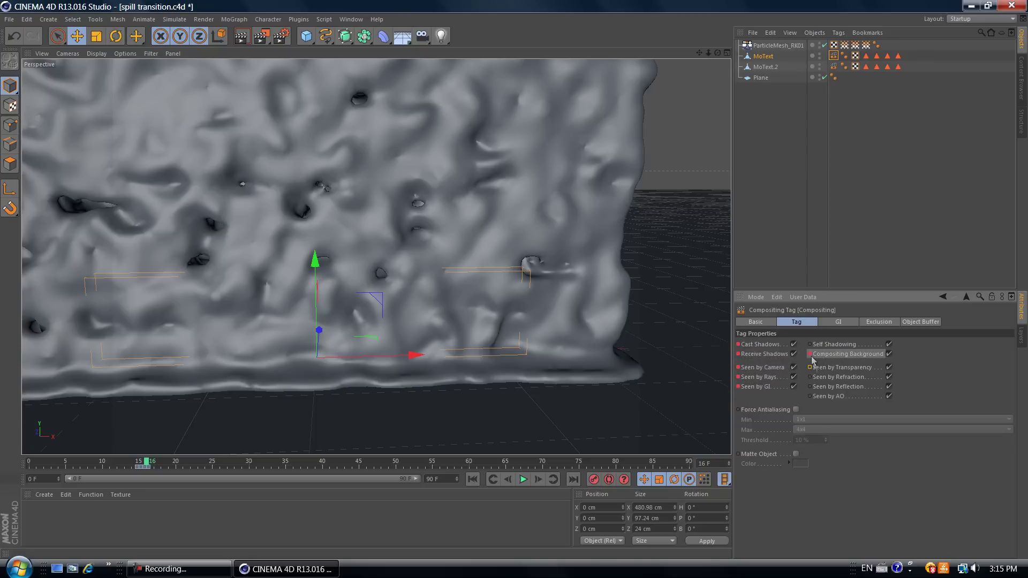
{"action": "left_click", "coordinate": [810, 368]}
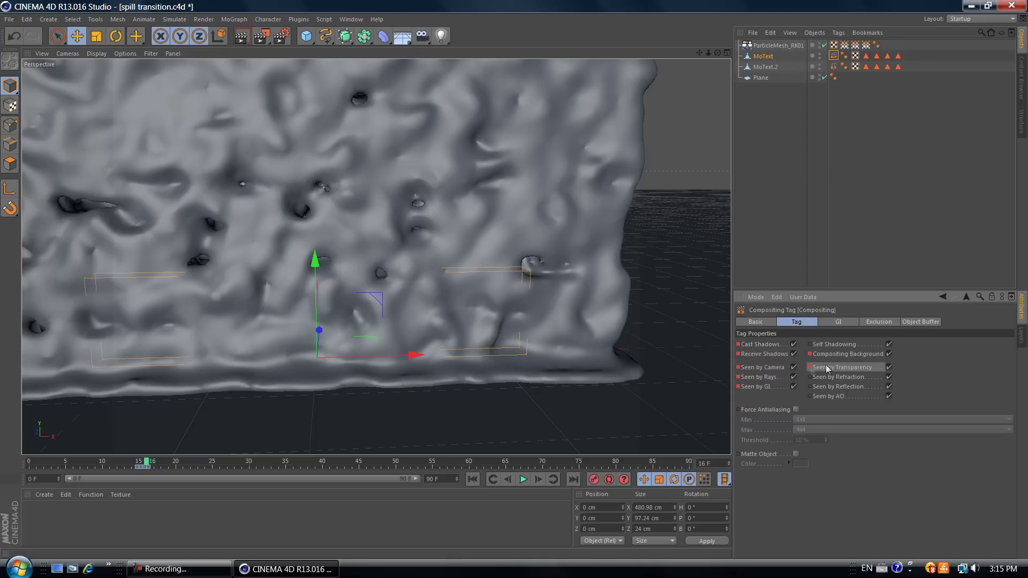
{"action": "left_click", "coordinate": [888, 355]}
{"action": "left_click", "coordinate": [810, 355]}
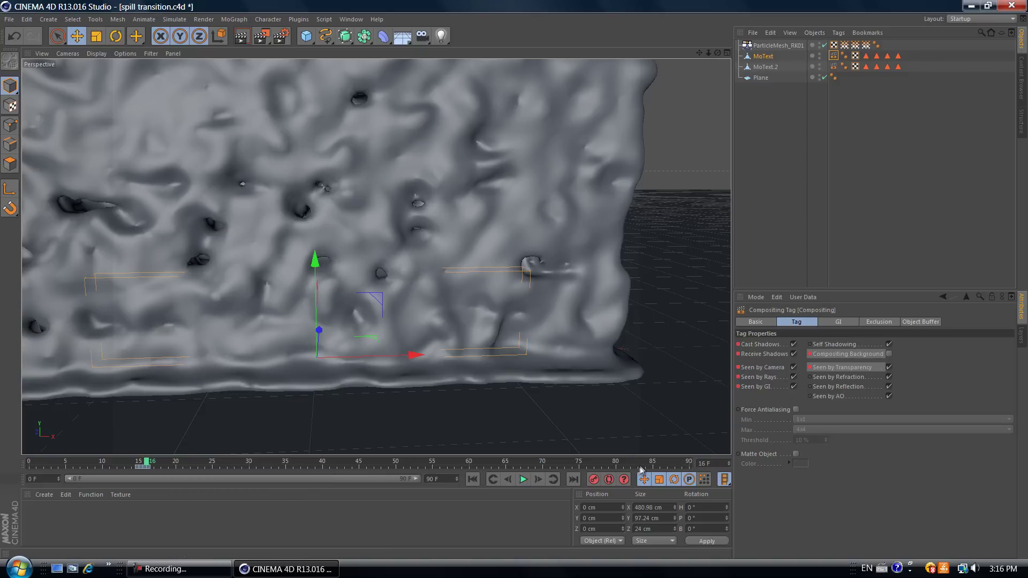
- Render the perspective view at frames 84 and 3 to check the swap between the two texts
{"action": "left_click_drag", "start_coordinate": [648, 462], "coordinate": [646, 465]}
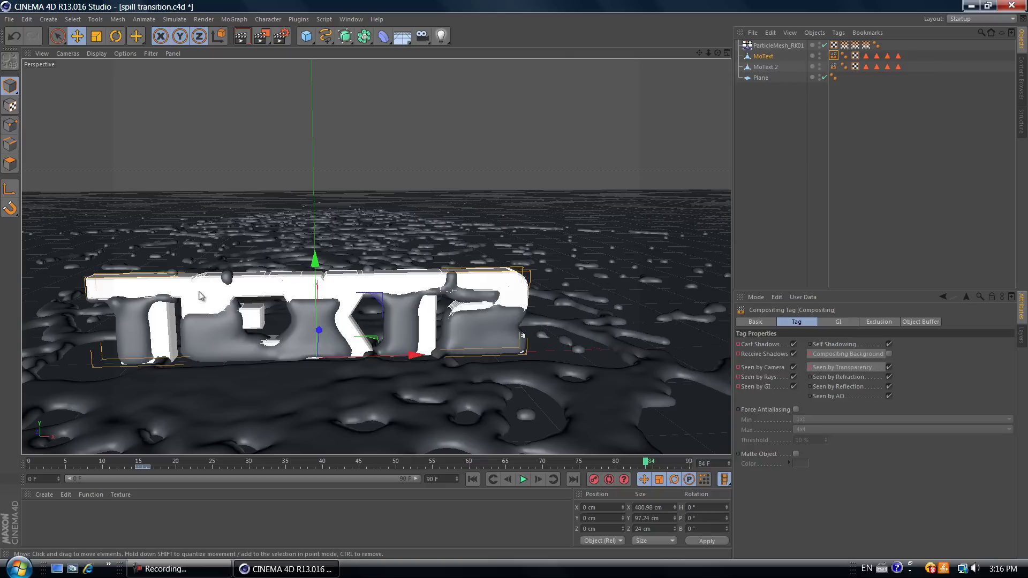
{"action": "left_click", "coordinate": [243, 36]}
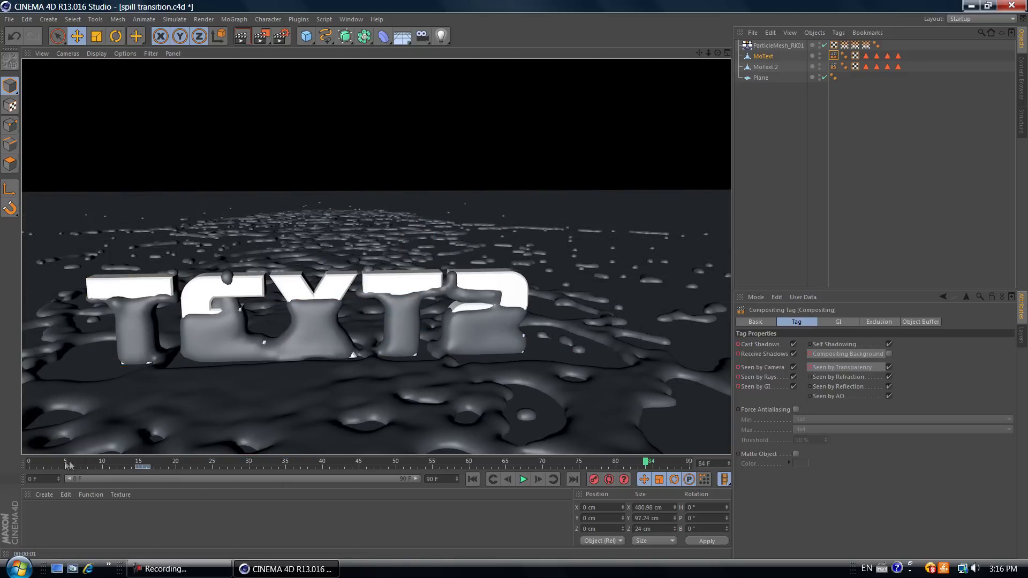
{"action": "left_click", "coordinate": [50, 460]}
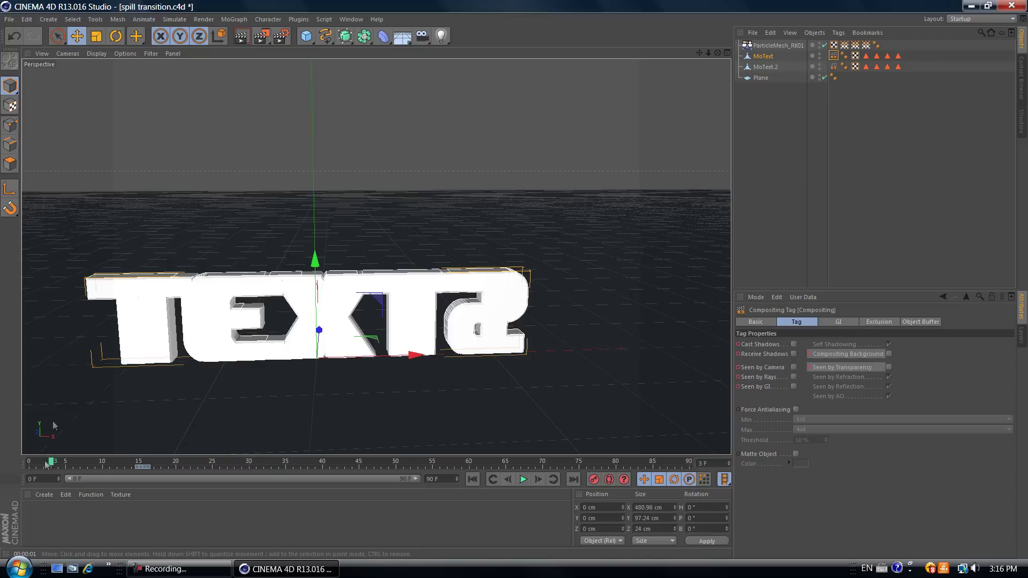
{"action": "left_click", "coordinate": [242, 36]}
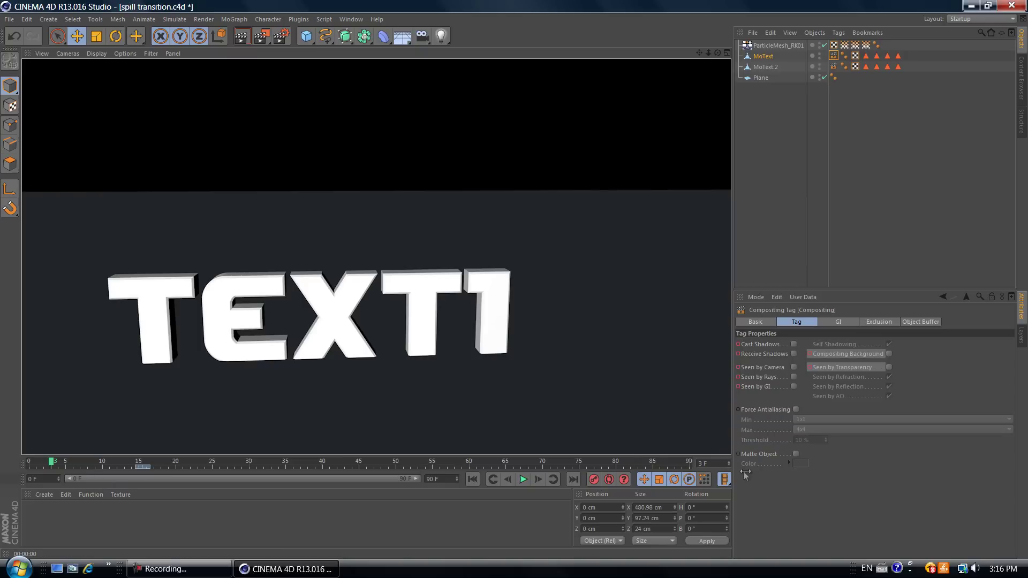
{"action": "left_click", "coordinate": [635, 461]}
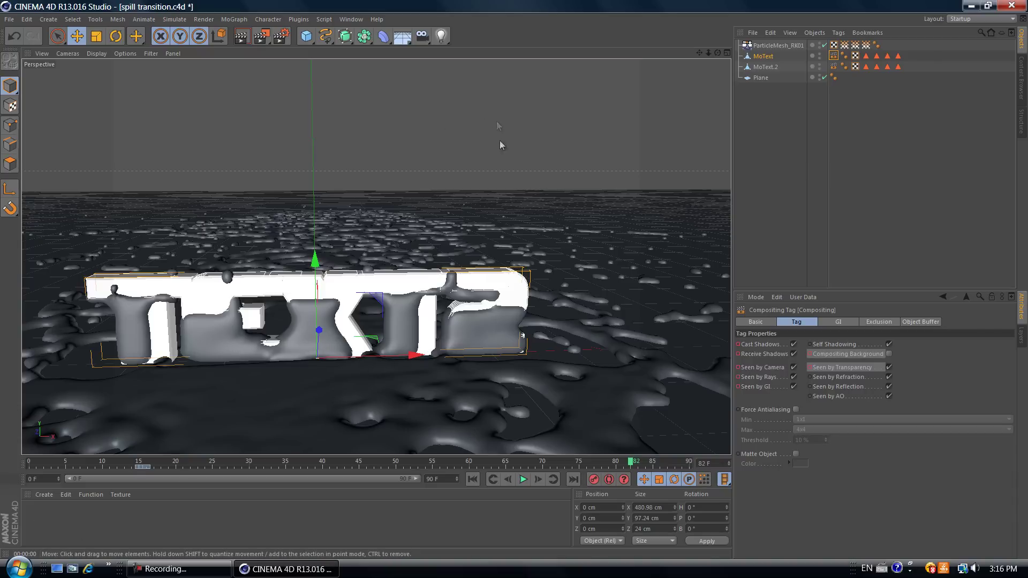
{"action": "left_click", "coordinate": [179, 568]}
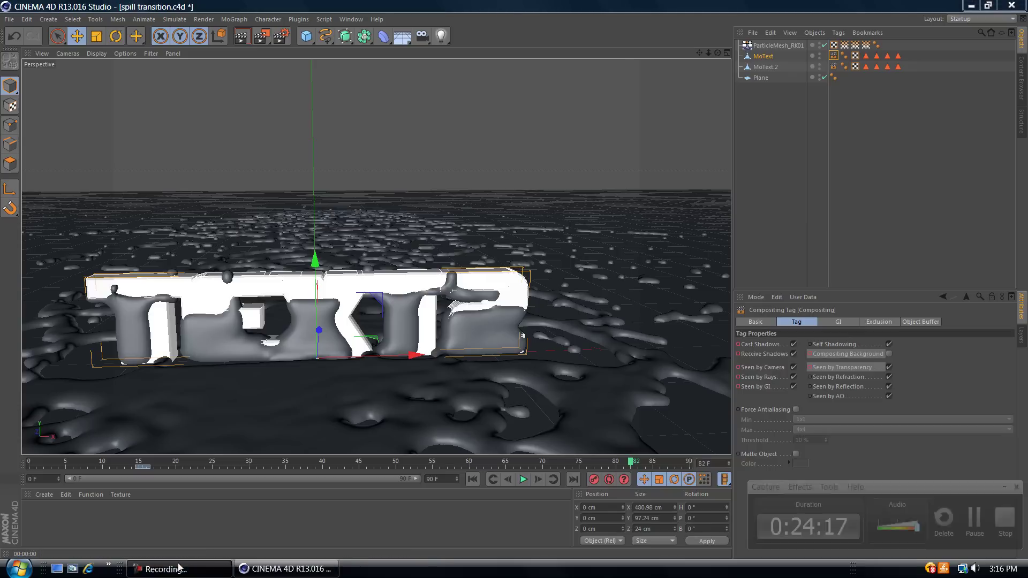
{"action": "left_click", "coordinate": [179, 569]}
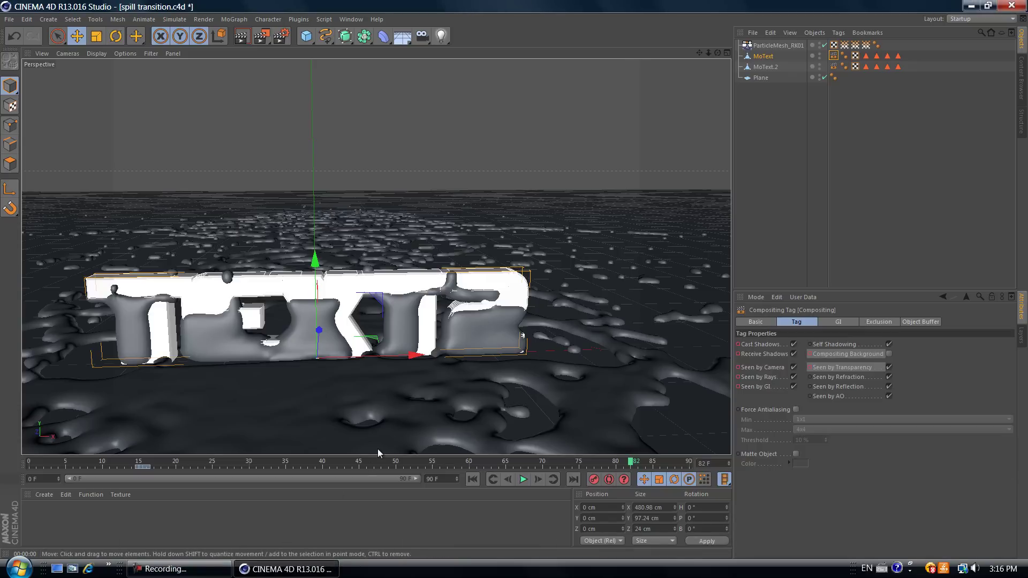
{"action": "left_click", "coordinate": [180, 568]}
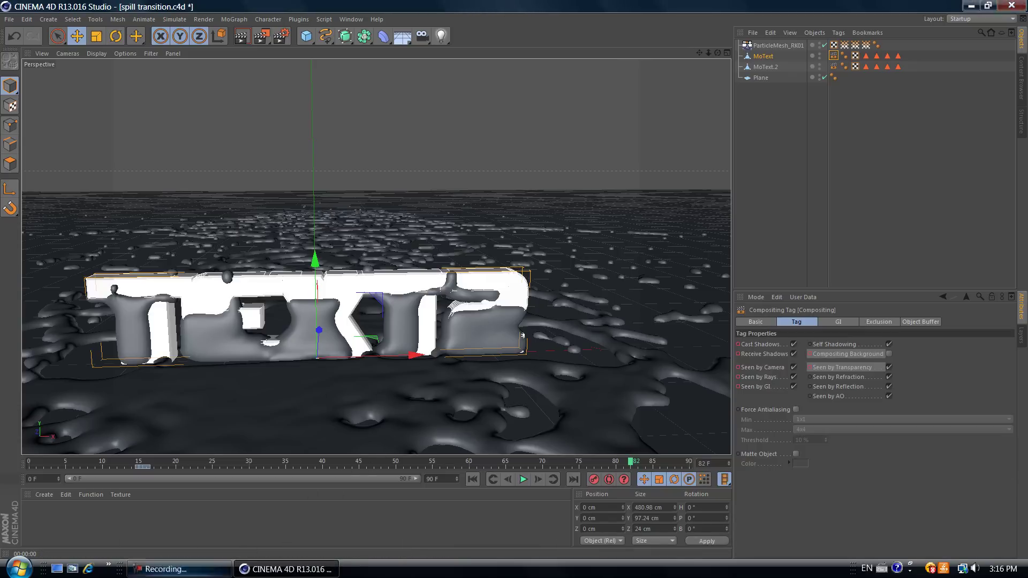